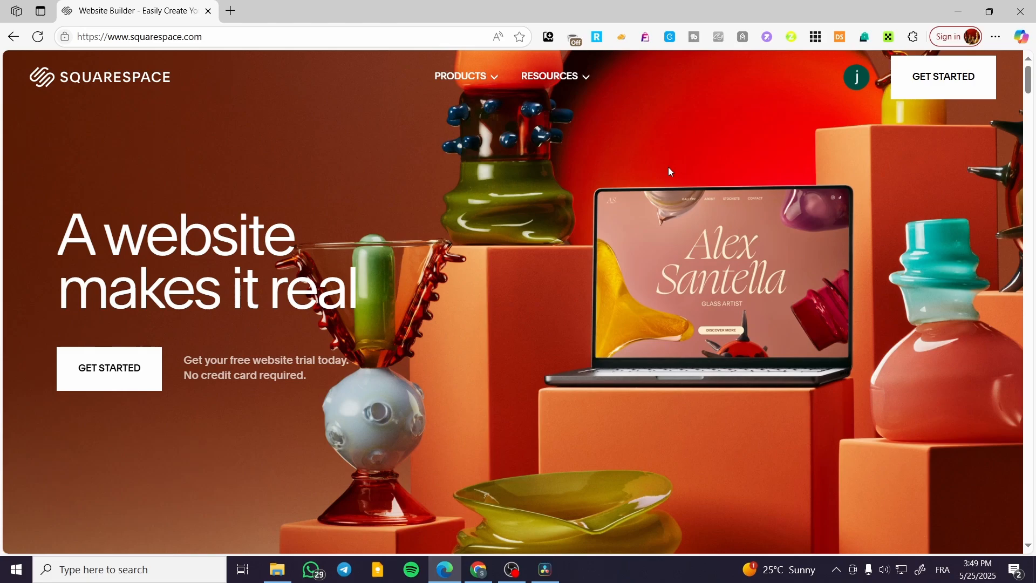
Go to the account dashboard and start creating a new website
{"action": "left_click", "coordinate": [857, 77]}
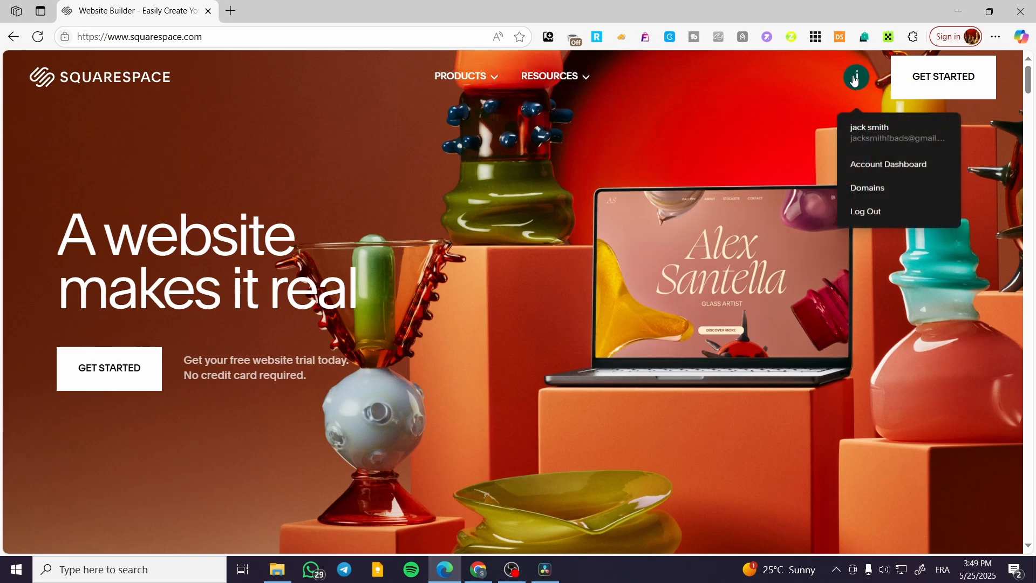
{"action": "left_click", "coordinate": [895, 163]}
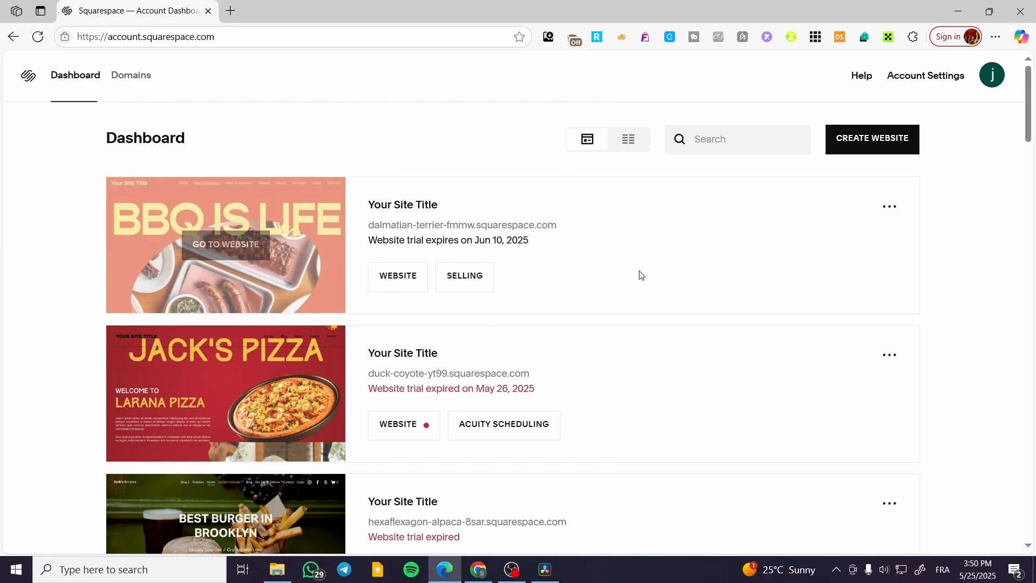
{"action": "left_click", "coordinate": [883, 149]}
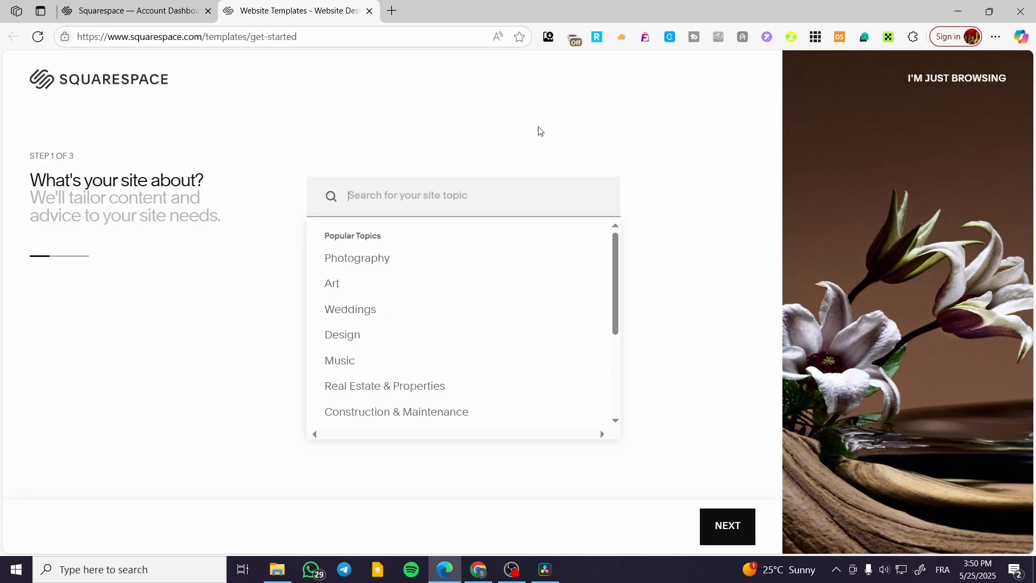
Set the new site's topic to Graphic Design and continue to the question about website goals
{"action": "type", "text": "design"}
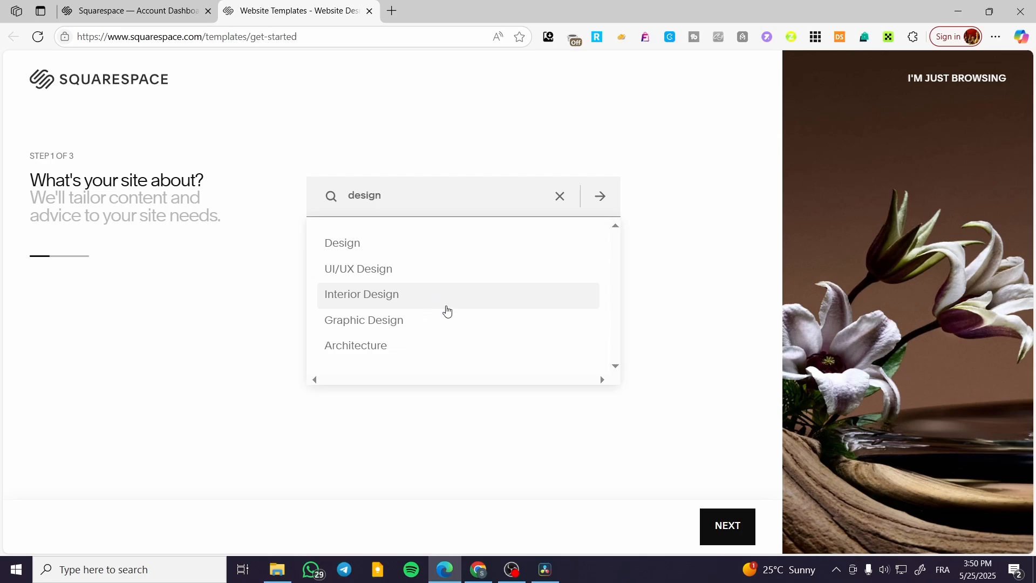
{"action": "left_click", "coordinate": [418, 324]}
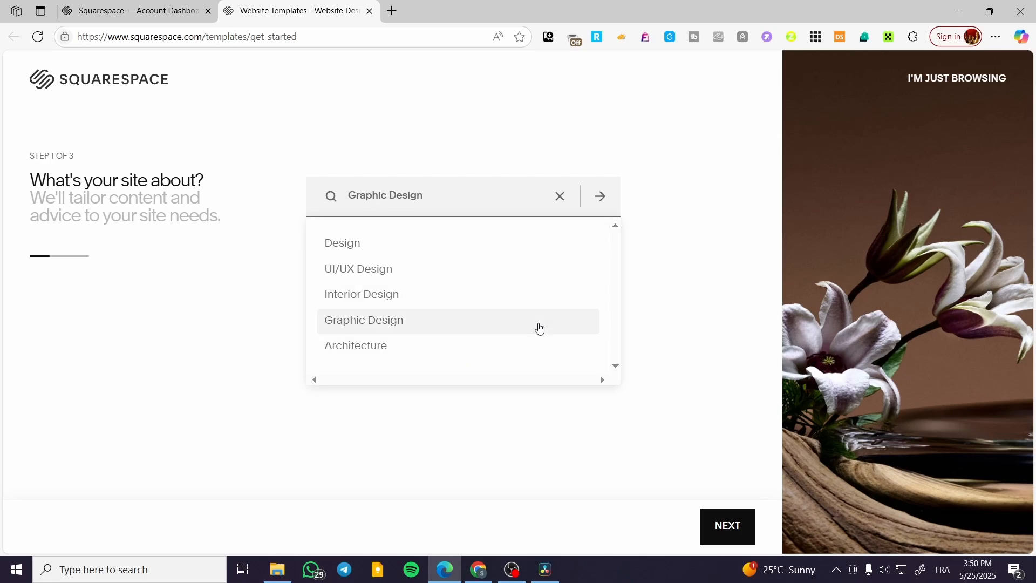
{"action": "left_click", "coordinate": [722, 537]}
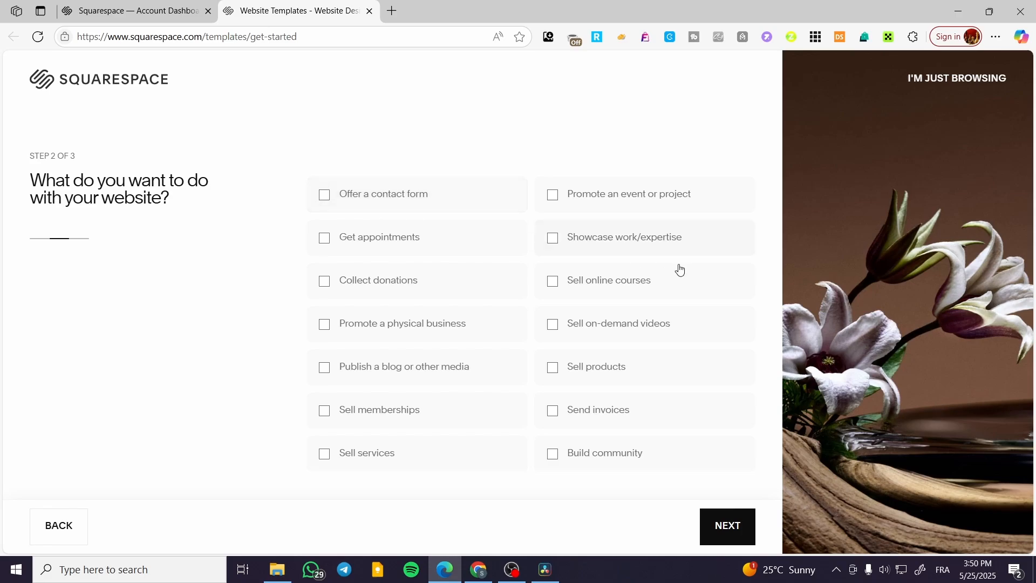
Choose selling online courses, services, memberships and products, getting appointments, offering a contact form and sending invoices as the website goals, and continue
{"action": "left_click", "coordinate": [607, 292]}
{"action": "left_click", "coordinate": [386, 251]}
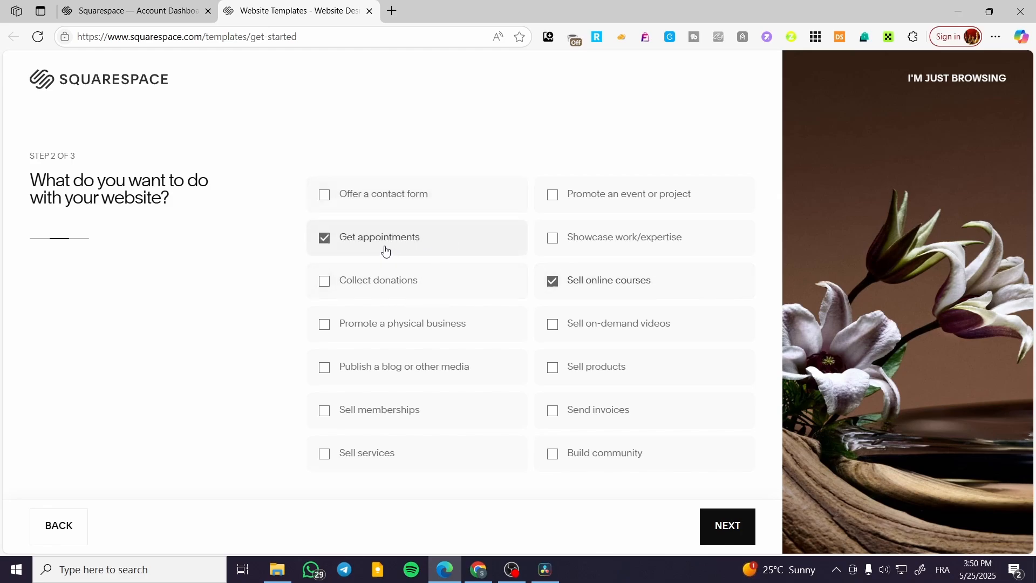
{"action": "left_click", "coordinate": [392, 206]}
{"action": "left_click", "coordinate": [403, 464]}
{"action": "left_click", "coordinate": [434, 417]}
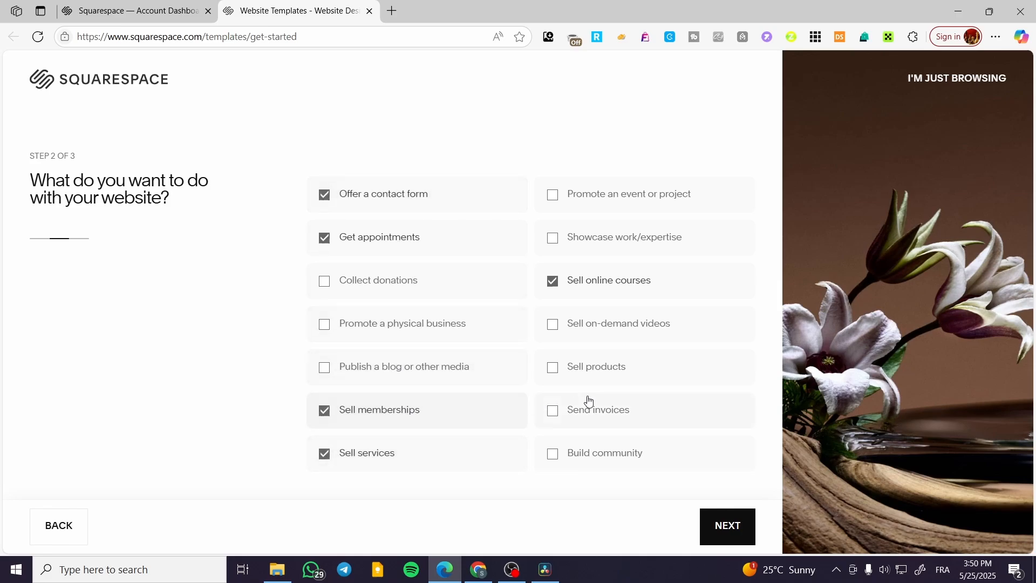
{"action": "left_click", "coordinate": [629, 406]}
{"action": "left_click", "coordinate": [653, 359]}
{"action": "left_click", "coordinate": [741, 519]}
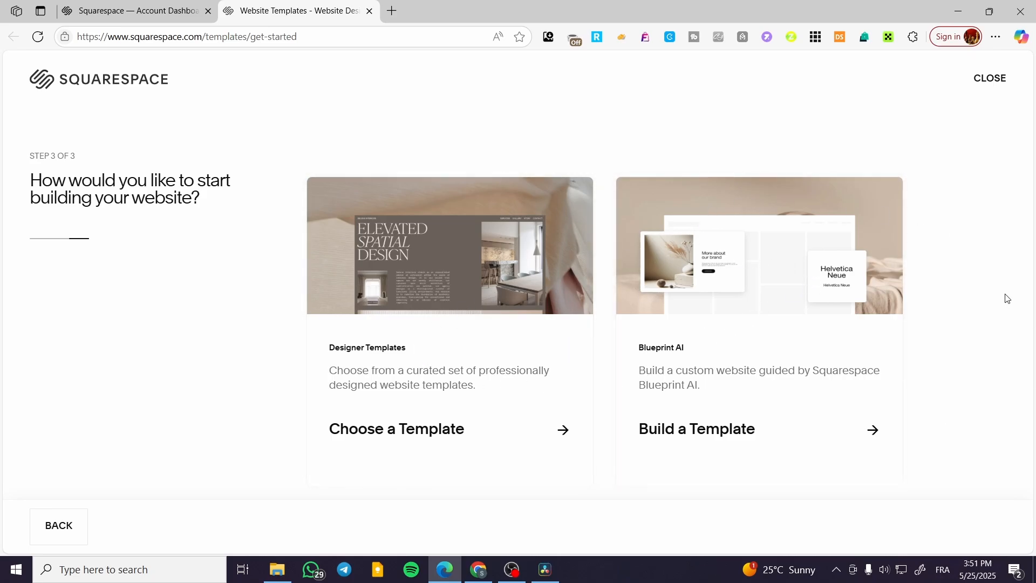
Choose to start from a designer template and open the Novo template from the Art & Design selection
{"action": "left_click", "coordinate": [430, 323]}
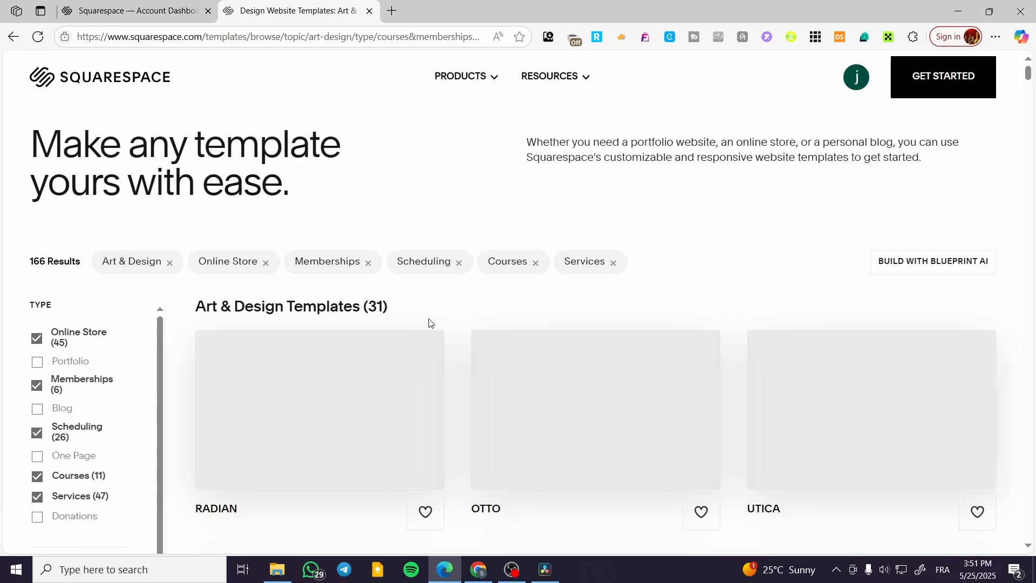
{"action": "scroll", "coordinate": [669, 223], "scroll_direction": "down", "scroll_amount": 1}
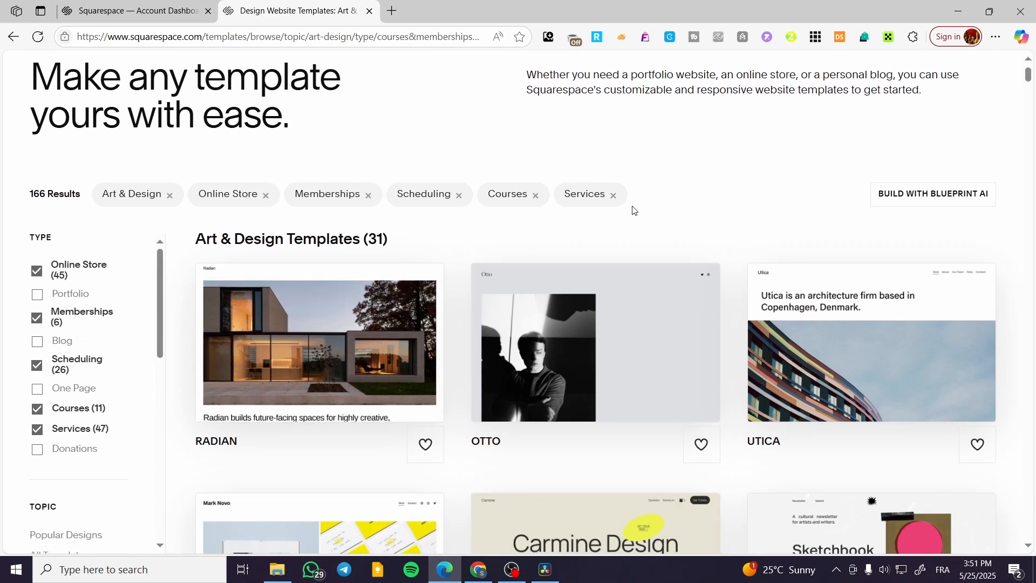
{"action": "scroll", "coordinate": [634, 211], "scroll_direction": "down", "scroll_amount": 3}
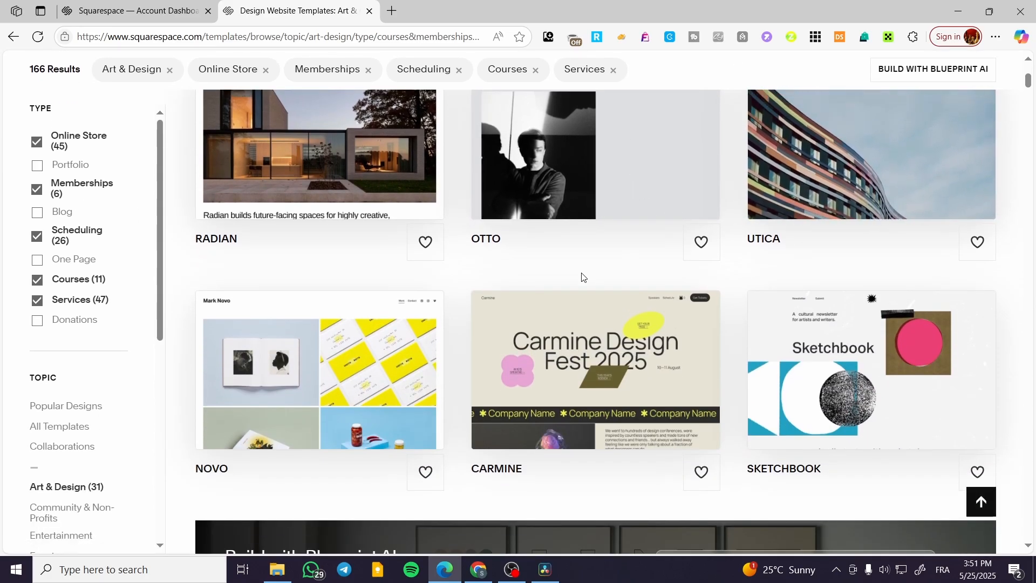
{"action": "scroll", "coordinate": [615, 275], "scroll_direction": "down", "scroll_amount": 4}
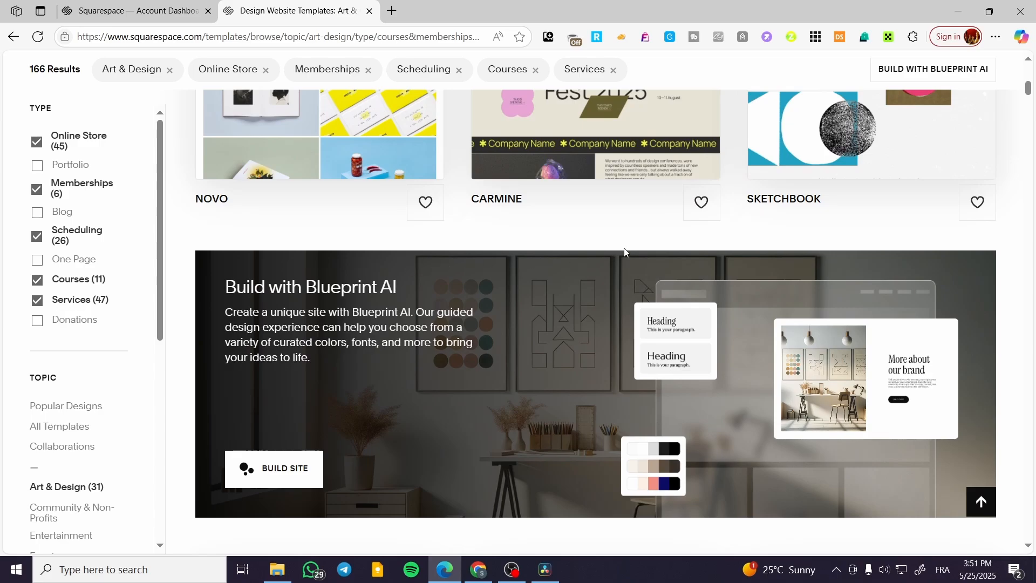
{"action": "scroll", "coordinate": [647, 233], "scroll_direction": "down", "scroll_amount": 6}
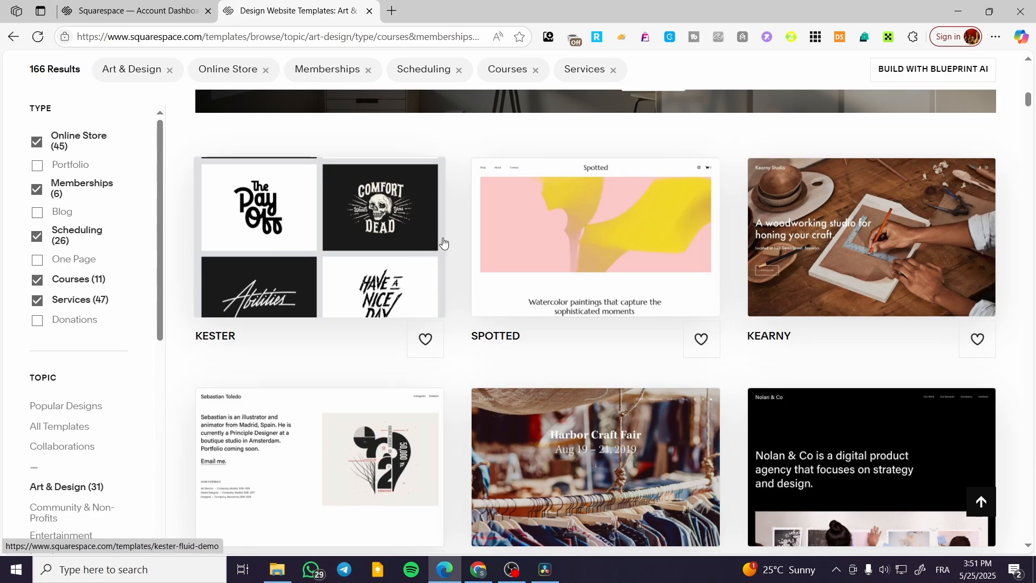
{"action": "scroll", "coordinate": [463, 234], "scroll_direction": "down", "scroll_amount": 4}
{"action": "scroll", "coordinate": [575, 311], "scroll_direction": "up", "scroll_amount": 2}
{"action": "scroll", "coordinate": [576, 311], "scroll_direction": "up", "scroll_amount": 9}
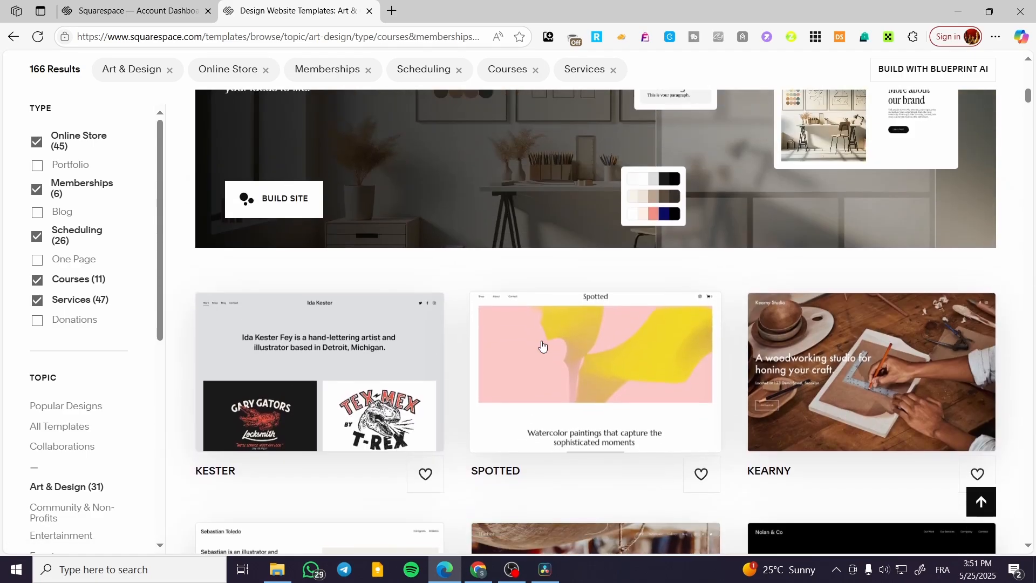
{"action": "scroll", "coordinate": [610, 405], "scroll_direction": "up", "scroll_amount": 2}
{"action": "scroll", "coordinate": [611, 405], "scroll_direction": "up", "scroll_amount": 1}
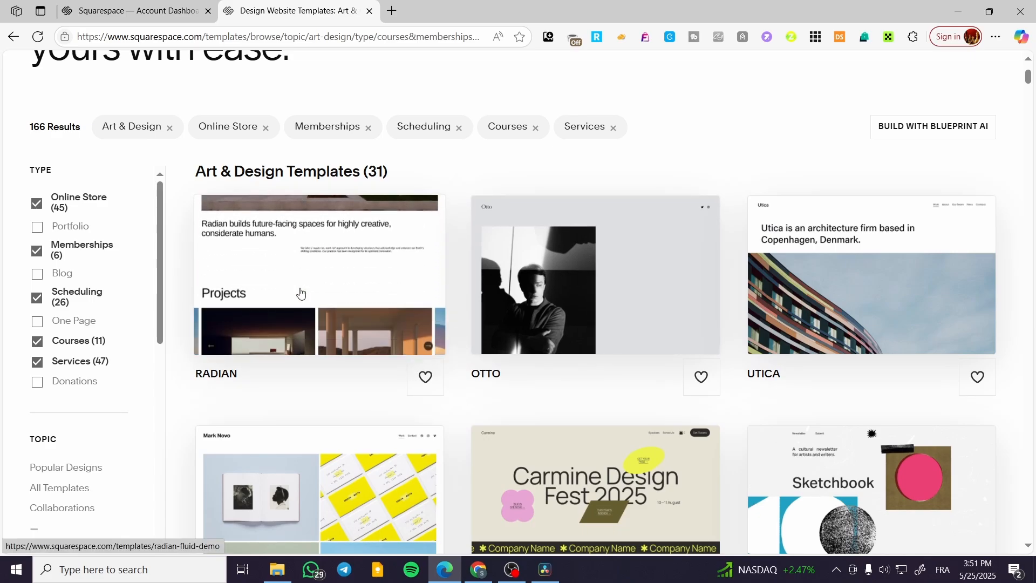
{"action": "scroll", "coordinate": [761, 281], "scroll_direction": "down", "scroll_amount": 2}
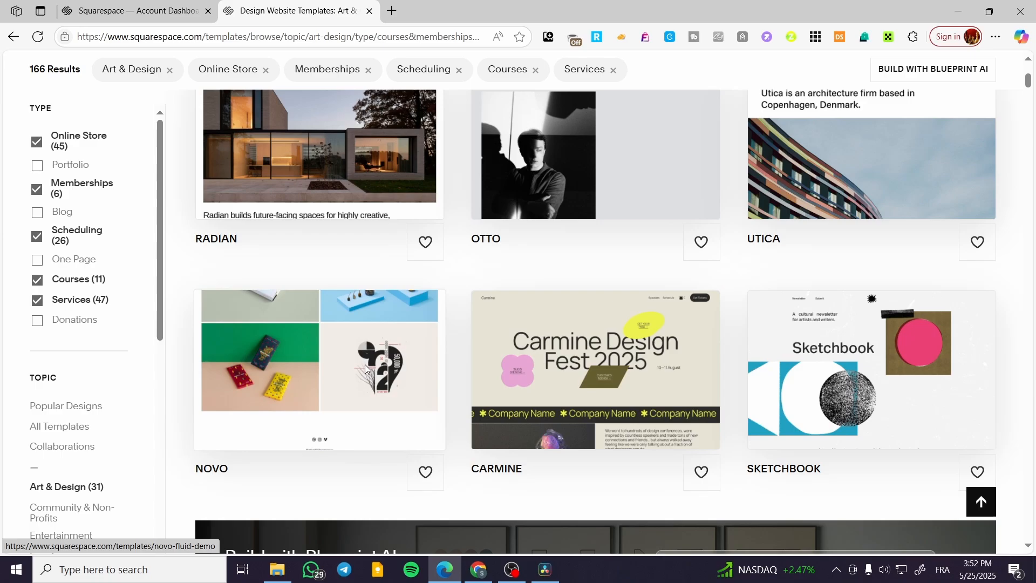
{"action": "left_click", "coordinate": [365, 368]}
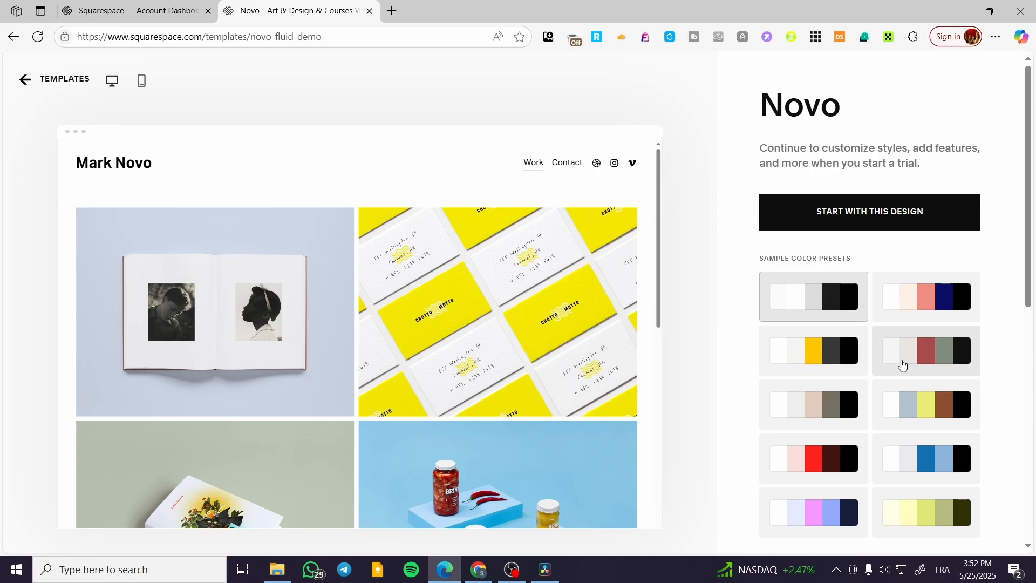
Try several sample color presets on the Novo template, including the blue palette and the beige and olive palette
{"action": "left_click", "coordinate": [837, 456]}
{"action": "left_click", "coordinate": [960, 400]}
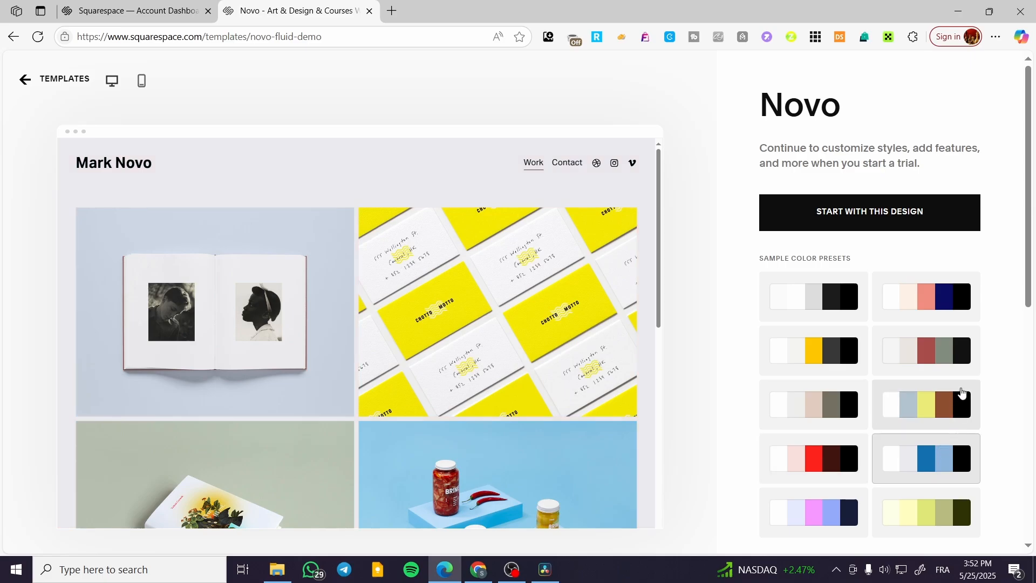
{"action": "left_click", "coordinate": [844, 359]}
{"action": "left_click", "coordinate": [829, 416]}
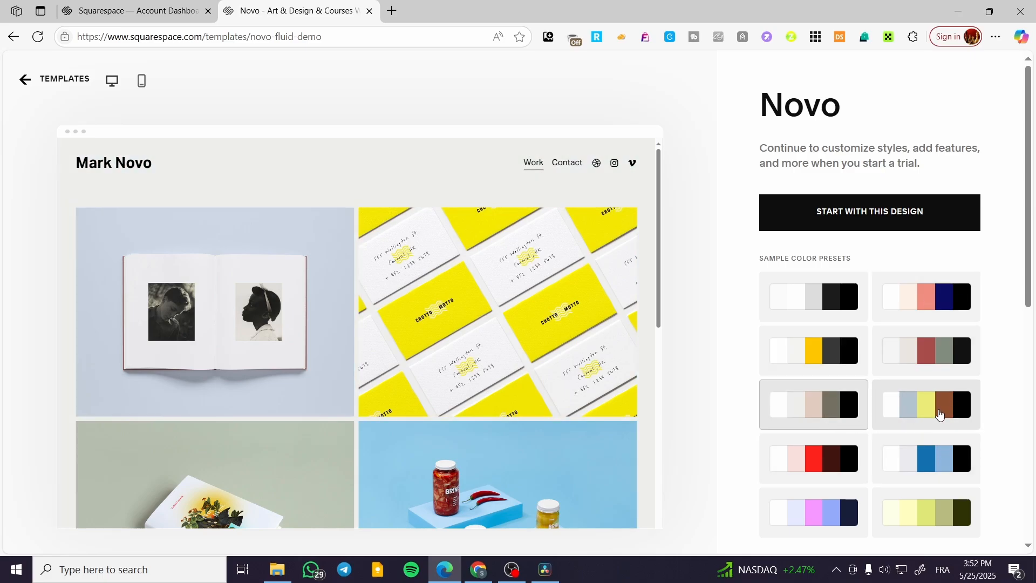
Apply the lavender, pink and blue color preset to Novo and start the website with this design
{"action": "scroll", "coordinate": [942, 408], "scroll_direction": "down", "scroll_amount": 1}
{"action": "left_click", "coordinate": [831, 459]}
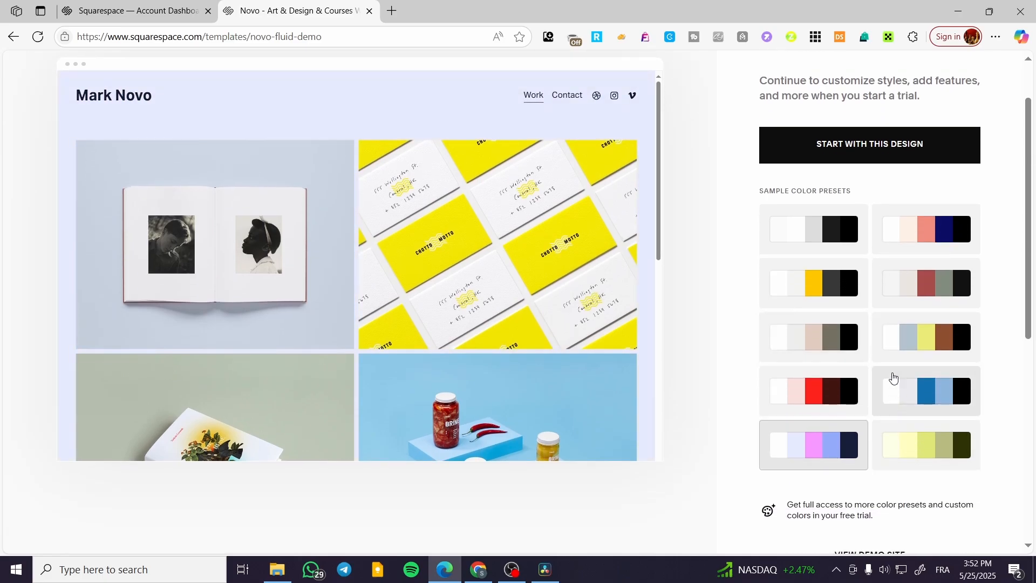
{"action": "scroll", "coordinate": [863, 383], "scroll_direction": "up", "scroll_amount": 1}
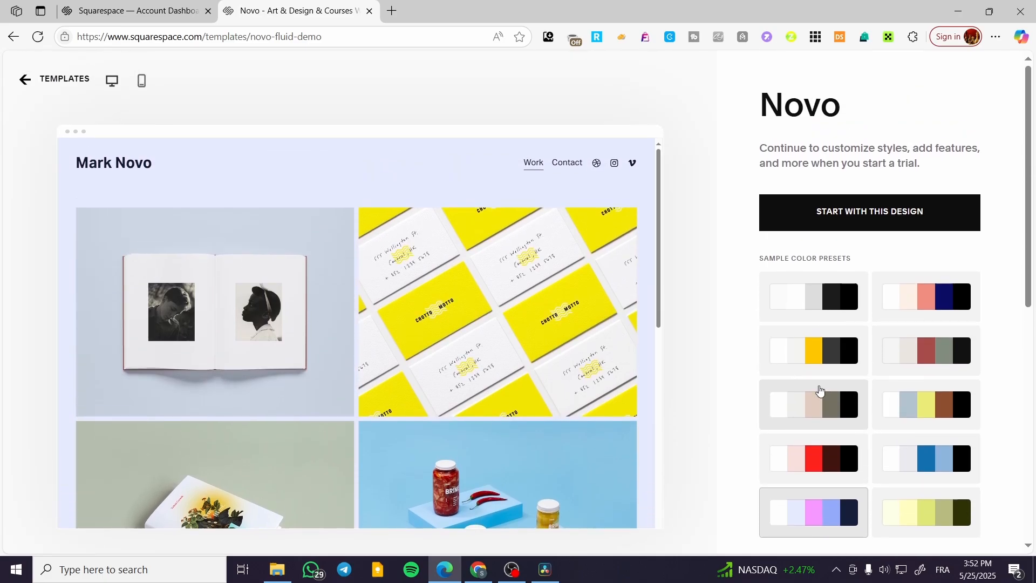
{"action": "left_click", "coordinate": [906, 219]}
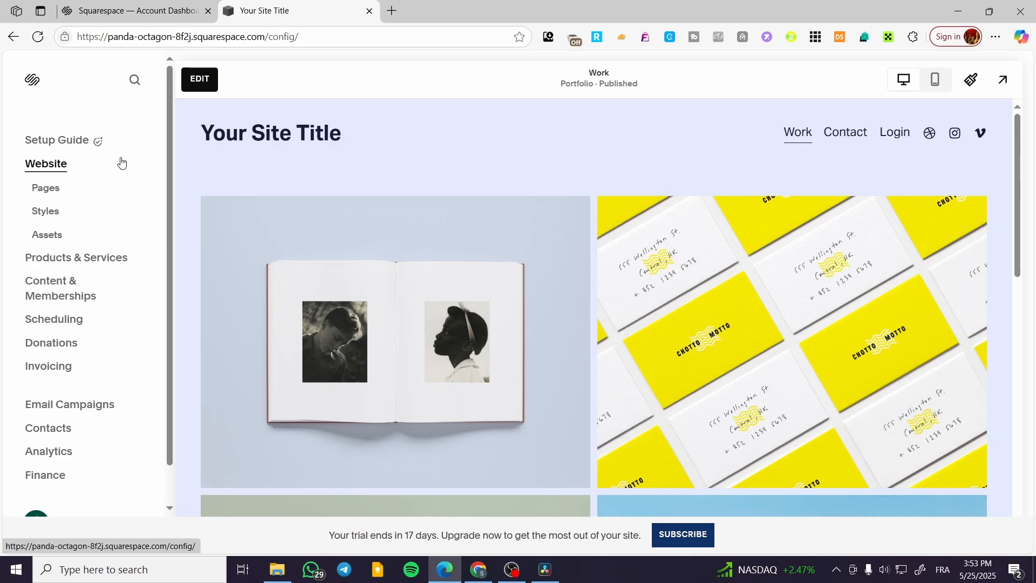
View the new website's site styles and its asset library
{"action": "left_click", "coordinate": [46, 211]}
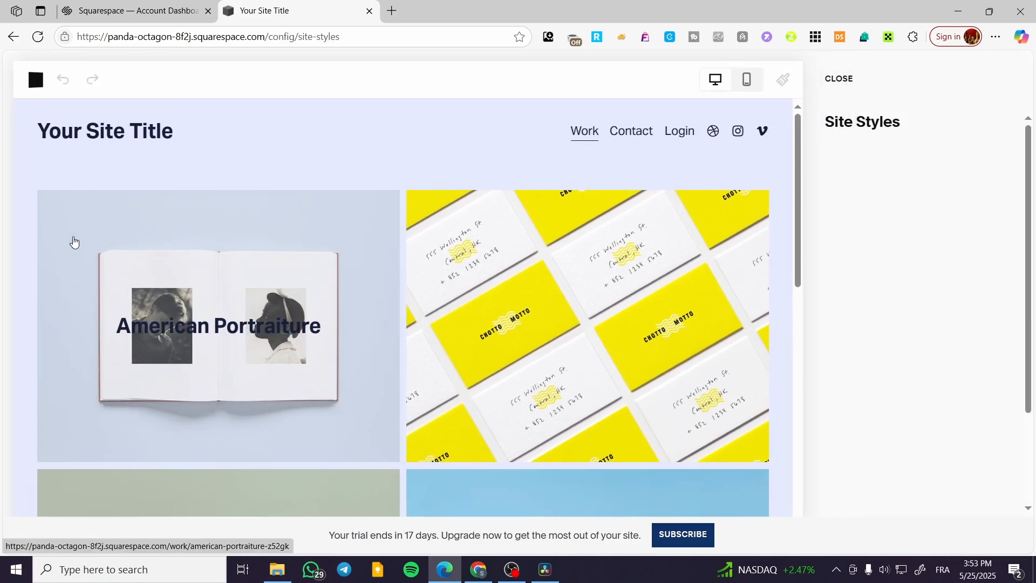
{"action": "left_click", "coordinate": [842, 81]}
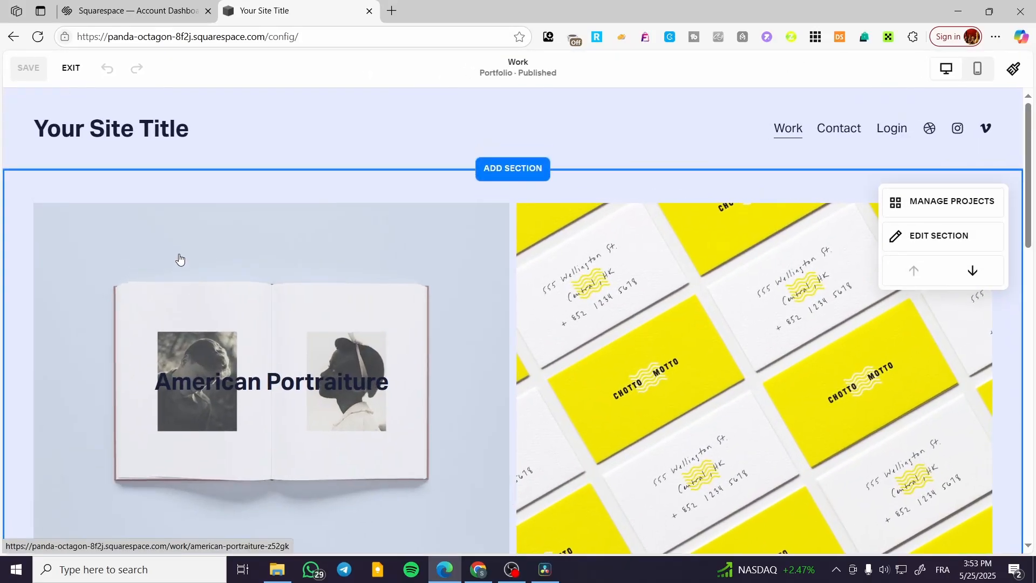
{"action": "left_click", "coordinate": [71, 69]}
{"action": "left_click", "coordinate": [49, 236]}
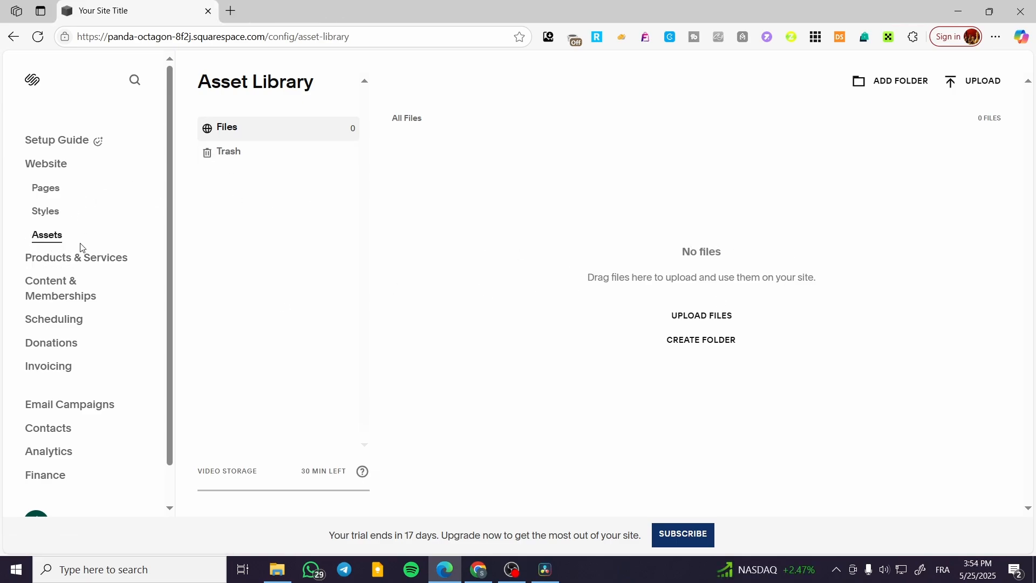
View the Products & Services section and the orders under Content & Memberships
{"action": "left_click", "coordinate": [66, 267]}
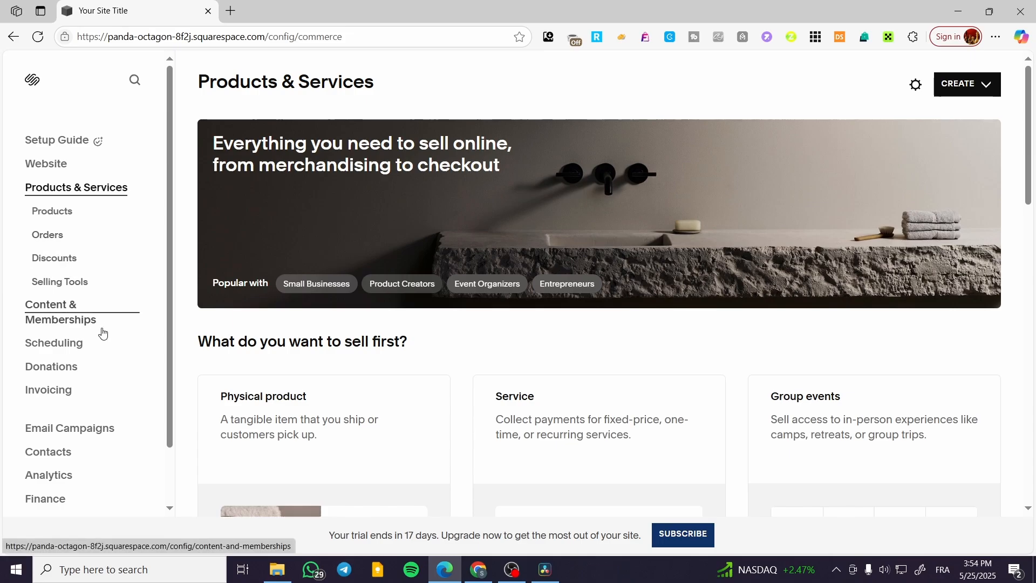
{"action": "left_click", "coordinate": [79, 313]}
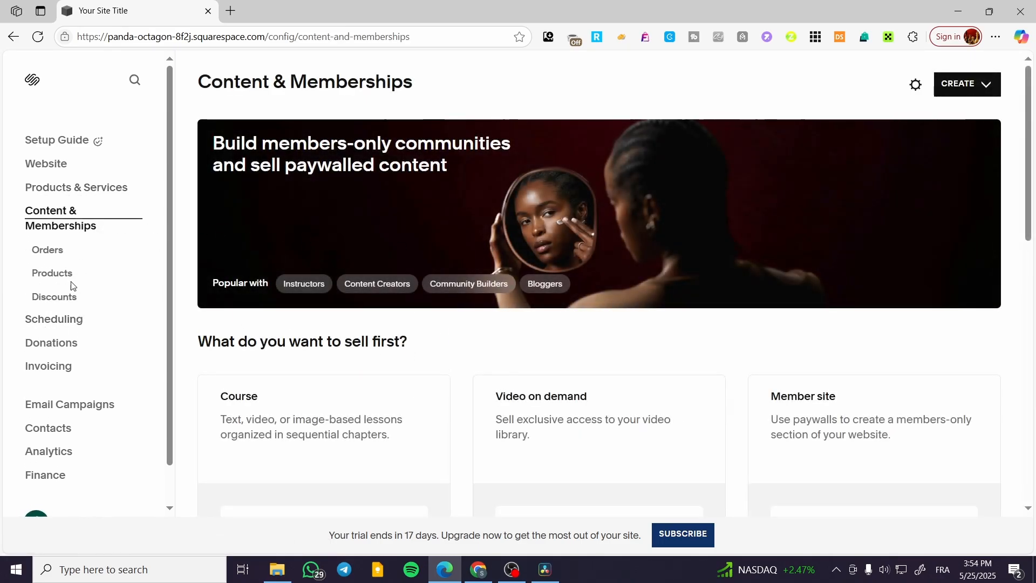
{"action": "left_click", "coordinate": [50, 253]}
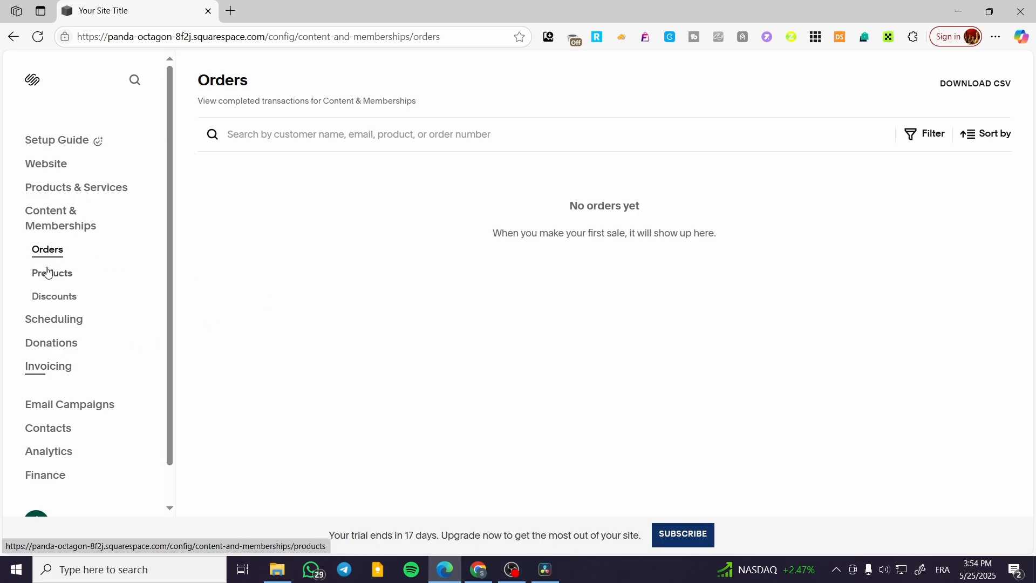
Review the website's pages and the page types that can be added to the main navigation
{"action": "left_click", "coordinate": [32, 163]}
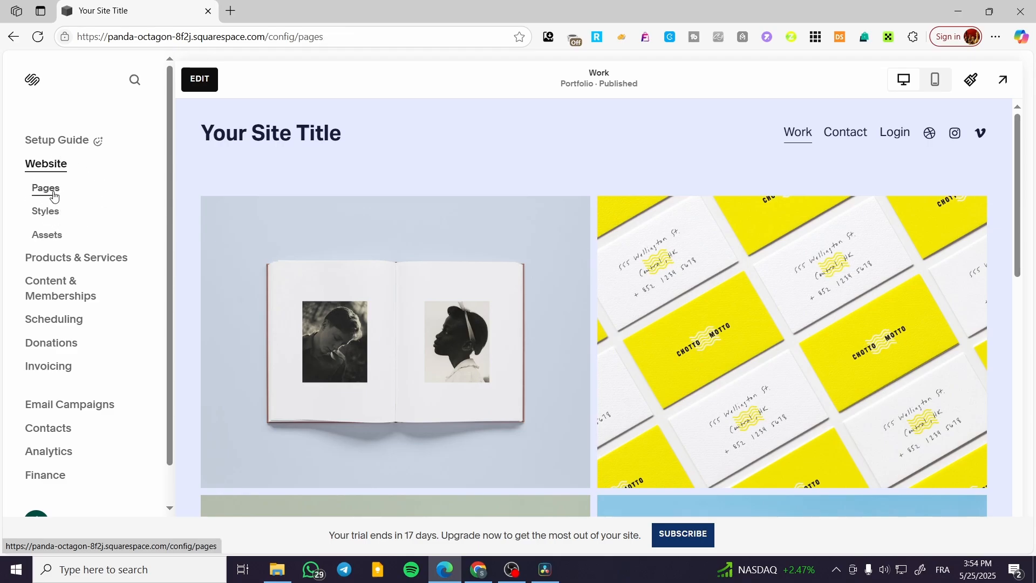
{"action": "left_click", "coordinate": [54, 196]}
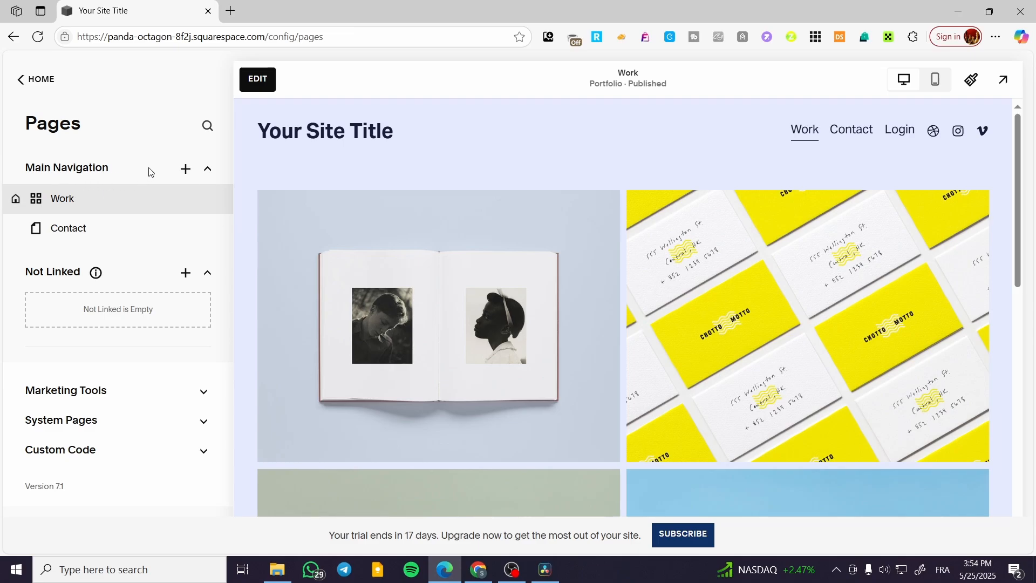
{"action": "left_click", "coordinate": [186, 170]}
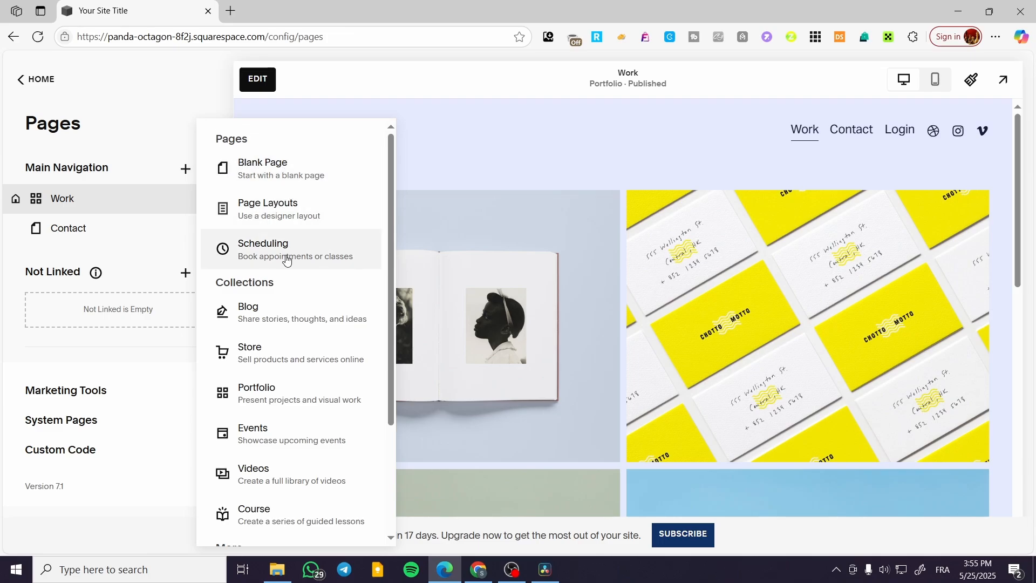
{"action": "scroll", "coordinate": [281, 305], "scroll_direction": "down", "scroll_amount": 1}
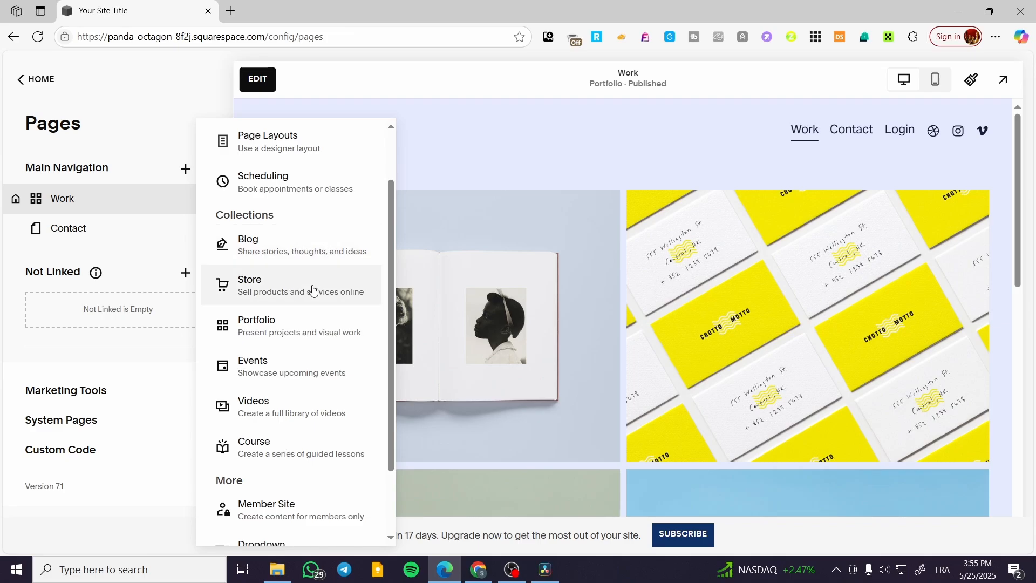
{"action": "scroll", "coordinate": [287, 332], "scroll_direction": "down", "scroll_amount": 1}
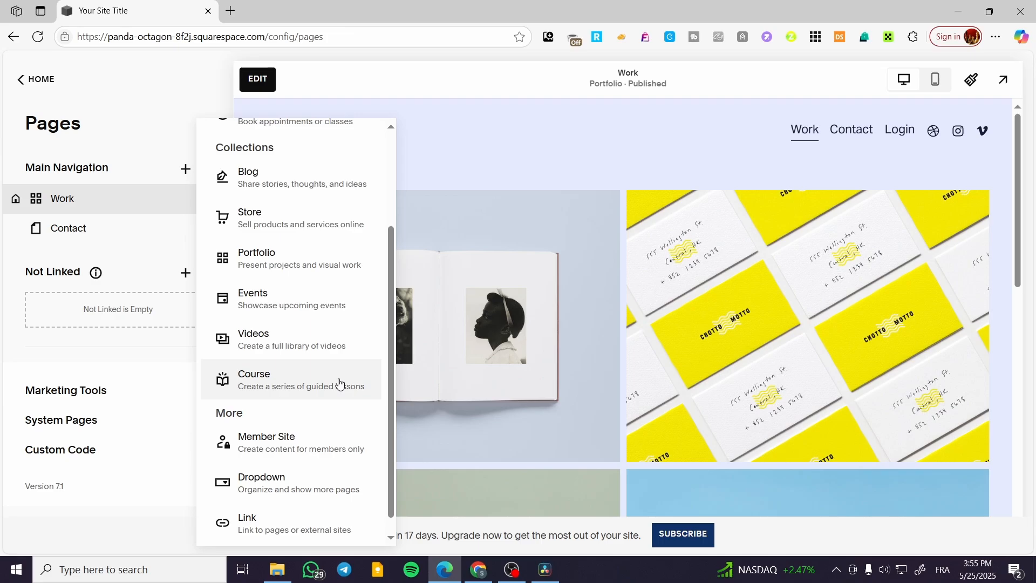
{"action": "scroll", "coordinate": [312, 416], "scroll_direction": "down", "scroll_amount": 1}
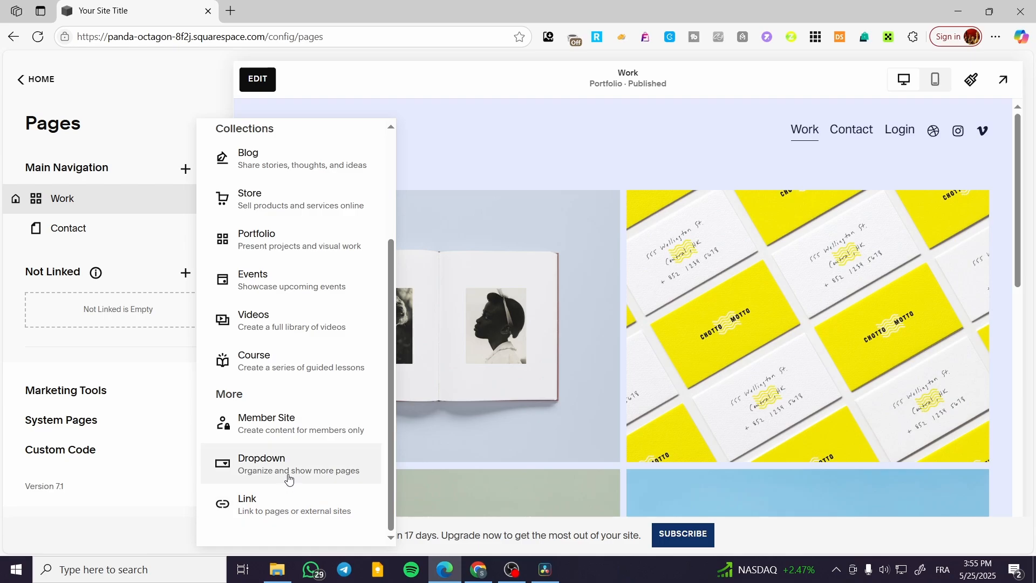
{"action": "left_click", "coordinate": [131, 133]}
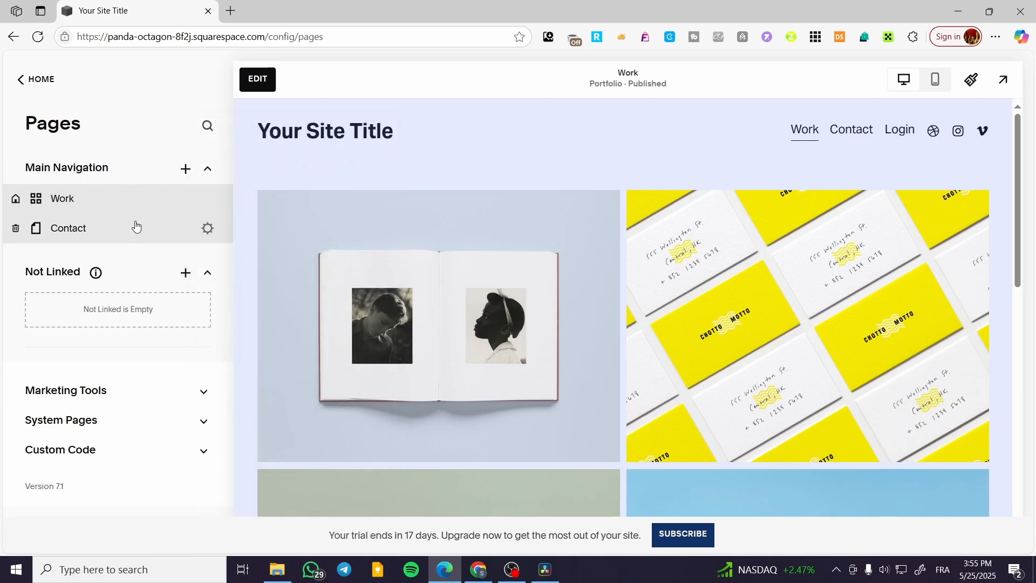
View the site styles and browse the preset themes from Professional through Innovative
{"action": "left_click", "coordinate": [40, 89]}
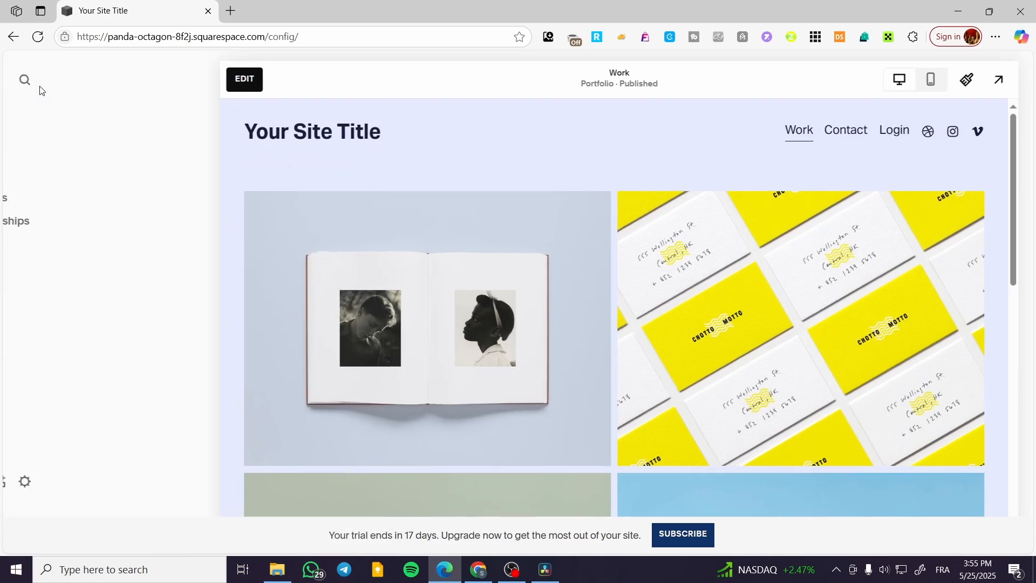
{"action": "left_click", "coordinate": [49, 212]}
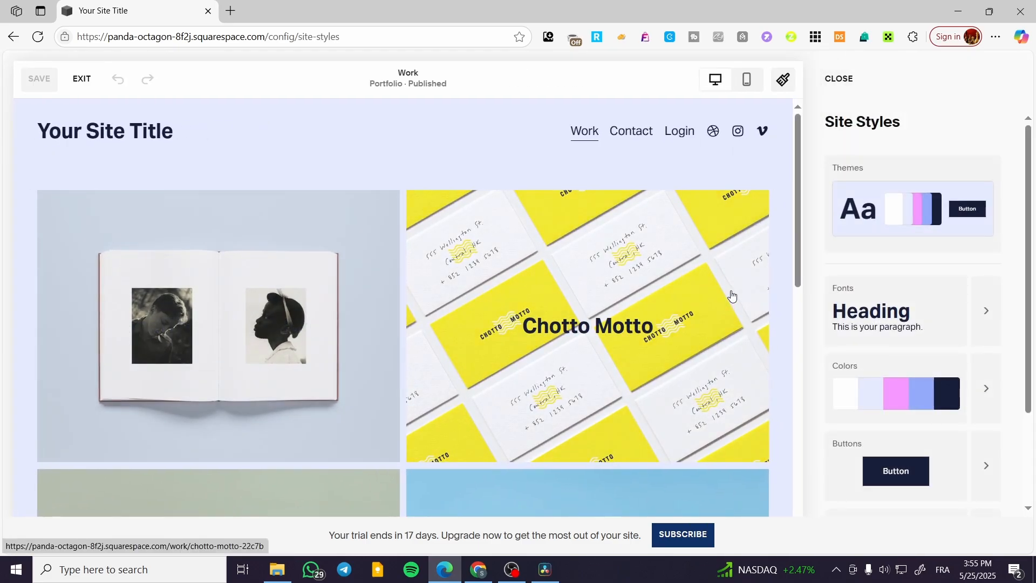
{"action": "left_click", "coordinate": [898, 174]}
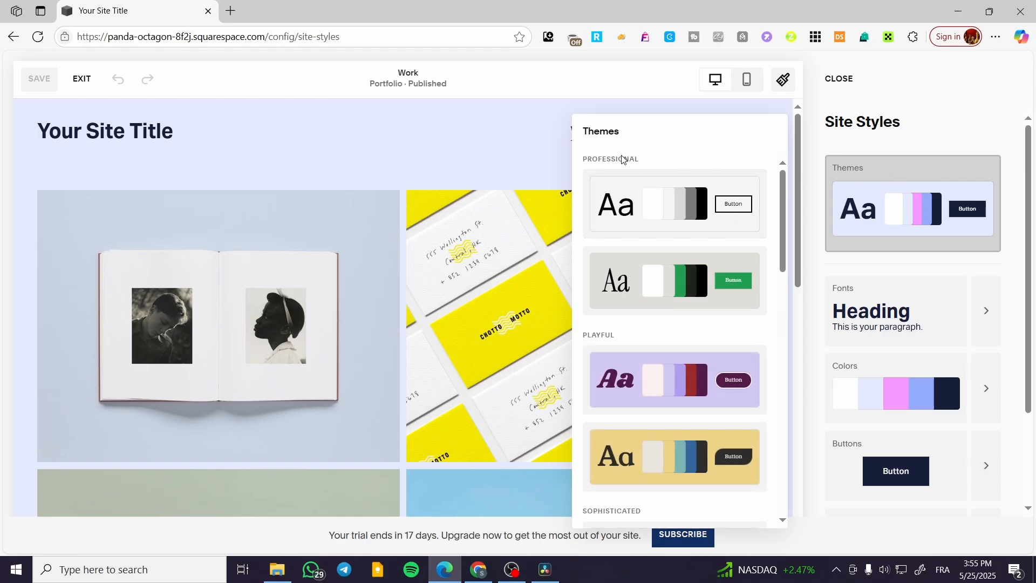
{"action": "scroll", "coordinate": [646, 195], "scroll_direction": "down", "scroll_amount": 5}
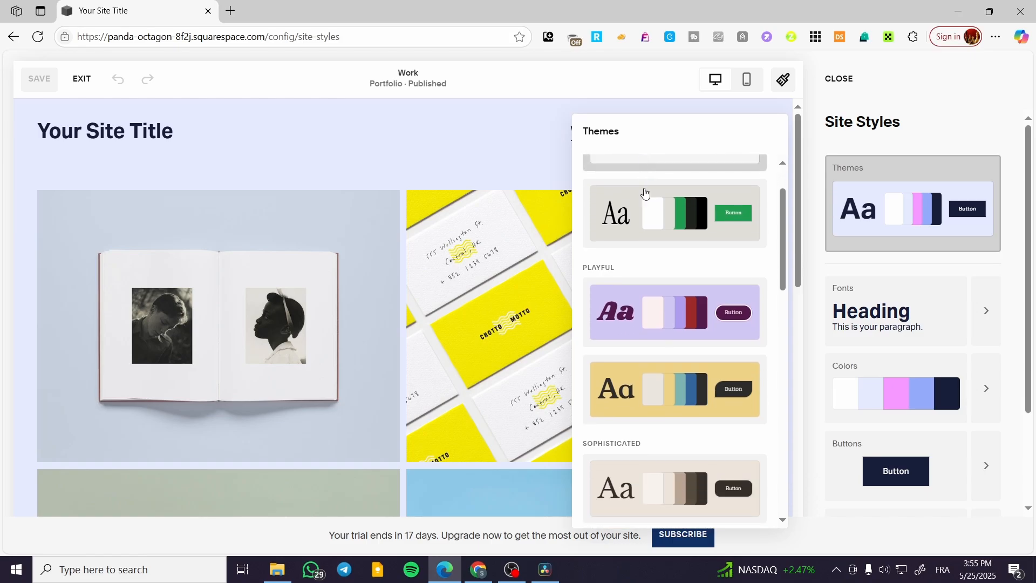
{"action": "scroll", "coordinate": [635, 275], "scroll_direction": "down", "scroll_amount": 8}
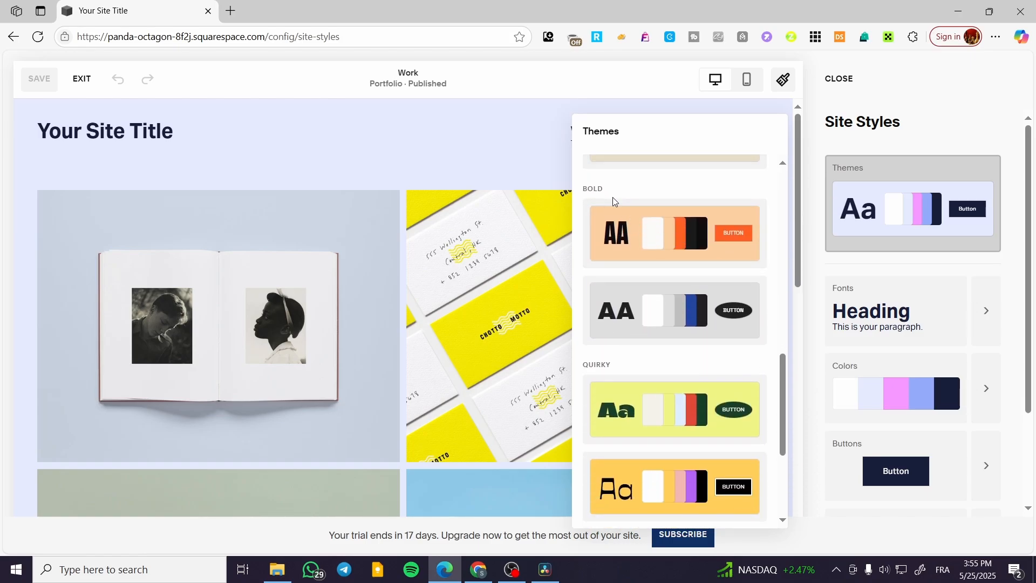
{"action": "scroll", "coordinate": [613, 205], "scroll_direction": "down", "scroll_amount": 4}
{"action": "scroll", "coordinate": [675, 335], "scroll_direction": "up", "scroll_amount": 10}
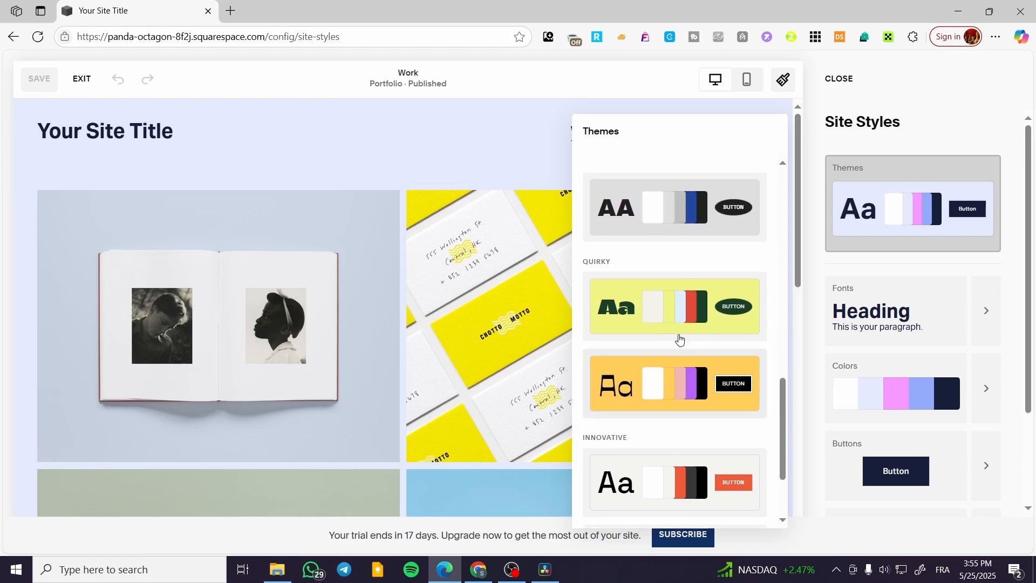
{"action": "scroll", "coordinate": [675, 327], "scroll_direction": "up", "scroll_amount": 1}
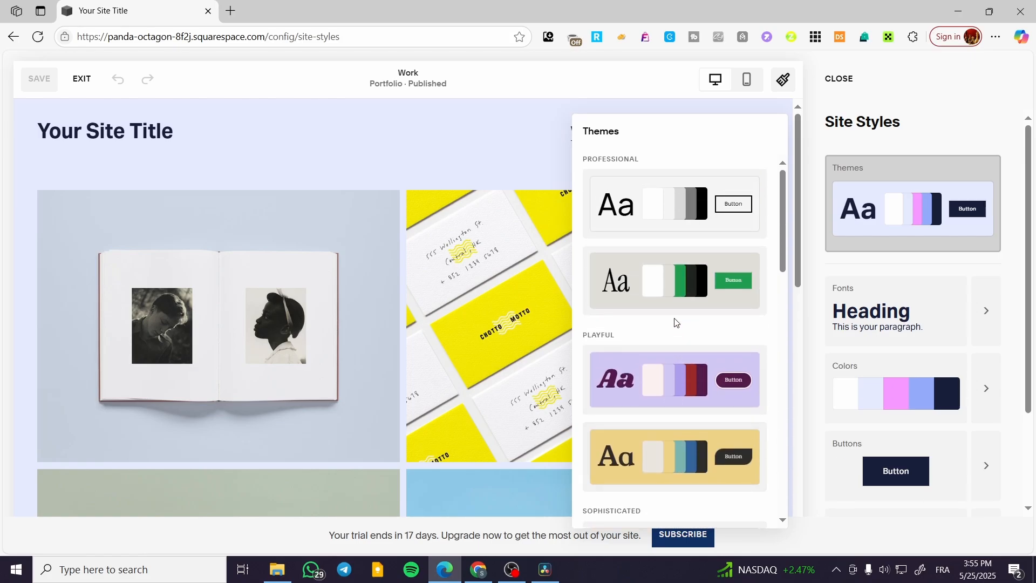
Preview the green Professional and purple Playful themes, and apply the slate-blue Friendly theme to the site
{"action": "left_click", "coordinate": [689, 368]}
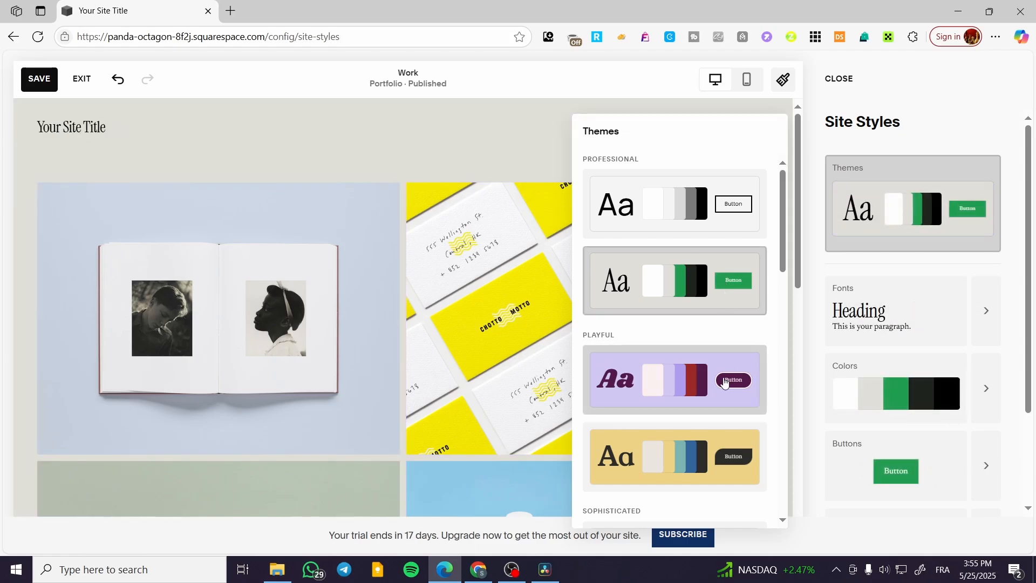
{"action": "scroll", "coordinate": [755, 421], "scroll_direction": "down", "scroll_amount": 3}
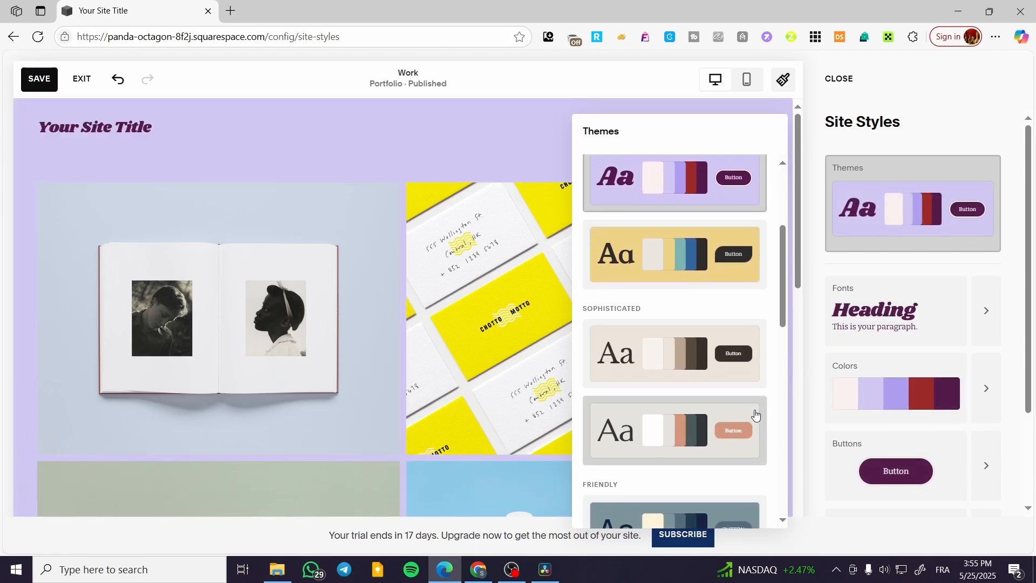
{"action": "scroll", "coordinate": [734, 426], "scroll_direction": "down", "scroll_amount": 4}
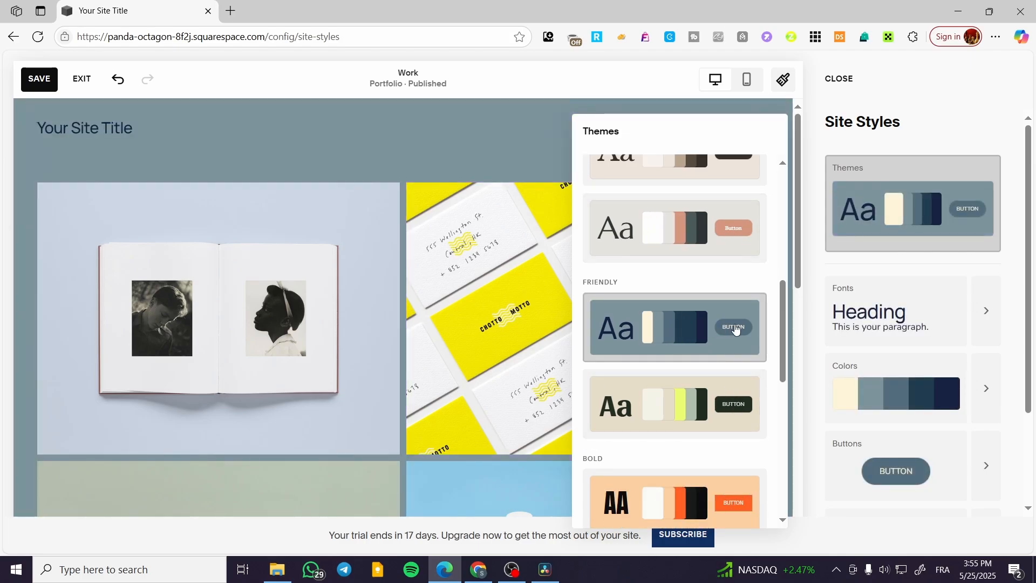
{"action": "left_click", "coordinate": [953, 136]}
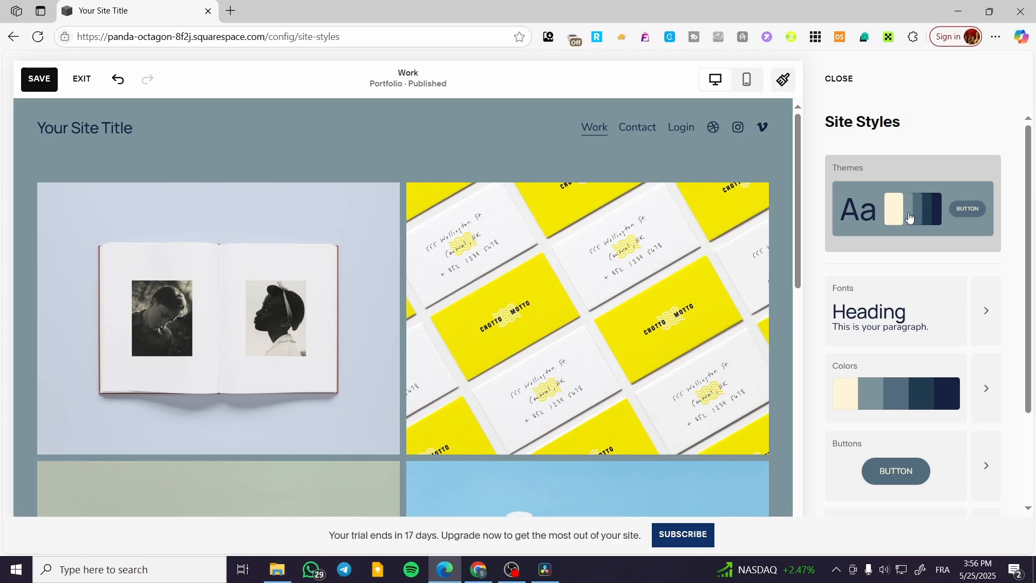
Look over the theme presets, the remaining site style categories and the font settings
{"action": "left_click", "coordinate": [972, 212]}
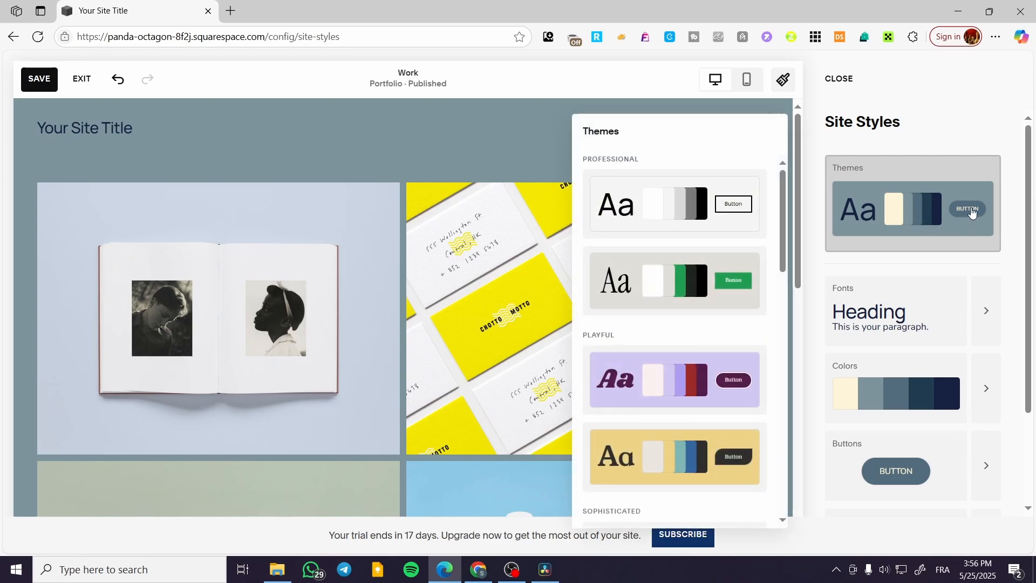
{"action": "left_click", "coordinate": [972, 213]}
{"action": "left_click", "coordinate": [842, 234]}
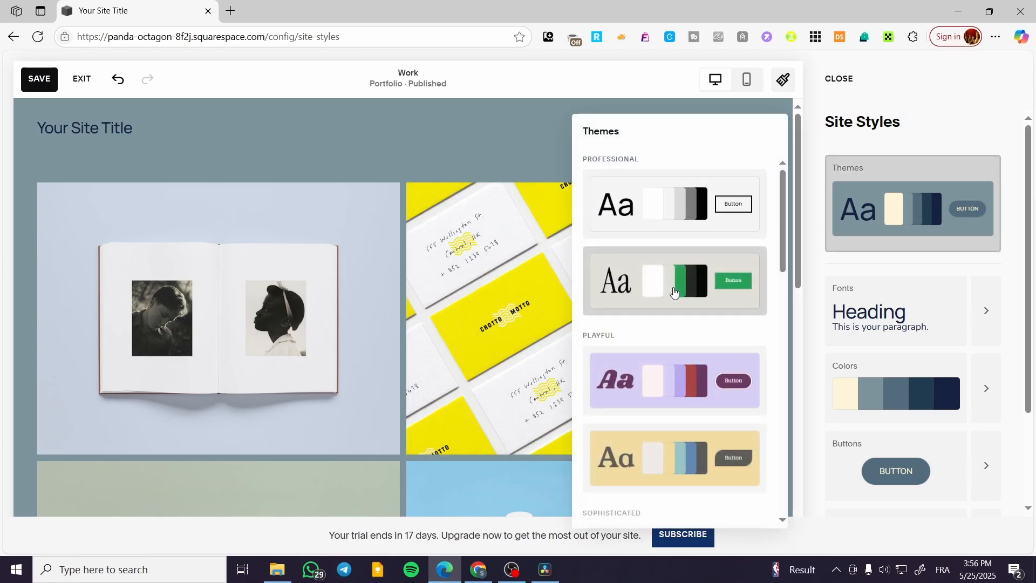
{"action": "left_click", "coordinate": [934, 233]}
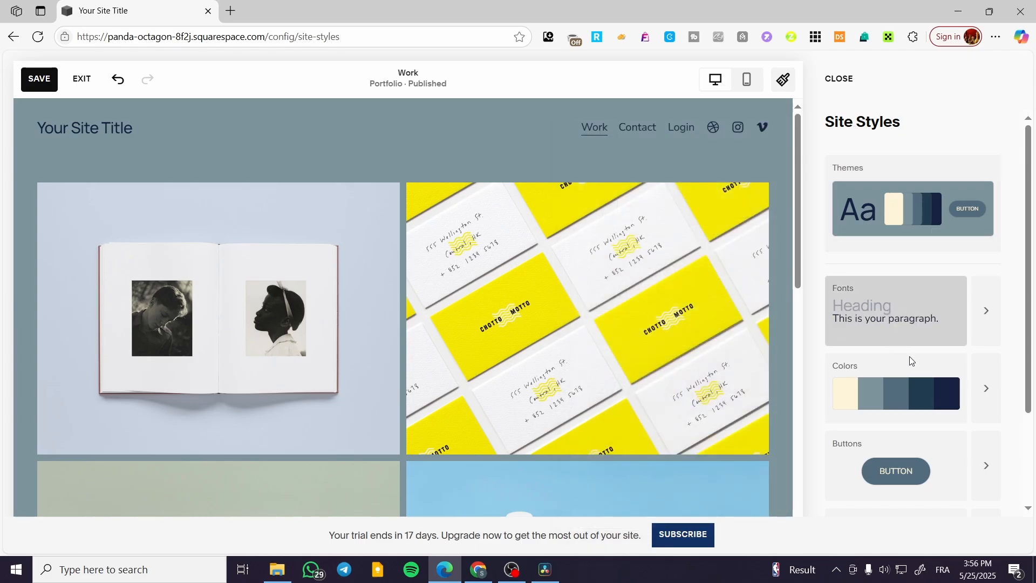
{"action": "scroll", "coordinate": [885, 456], "scroll_direction": "down", "scroll_amount": 3}
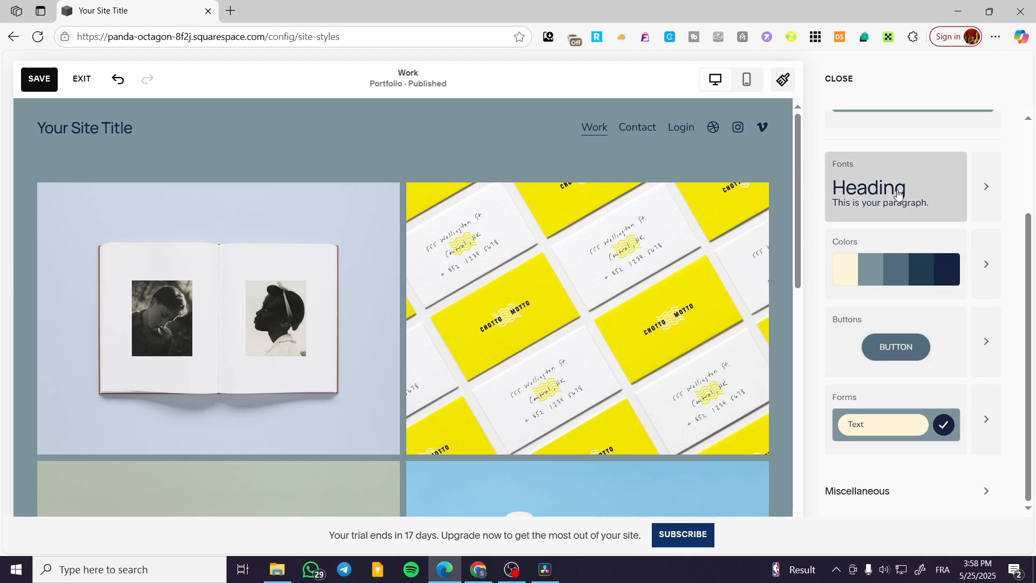
{"action": "left_click", "coordinate": [996, 182]}
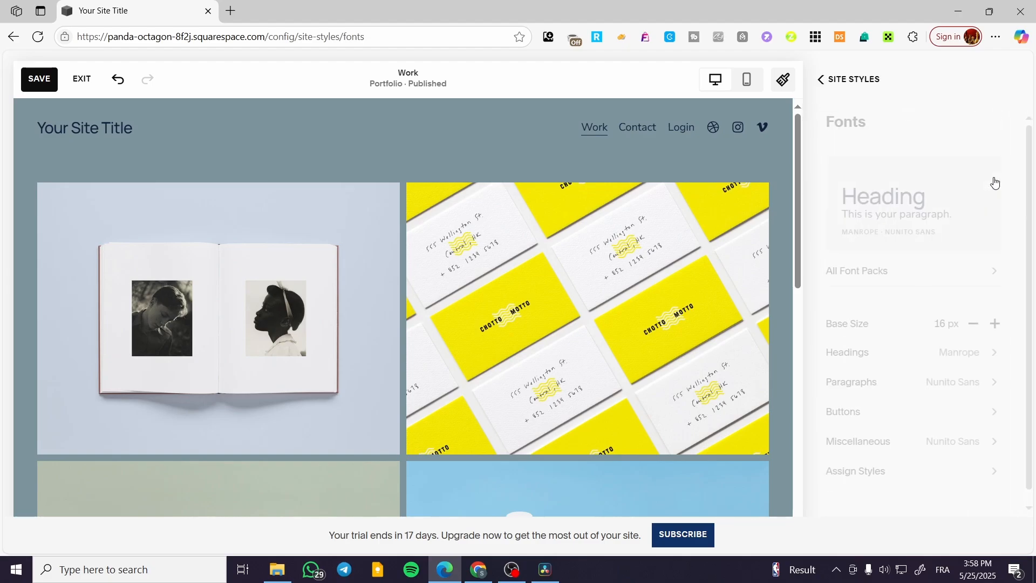
{"action": "left_click", "coordinate": [821, 78]}
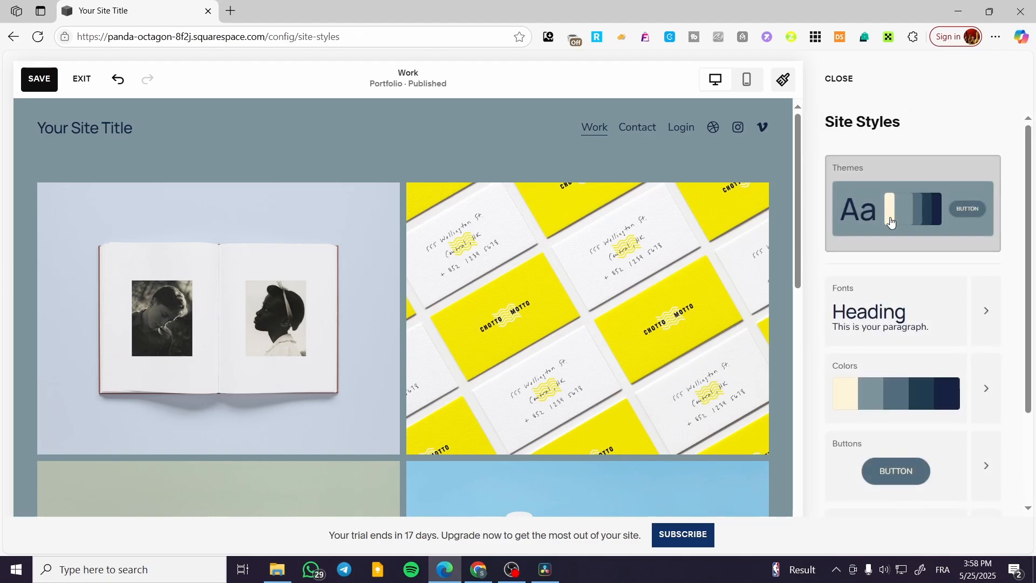
{"action": "left_click", "coordinate": [882, 230]}
{"action": "left_click", "coordinate": [859, 178]}
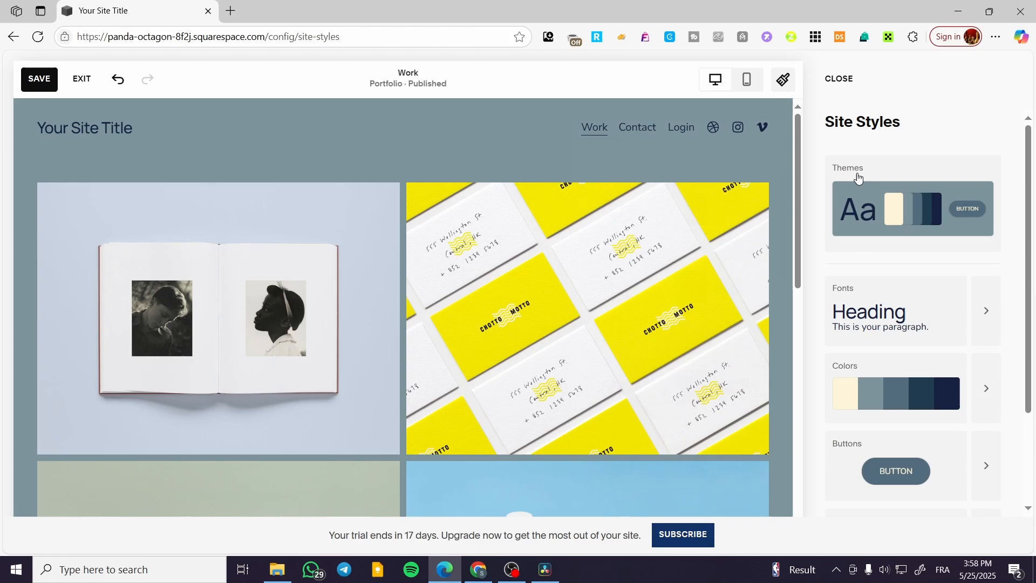
Apply the recommended Comfortaa and Work Sans font pack and open its customization settings
{"action": "left_click", "coordinate": [913, 309]}
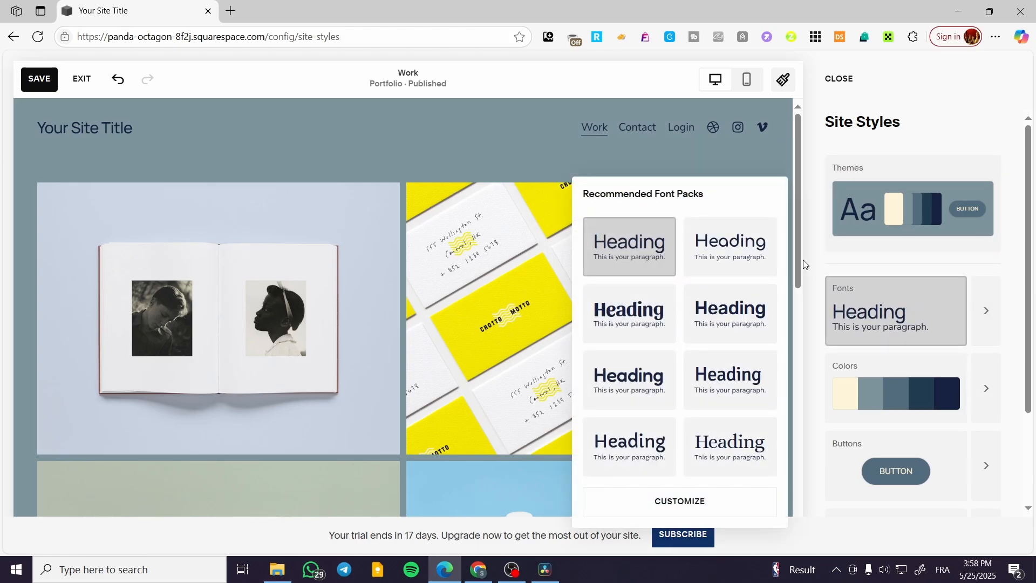
{"action": "left_click", "coordinate": [753, 249]}
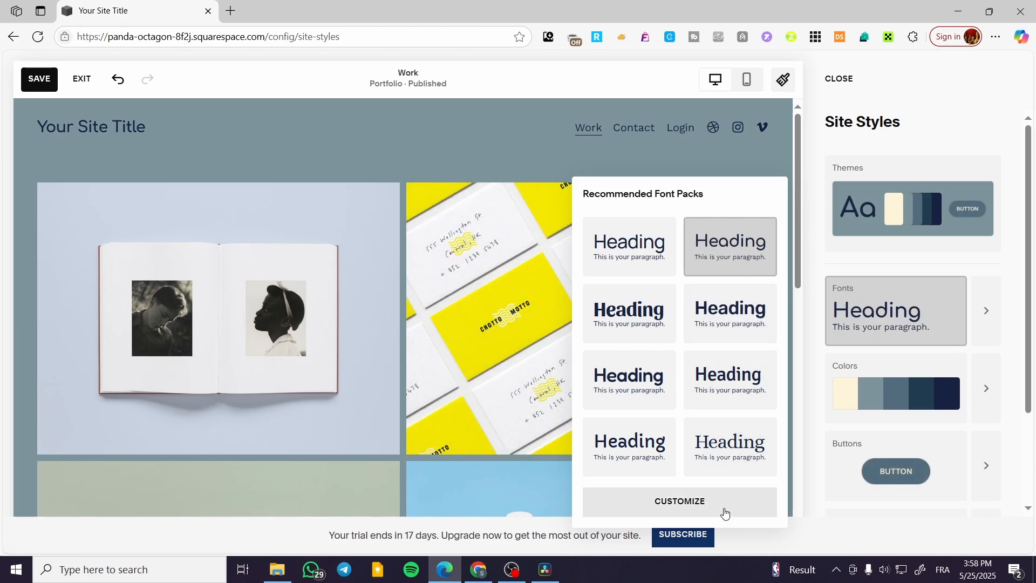
{"action": "left_click", "coordinate": [725, 514]}
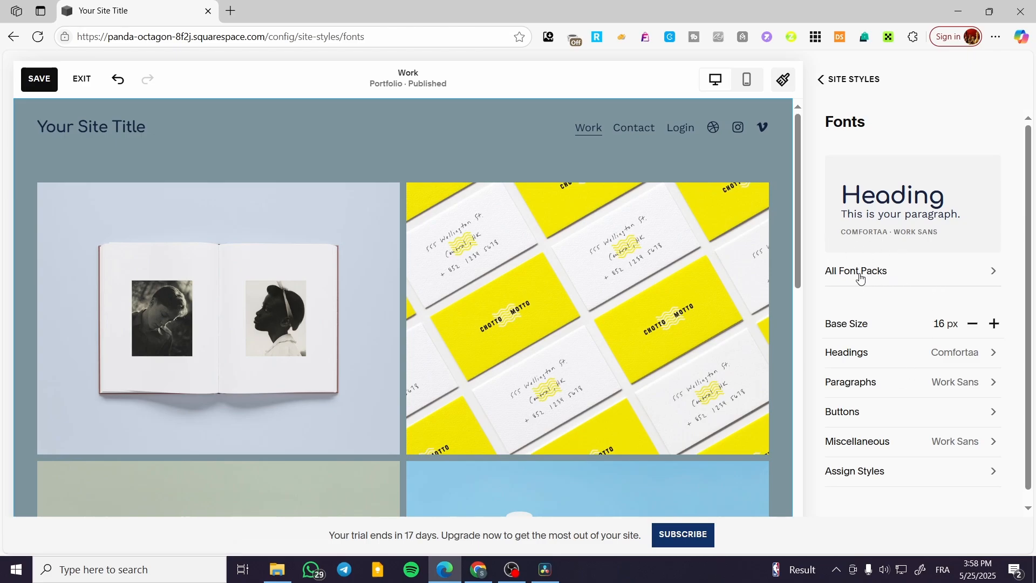
View the full collection of font packs and the individual font options for headings, paragraphs and buttons
{"action": "left_click", "coordinate": [892, 282]}
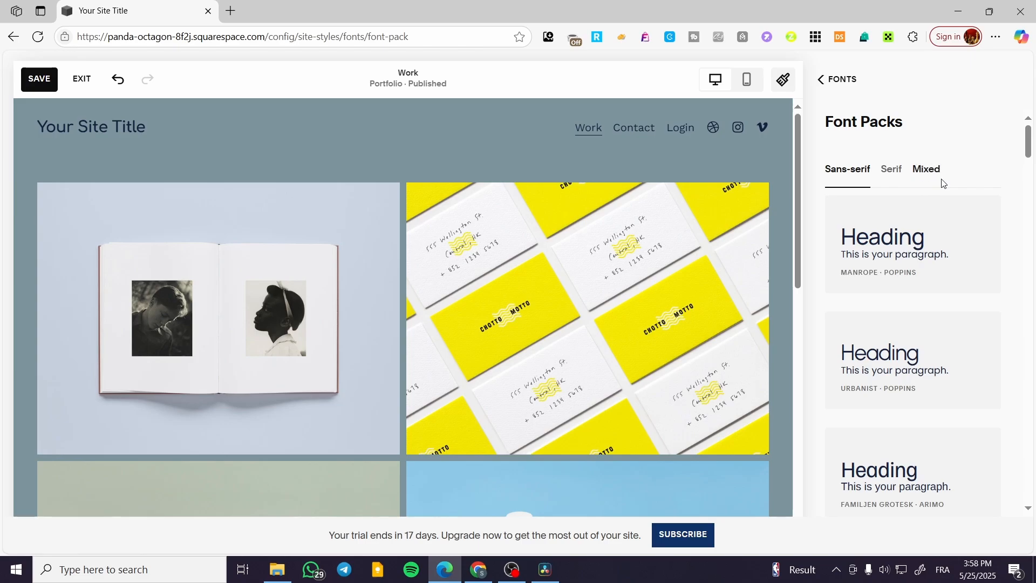
{"action": "left_click", "coordinate": [830, 86]}
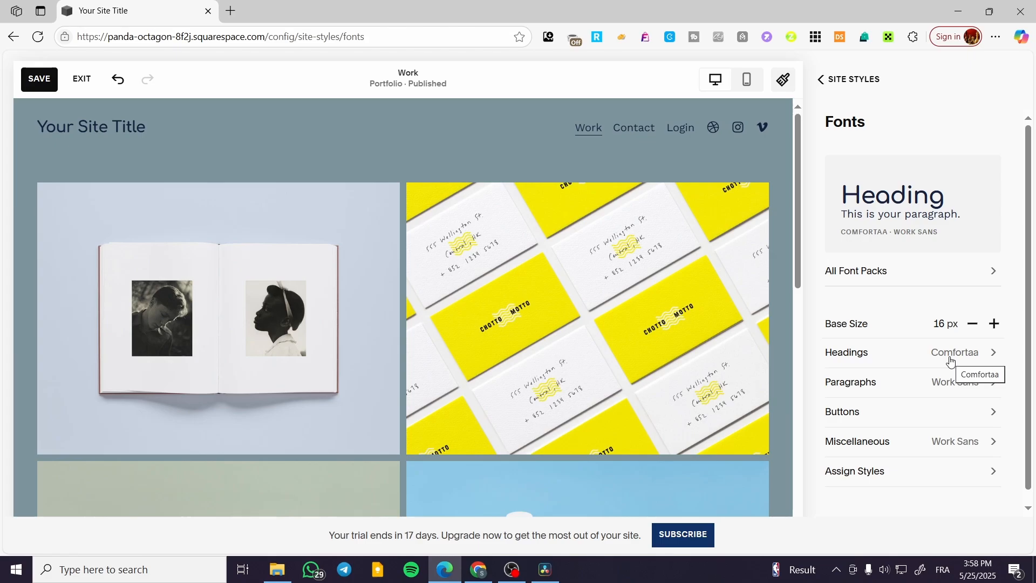
{"action": "scroll", "coordinate": [917, 366], "scroll_direction": "down", "scroll_amount": 1}
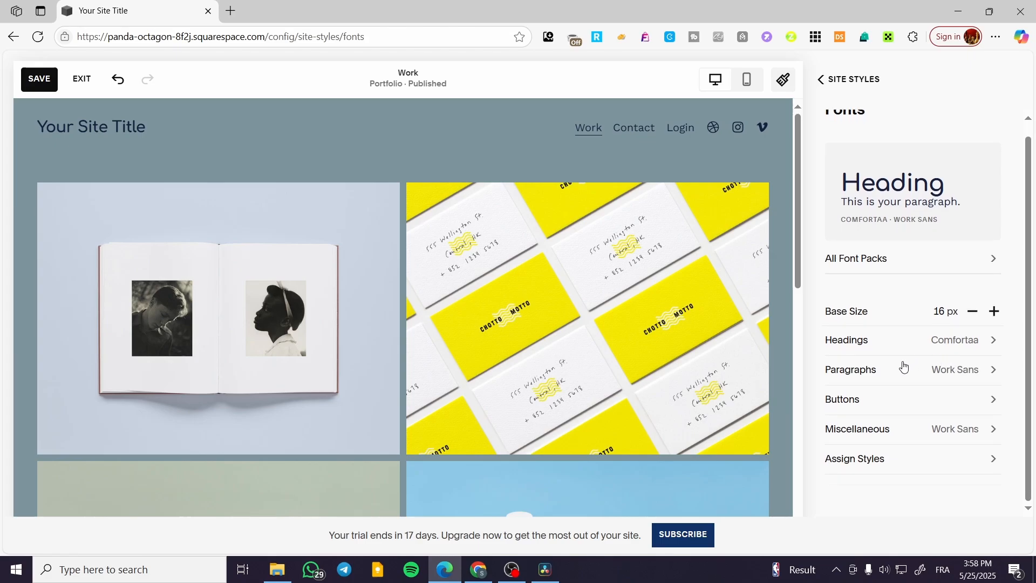
Examine the font styles assigned to the site's header, announcement bar and content blocks
{"action": "left_click", "coordinate": [853, 465]}
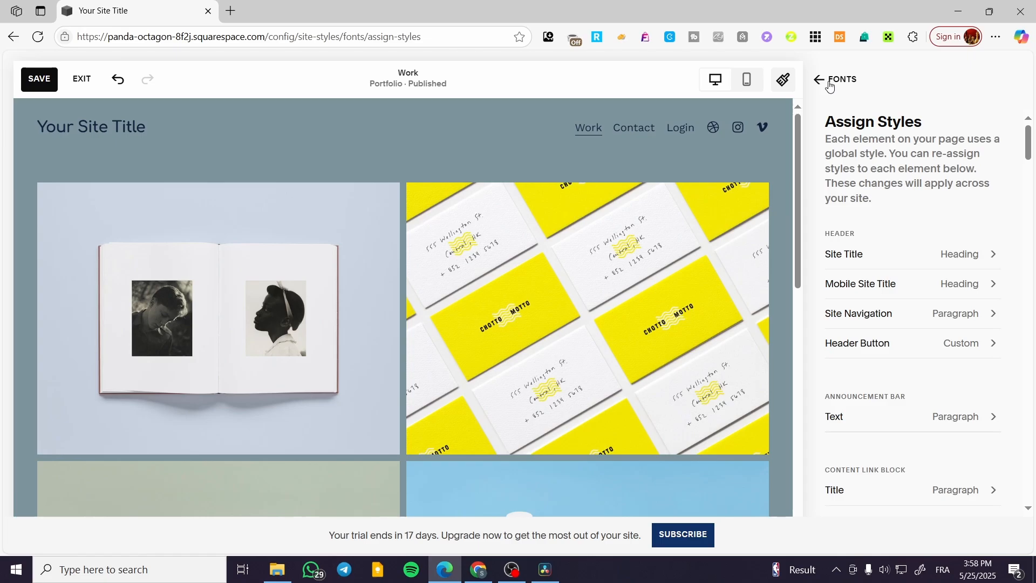
{"action": "scroll", "coordinate": [926, 308], "scroll_direction": "down", "scroll_amount": 5}
{"action": "scroll", "coordinate": [1018, 212], "scroll_direction": "up", "scroll_amount": 1}
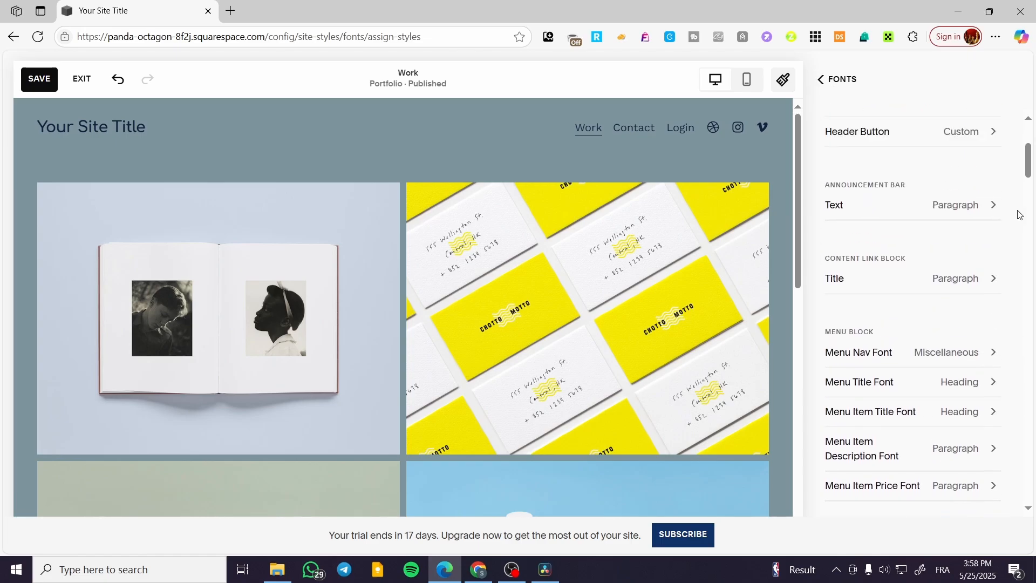
{"action": "left_click_drag", "start_coordinate": [1033, 152], "coordinate": [999, 100]}
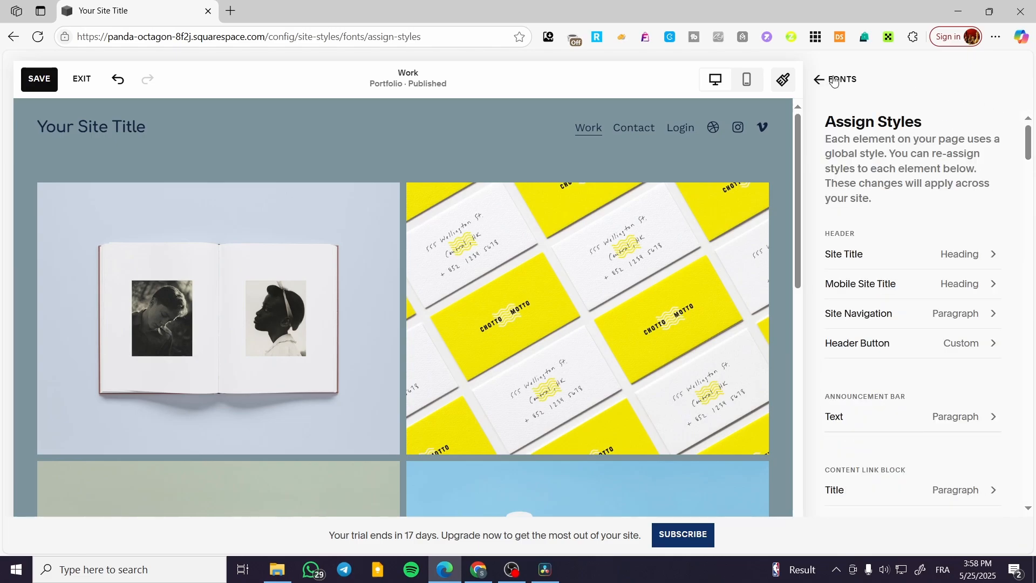
{"action": "left_click_drag", "start_coordinate": [1032, 135], "coordinate": [1034, 185]}
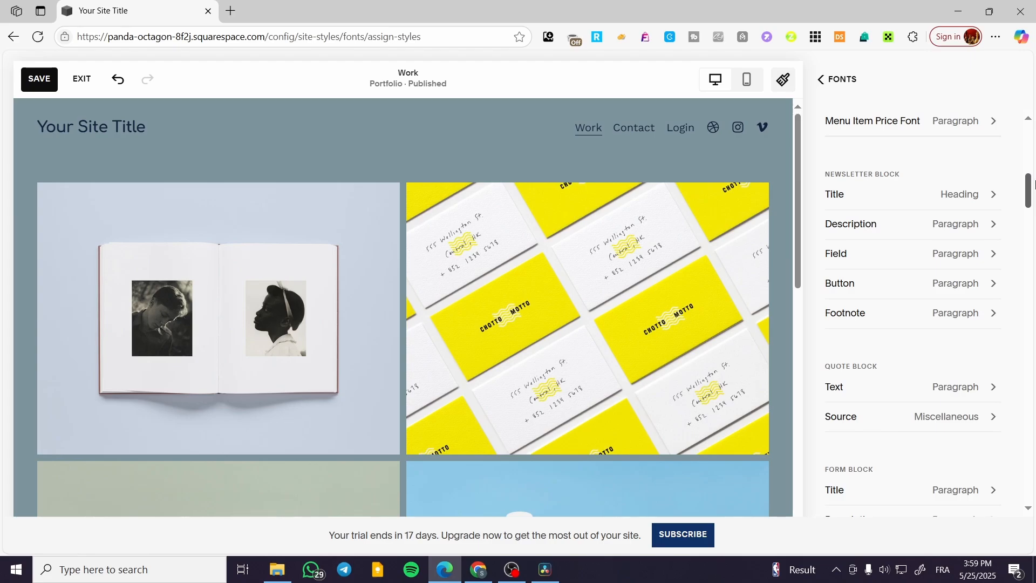
Check the font styles assigned to the newsletter, quote and form blocks, and return to the font settings
{"action": "left_click_drag", "start_coordinate": [1033, 185], "coordinate": [1031, 202]}
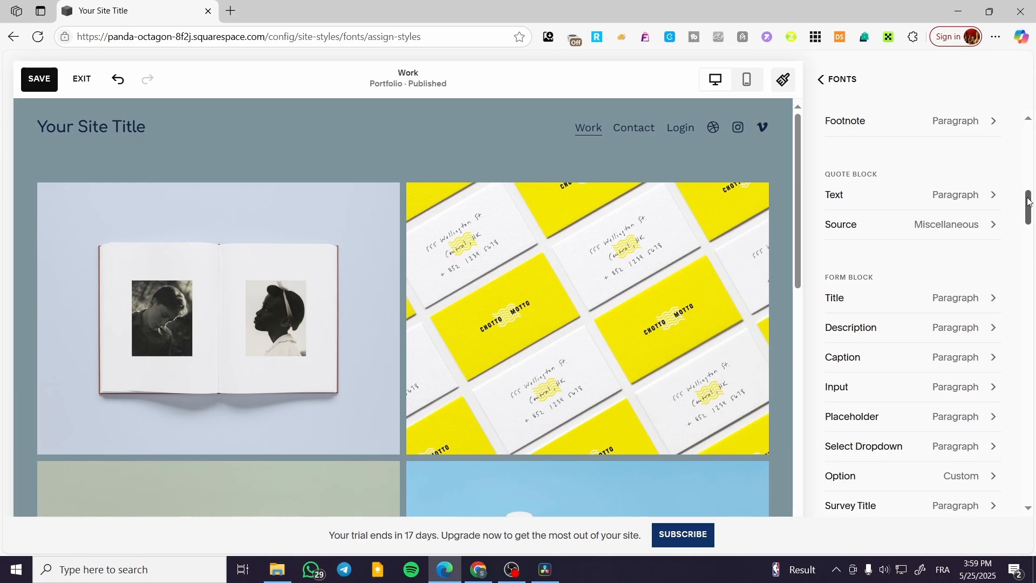
{"action": "scroll", "coordinate": [942, 242], "scroll_direction": "down", "scroll_amount": 1}
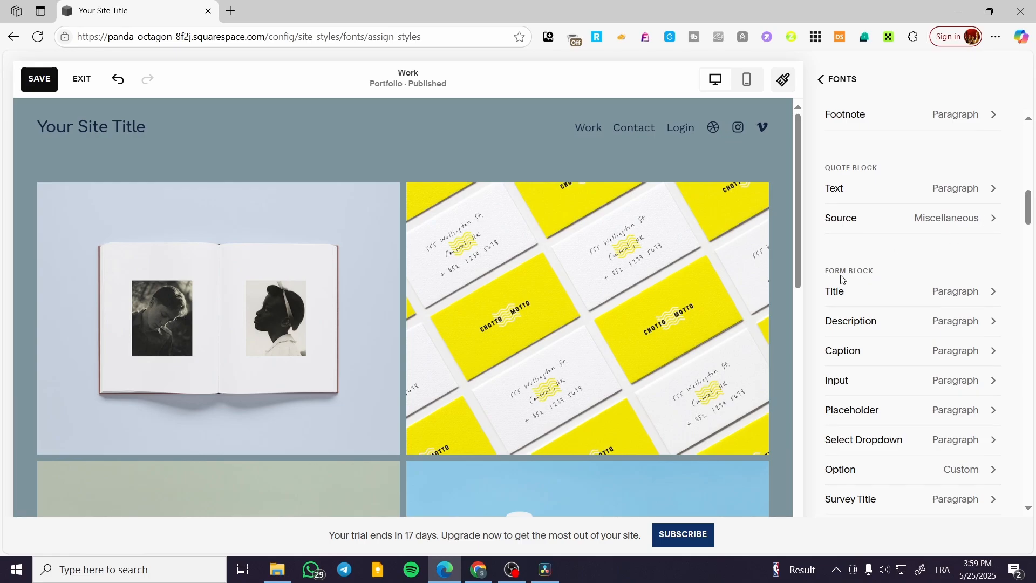
{"action": "left_click_drag", "start_coordinate": [1031, 226], "coordinate": [1032, 116]}
{"action": "left_click", "coordinate": [822, 79]}
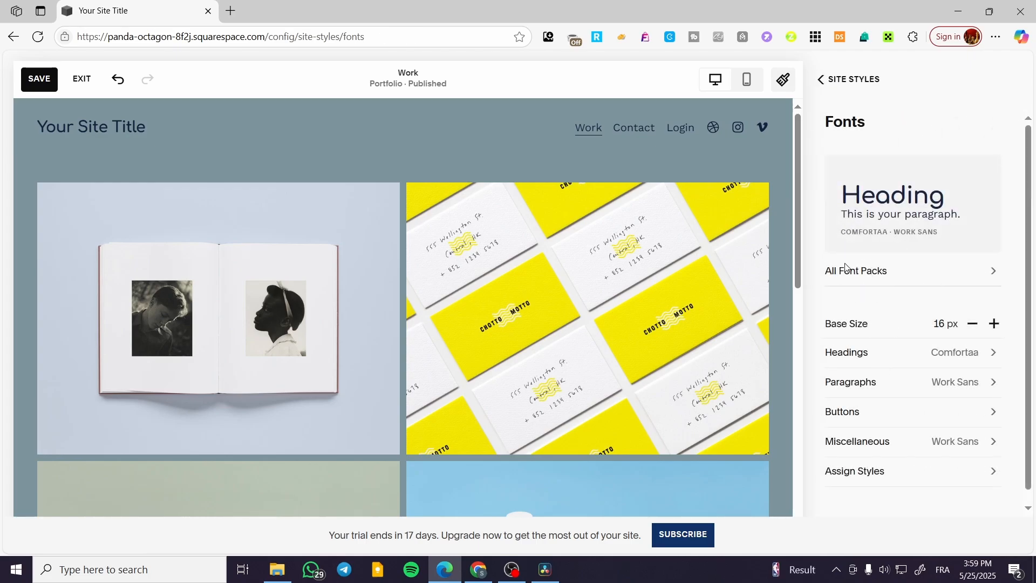
Review the paragraph font's weight, style, line height, letter spacing and size settings
{"action": "left_click", "coordinate": [951, 384]}
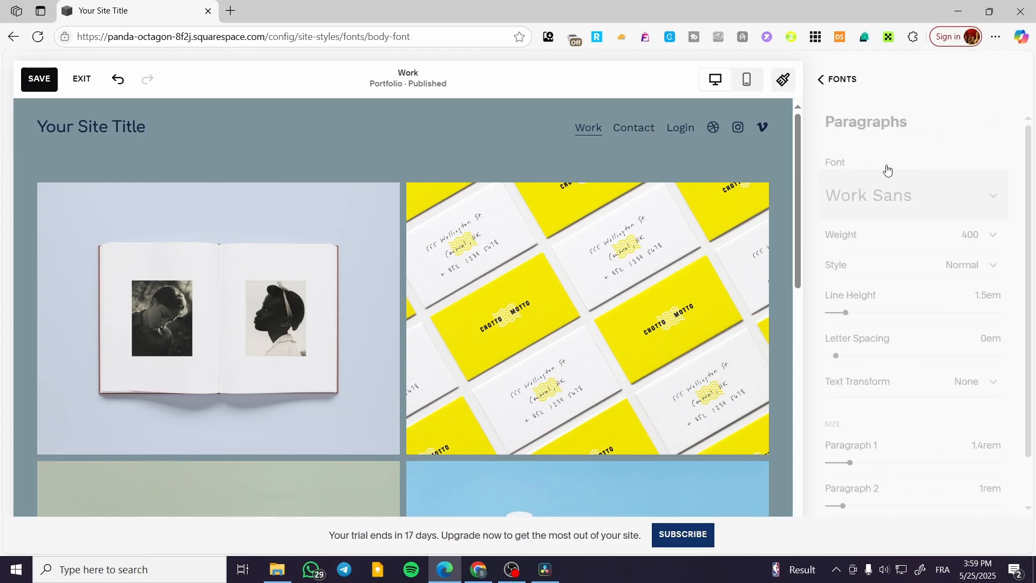
{"action": "scroll", "coordinate": [902, 270], "scroll_direction": "down", "scroll_amount": 1}
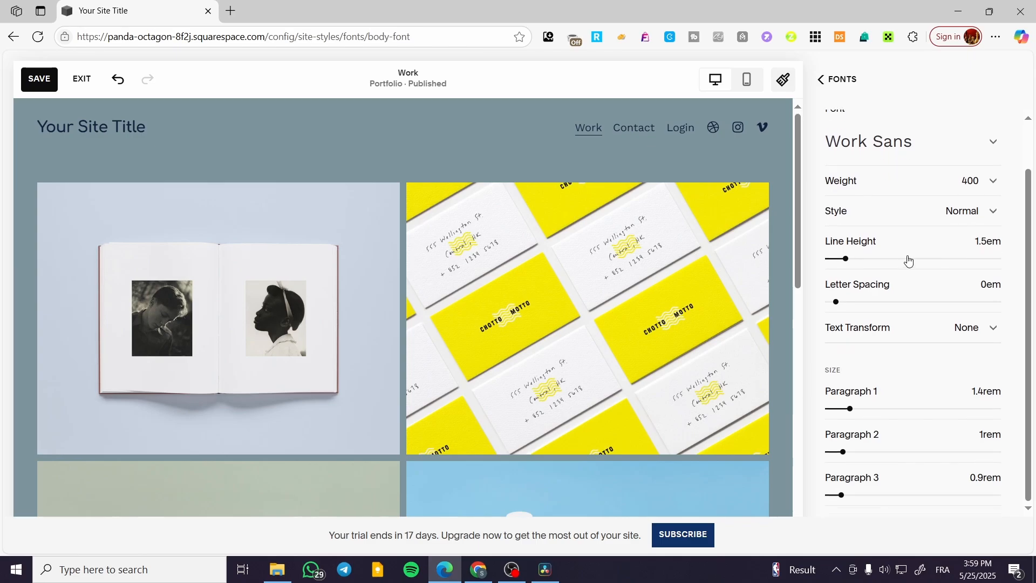
{"action": "scroll", "coordinate": [942, 374], "scroll_direction": "up", "scroll_amount": 1}
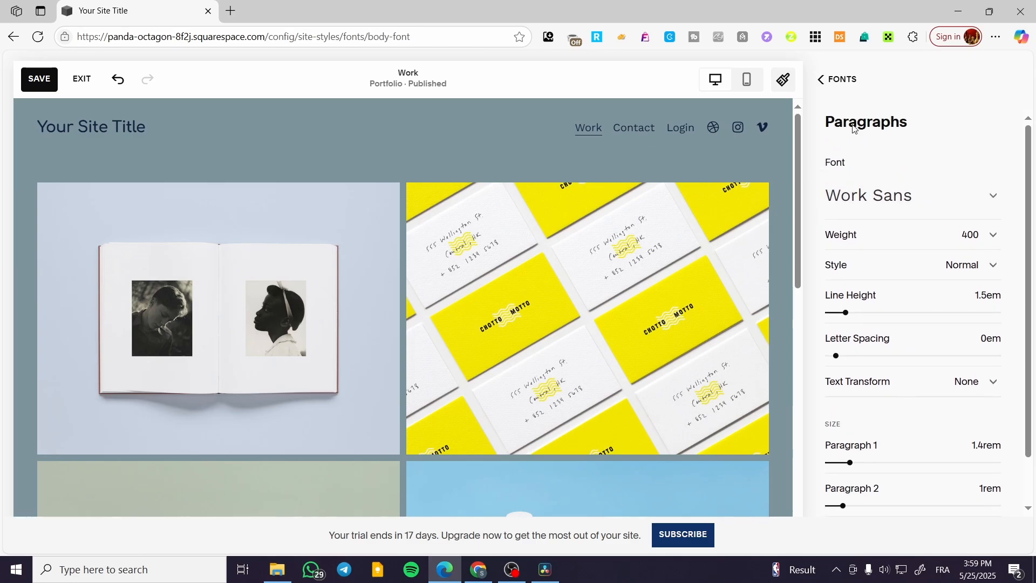
{"action": "left_click", "coordinate": [833, 71]}
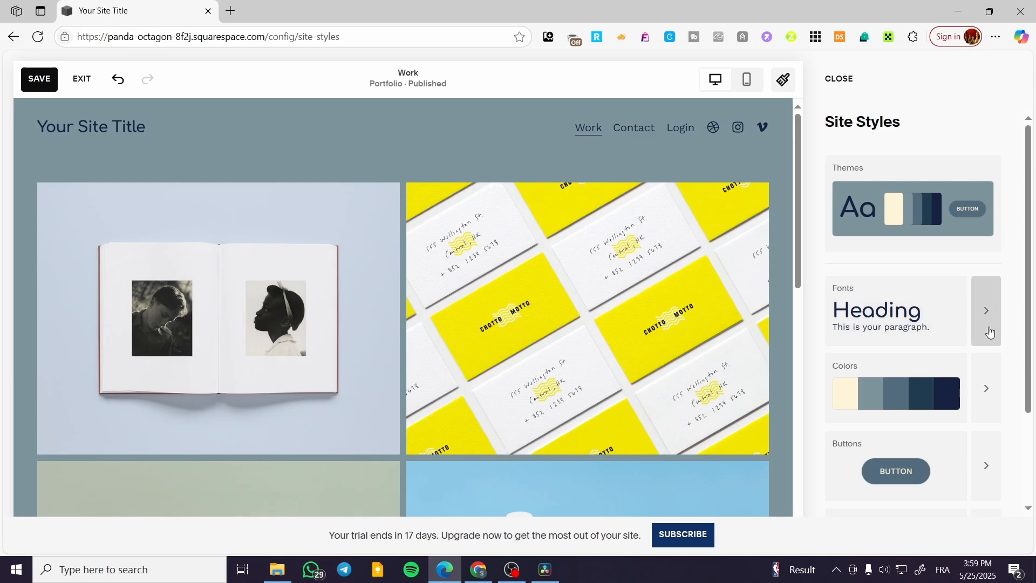
{"action": "left_click", "coordinate": [988, 320]}
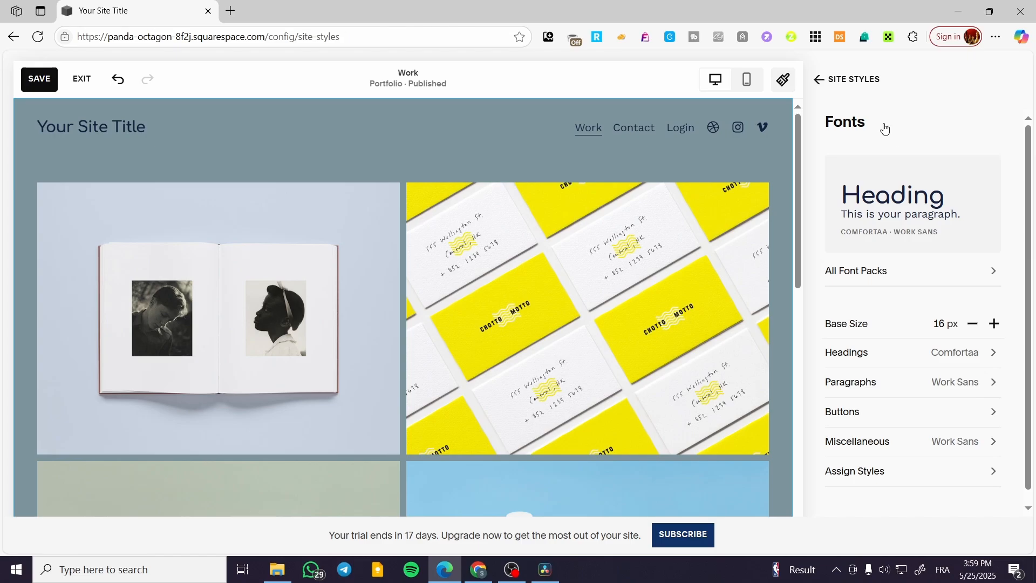
View the recommended color palettes and open the current palette in the palette editor
{"action": "scroll", "coordinate": [895, 320], "scroll_direction": "down", "scroll_amount": 1}
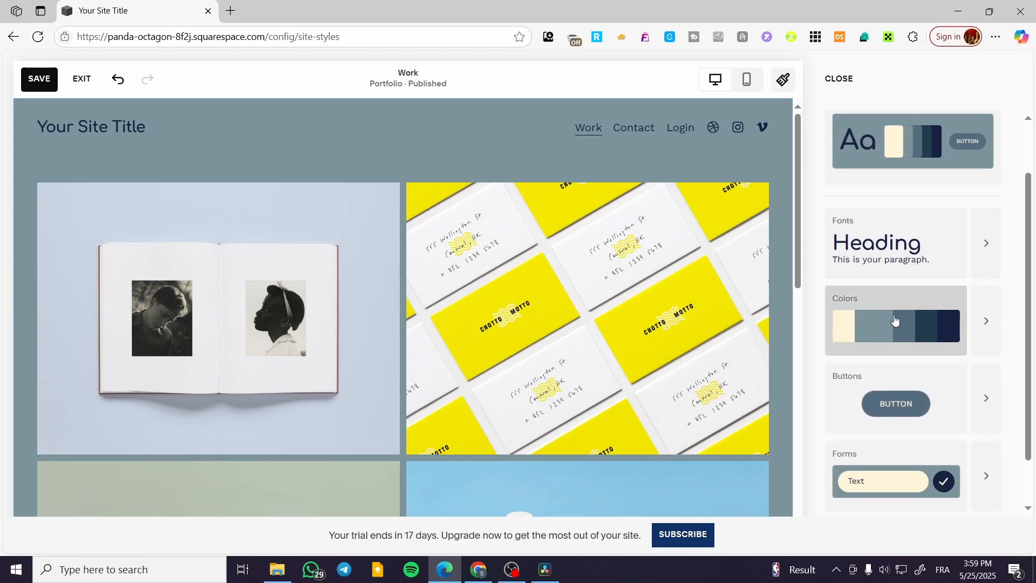
{"action": "left_click", "coordinate": [895, 321]}
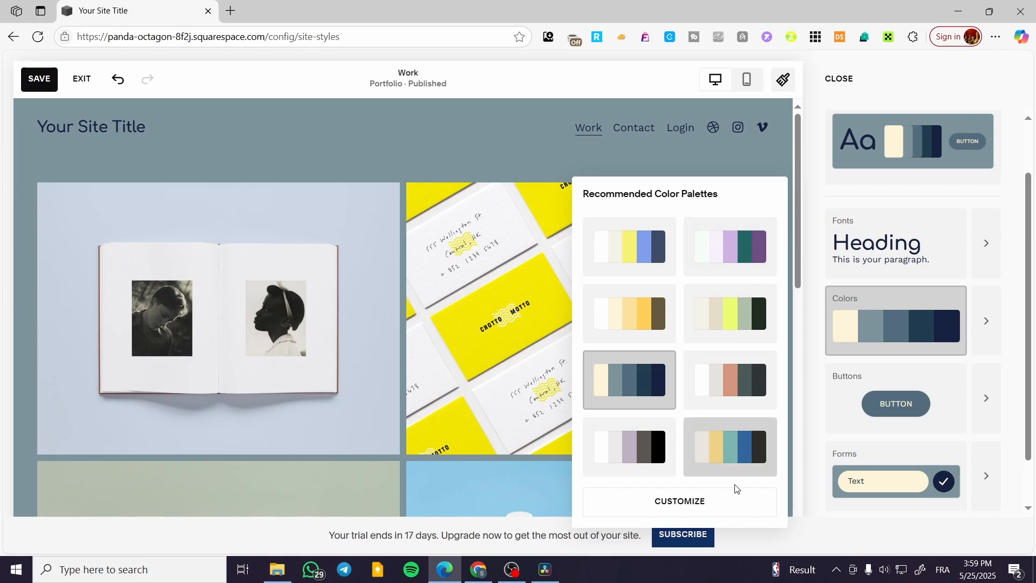
{"action": "left_click", "coordinate": [715, 509]}
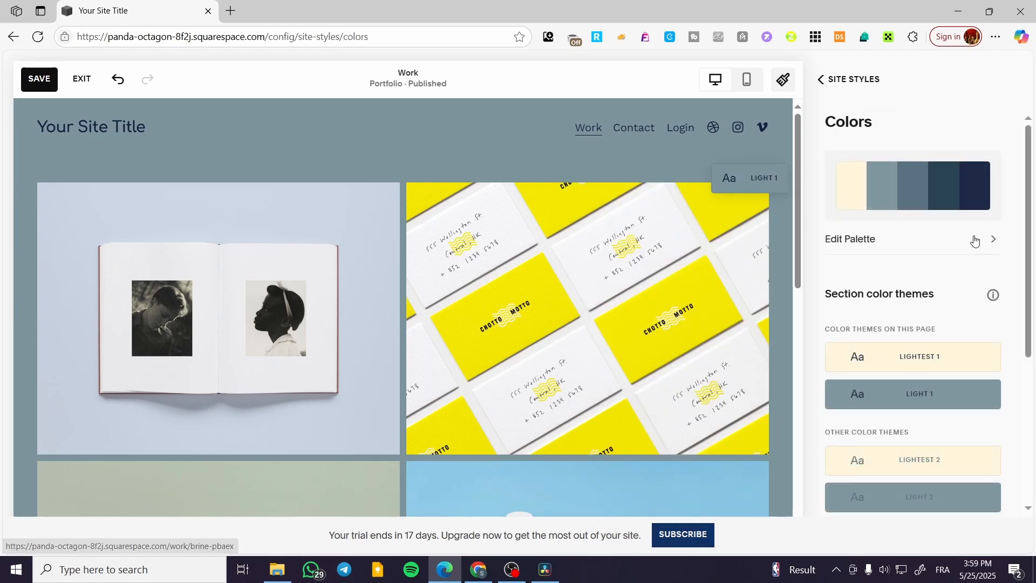
{"action": "left_click", "coordinate": [972, 183]}
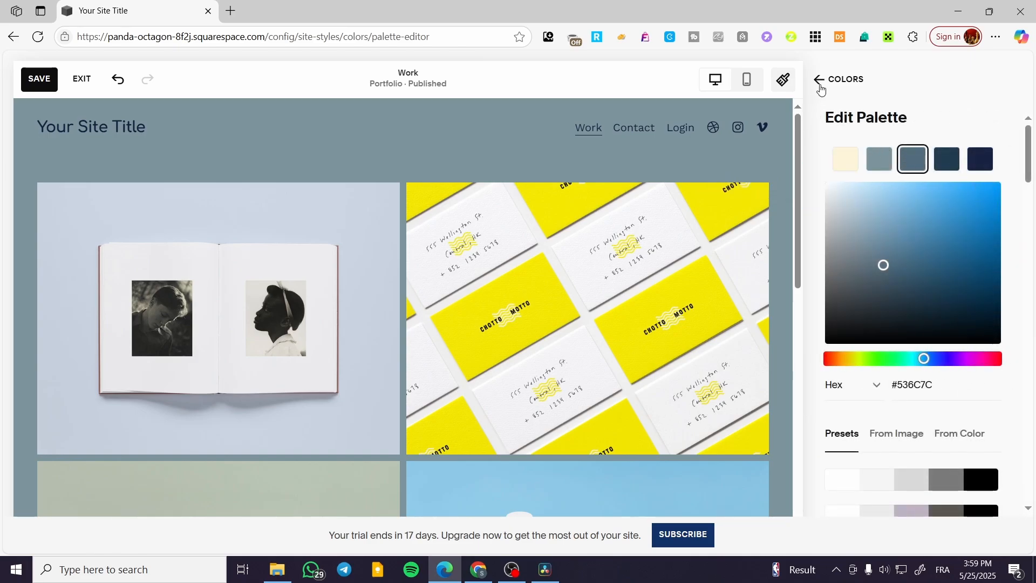
Examine the palette editor's color swatches and presets, and return to the color settings
{"action": "left_click", "coordinate": [821, 81]}
{"action": "left_click", "coordinate": [859, 191]}
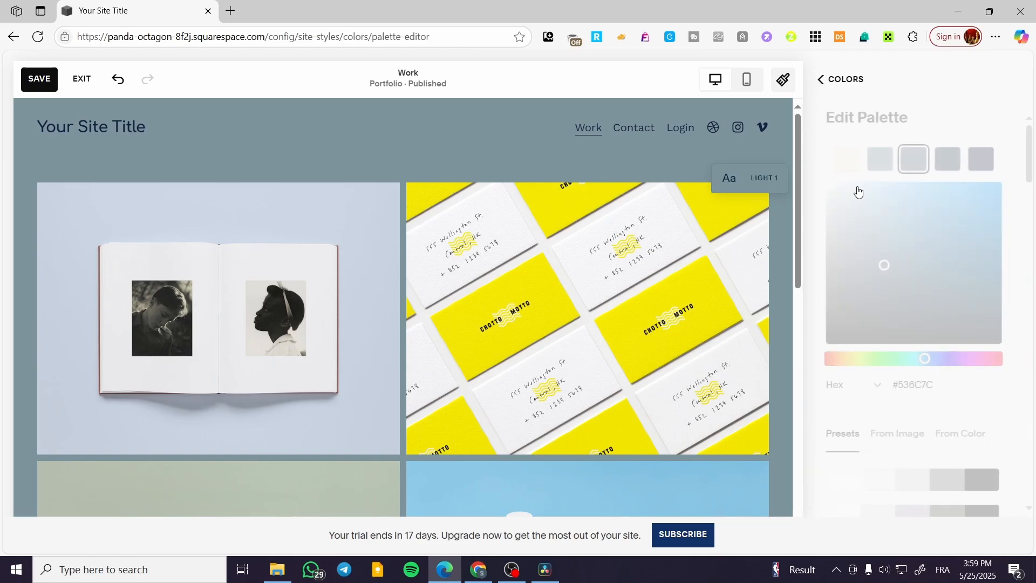
{"action": "key", "text": "Right"}
{"action": "key", "text": "Right"}
{"action": "key", "text": "Right"}
{"action": "key", "text": "Right"}
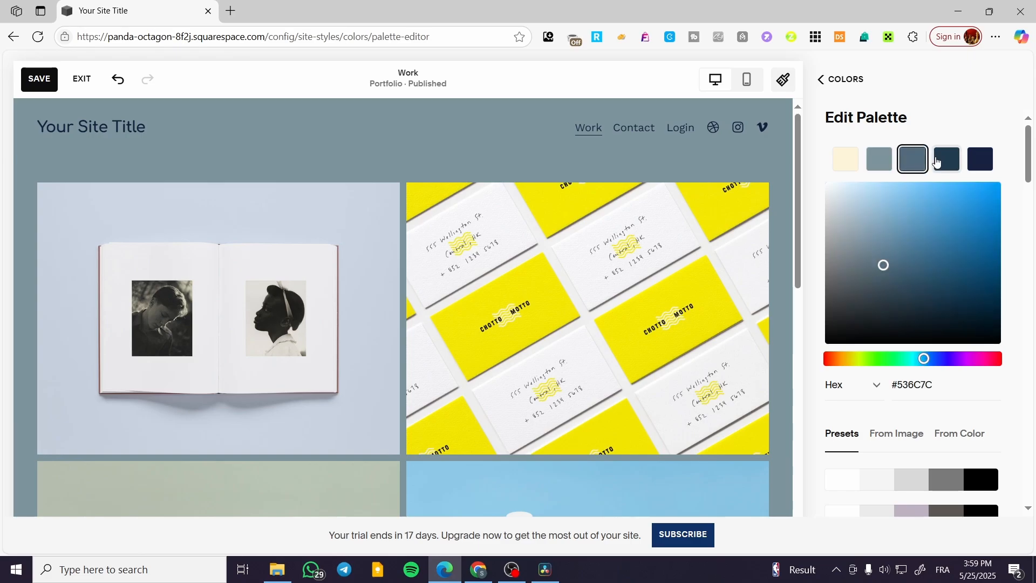
{"action": "left_click", "coordinate": [842, 86]}
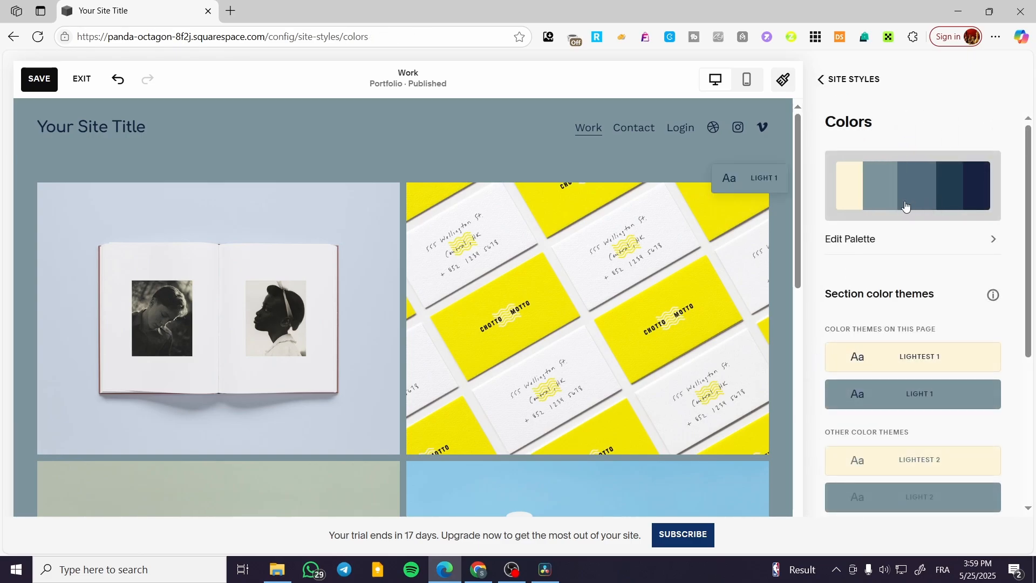
{"action": "left_click", "coordinate": [990, 241]}
{"action": "left_click", "coordinate": [823, 79]}
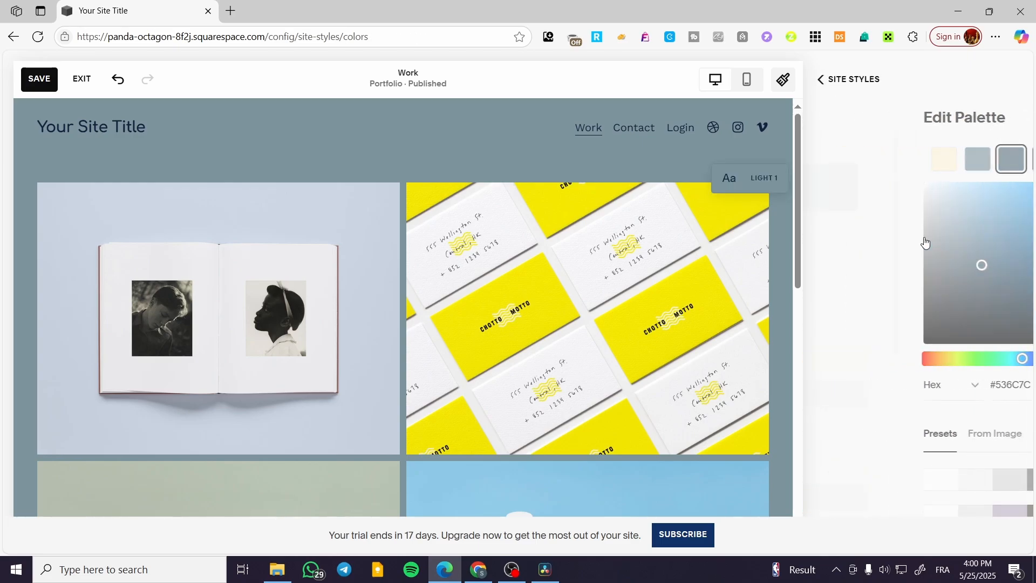
Look through the section color themes from Lightest to Darkest and return to the site styles overview
{"action": "scroll", "coordinate": [929, 270], "scroll_direction": "down", "scroll_amount": 1}
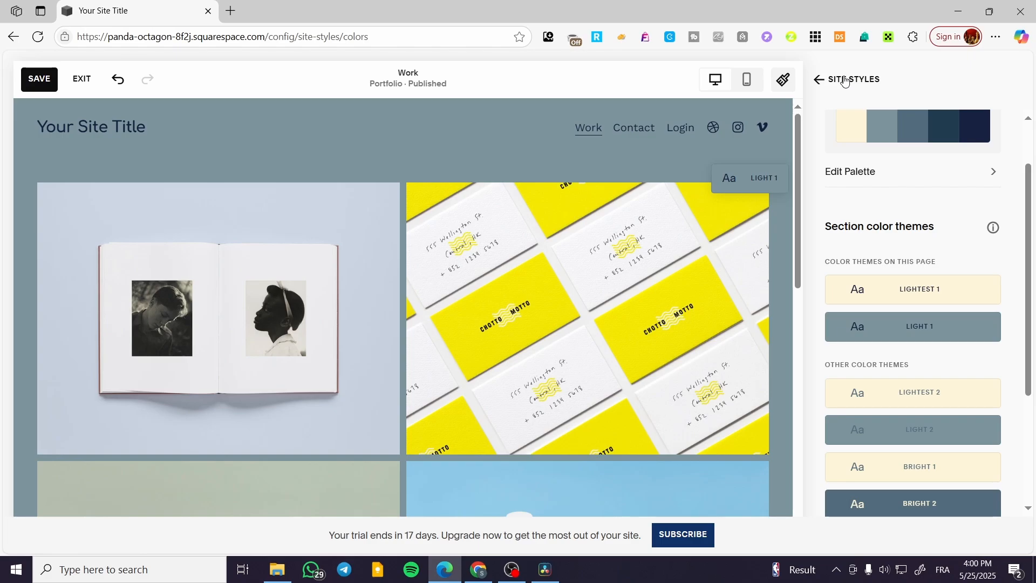
{"action": "scroll", "coordinate": [845, 81], "scroll_direction": "up", "scroll_amount": 1}
{"action": "scroll", "coordinate": [917, 162], "scroll_direction": "down", "scroll_amount": 4}
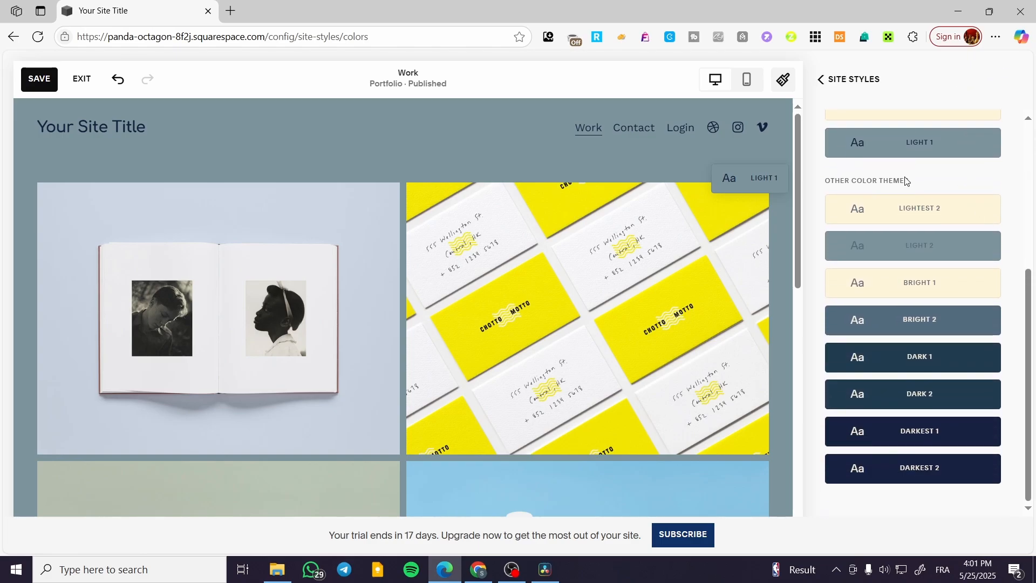
{"action": "scroll", "coordinate": [904, 176], "scroll_direction": "up", "scroll_amount": 4}
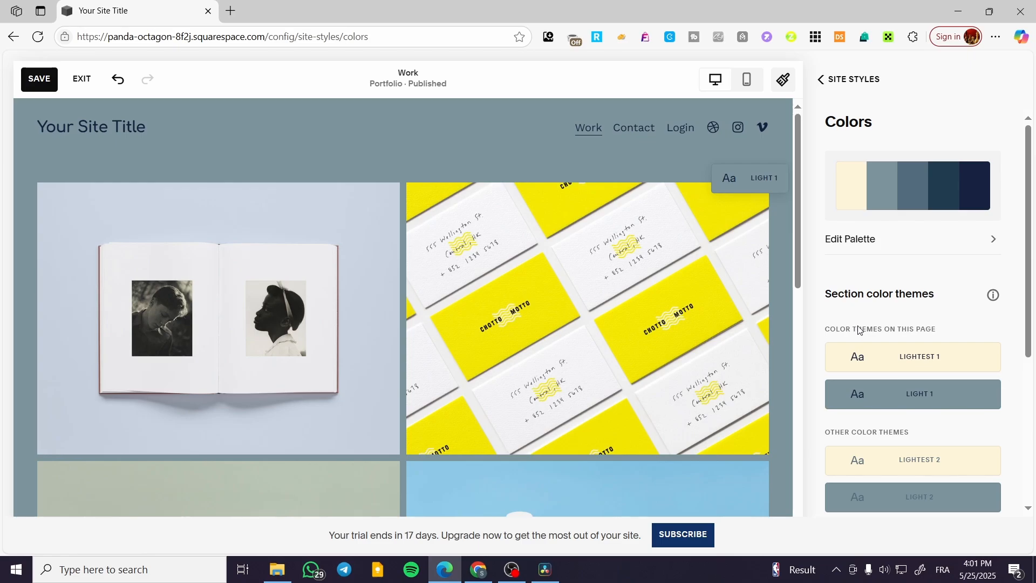
{"action": "left_click", "coordinate": [845, 82]}
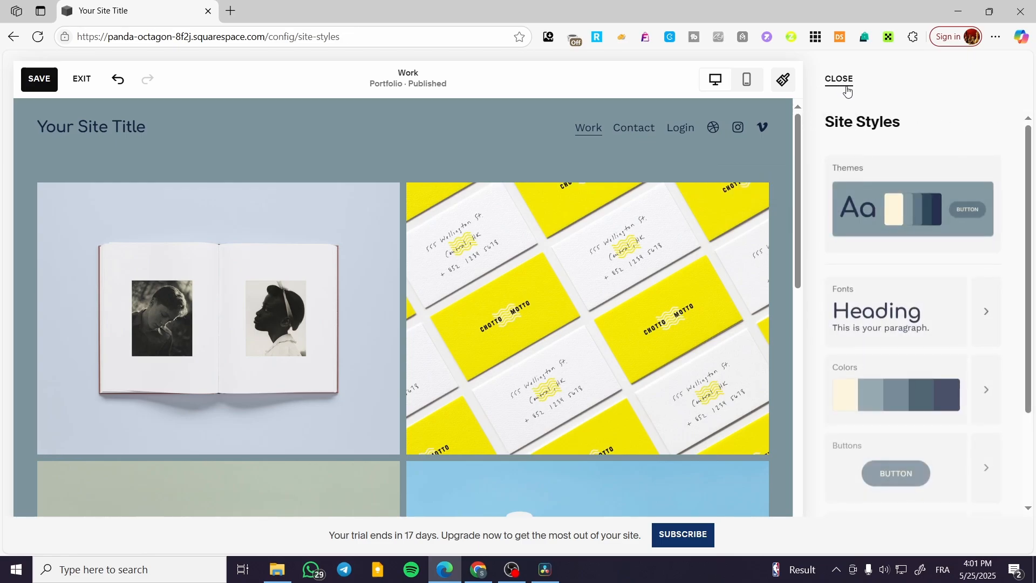
Revisit the color settings and the recommended color palettes without changing the palette
{"action": "left_click", "coordinate": [976, 390]}
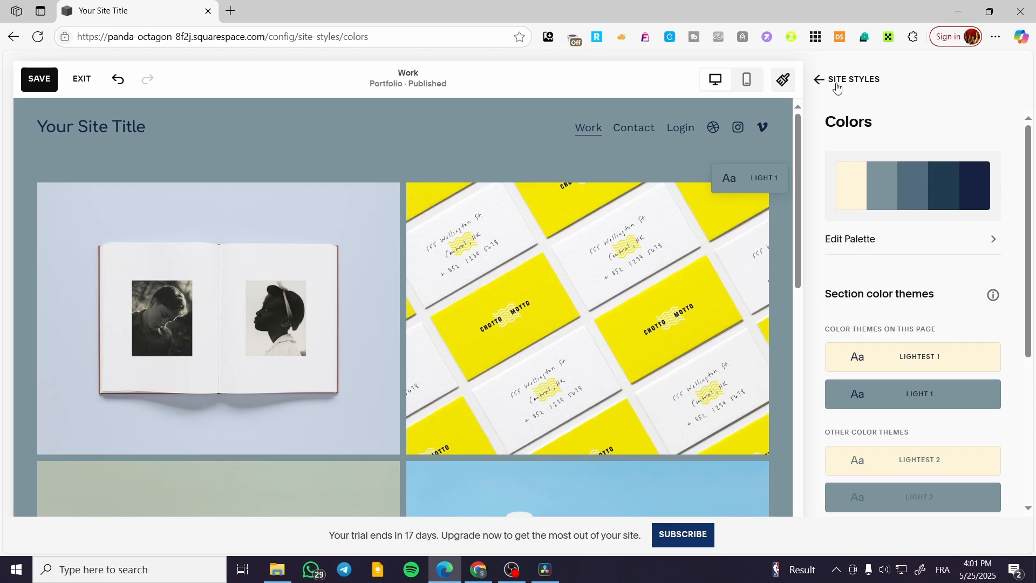
{"action": "left_click", "coordinate": [837, 88]}
{"action": "left_click", "coordinate": [904, 372]}
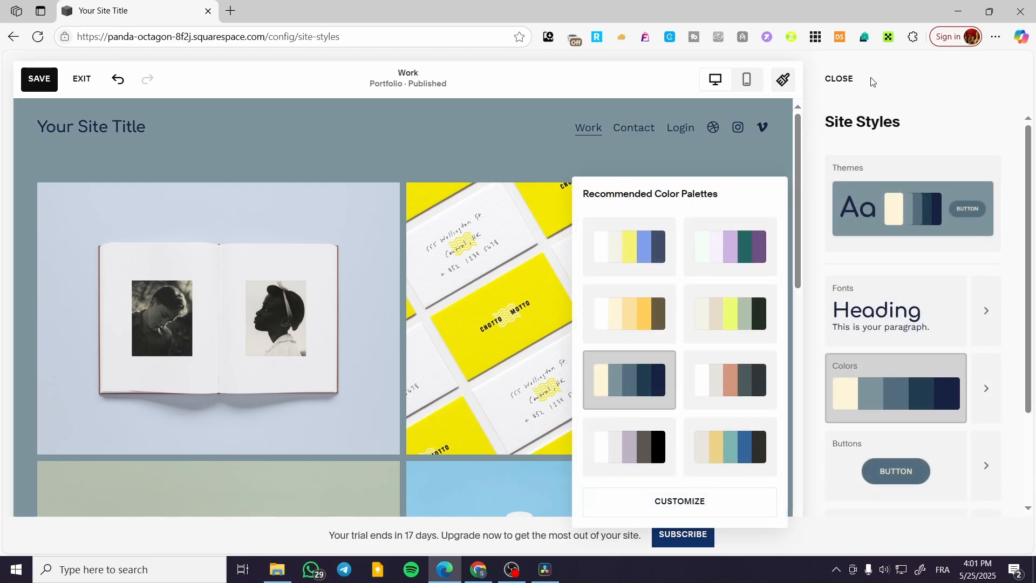
{"action": "left_click", "coordinate": [917, 125]}
View the recommended button packs and open the button customization settings
{"action": "scroll", "coordinate": [909, 410], "scroll_direction": "down", "scroll_amount": 1}
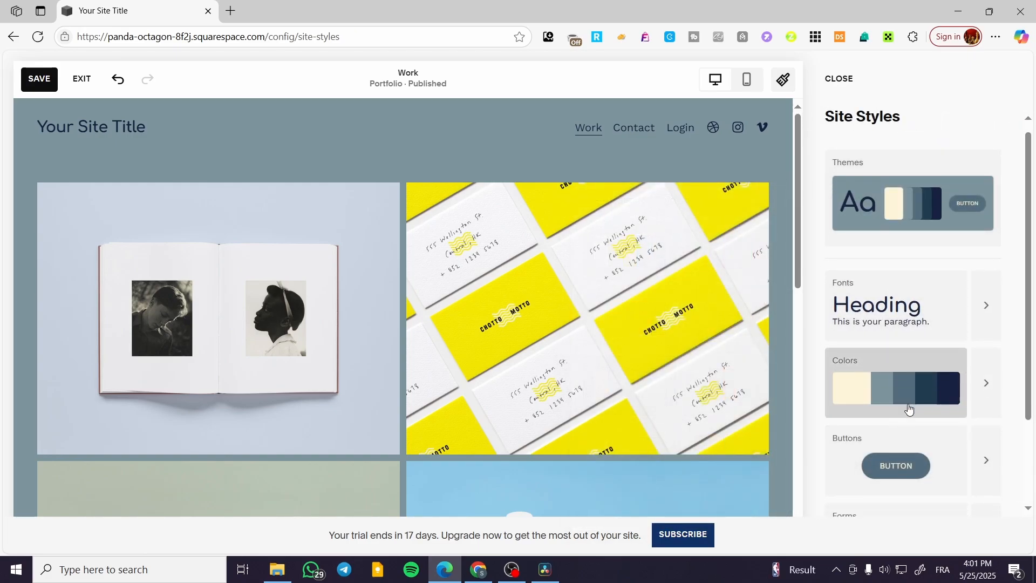
{"action": "scroll", "coordinate": [909, 410], "scroll_direction": "down", "scroll_amount": 2}
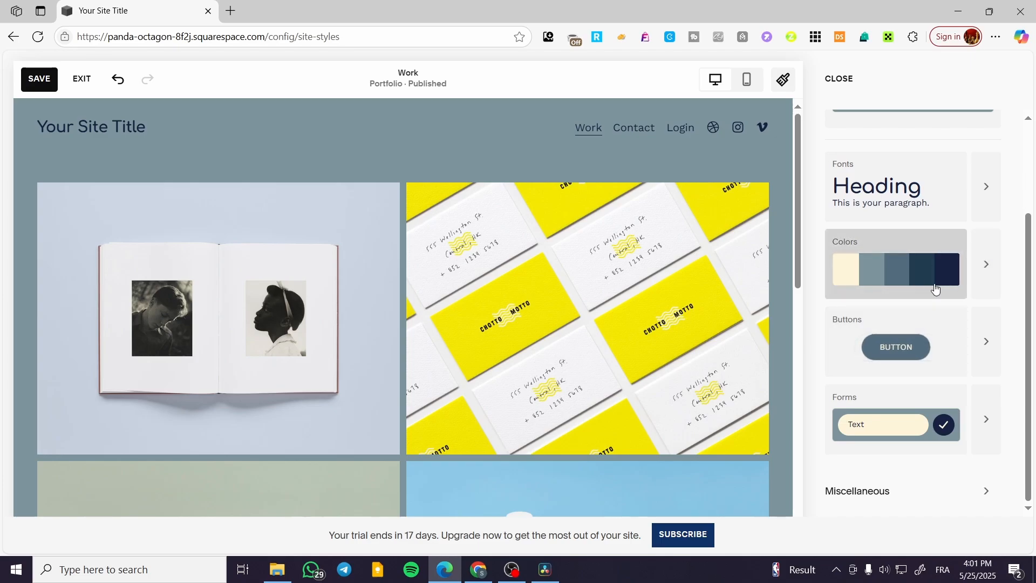
{"action": "left_click", "coordinate": [933, 330]}
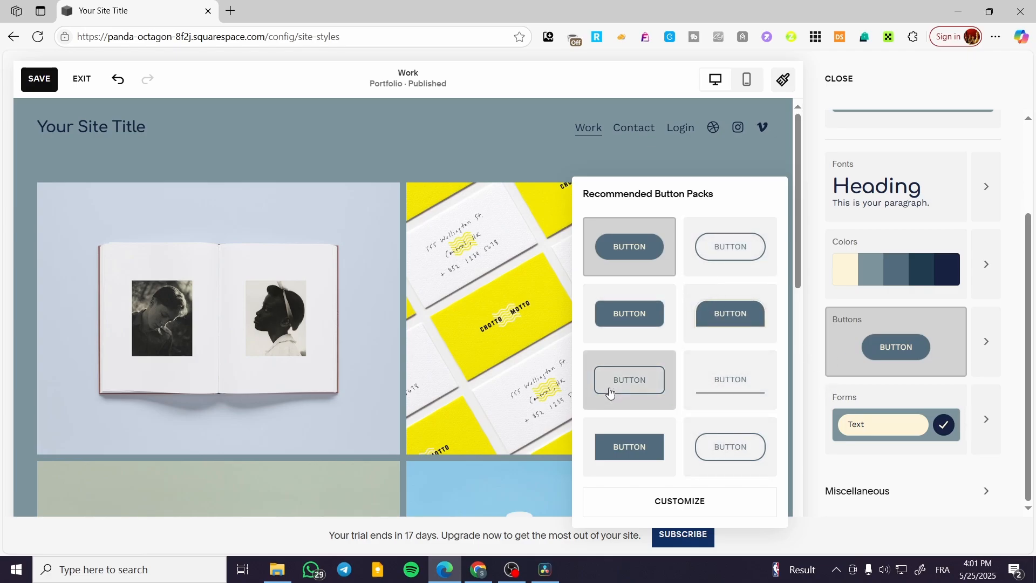
{"action": "left_click", "coordinate": [680, 497]}
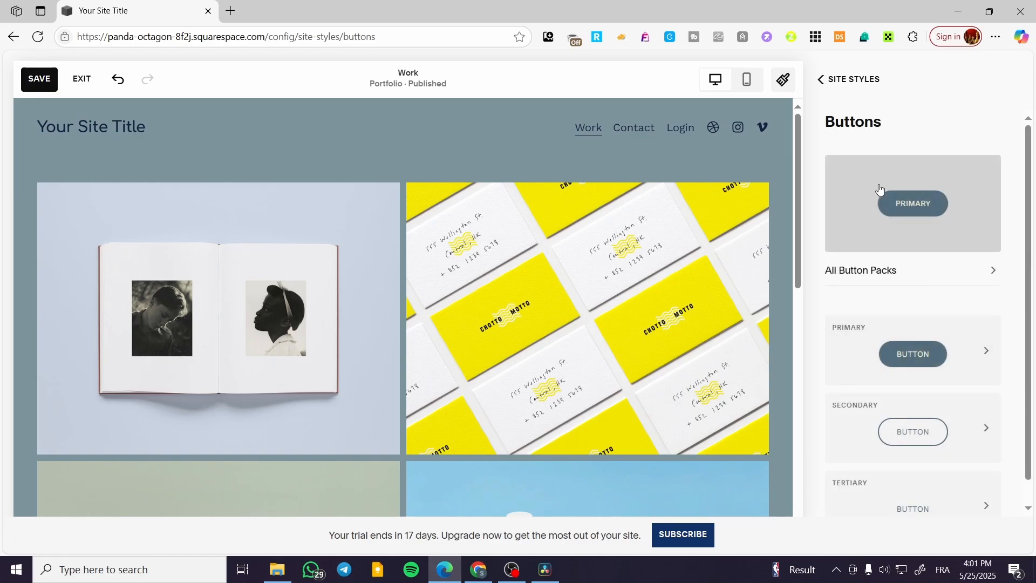
Compare the font, shape, outline and padding settings of the primary, secondary and tertiary buttons
{"action": "left_click", "coordinate": [936, 355]}
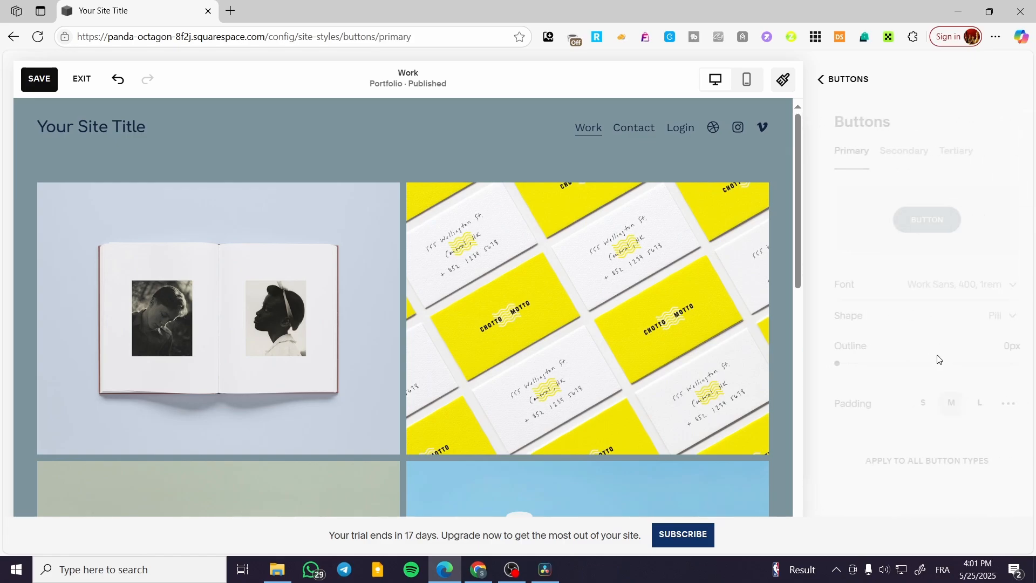
{"action": "left_click", "coordinate": [894, 154]}
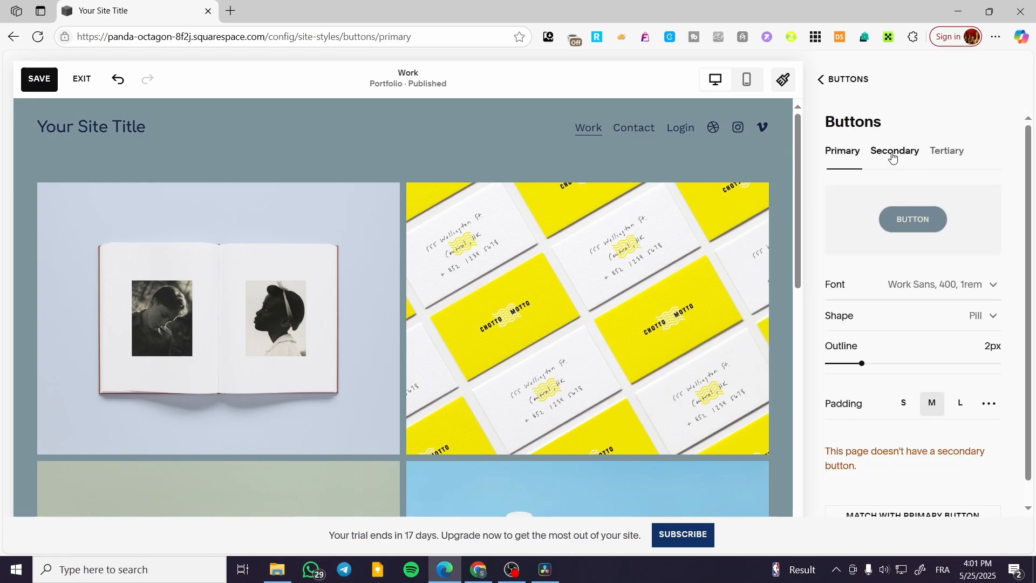
{"action": "left_click", "coordinate": [934, 153]}
{"action": "left_click", "coordinate": [849, 157]}
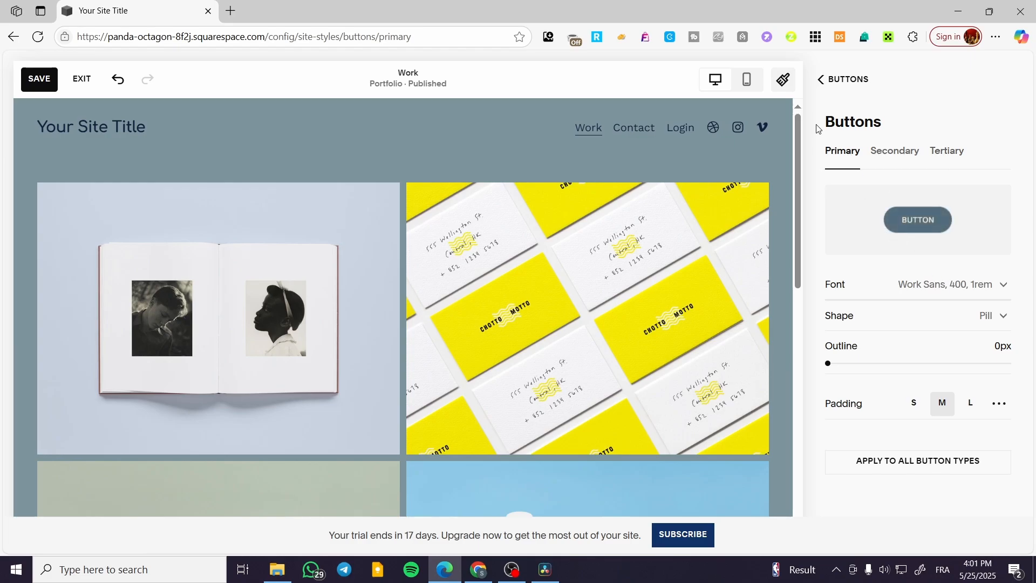
{"action": "left_click", "coordinate": [834, 86]}
Return to the site styles overview and look over the recommended button packs once more
{"action": "left_click", "coordinate": [891, 354]}
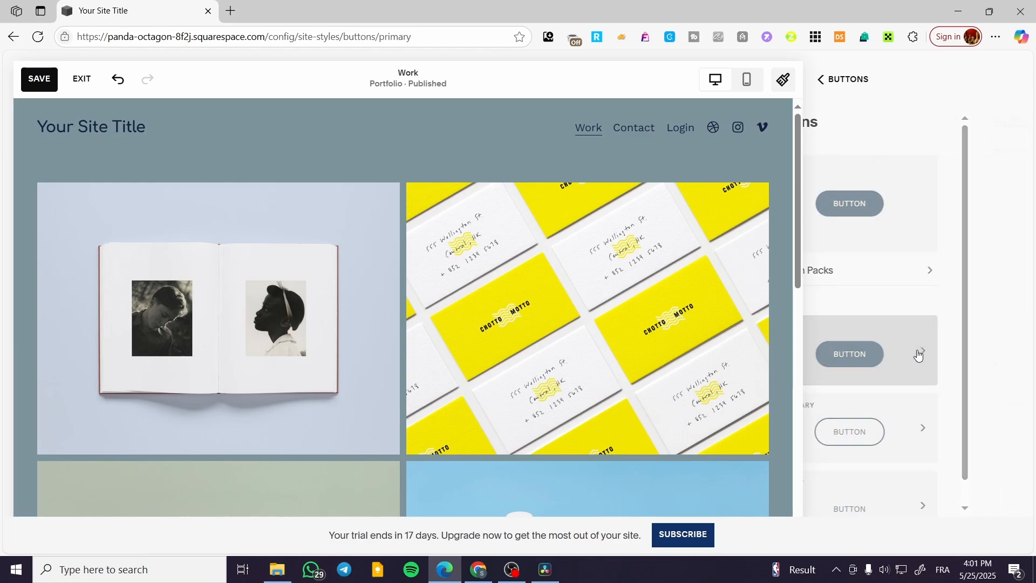
{"action": "left_click", "coordinate": [821, 80]}
{"action": "left_click", "coordinate": [821, 79]}
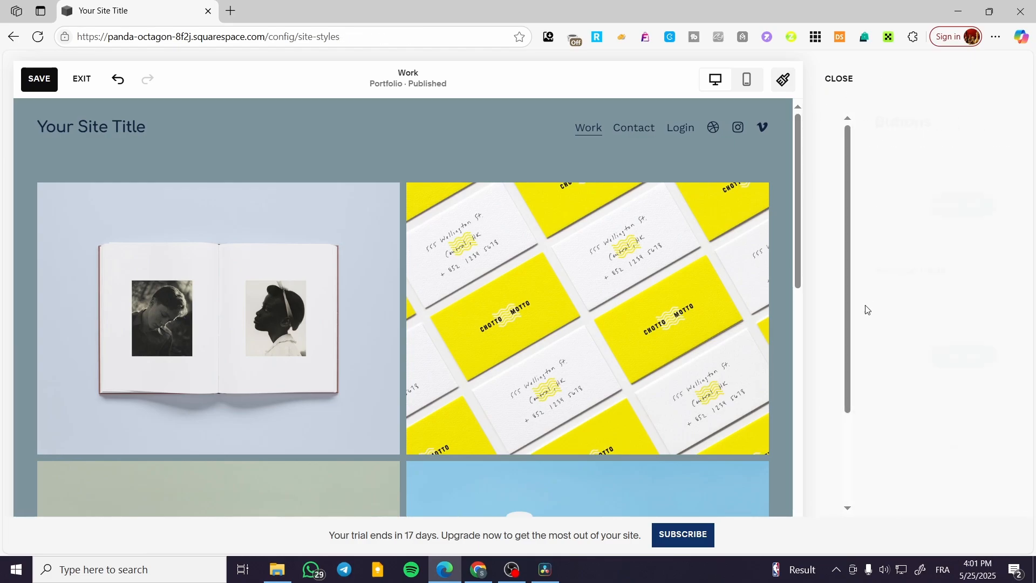
{"action": "left_click", "coordinate": [869, 468]}
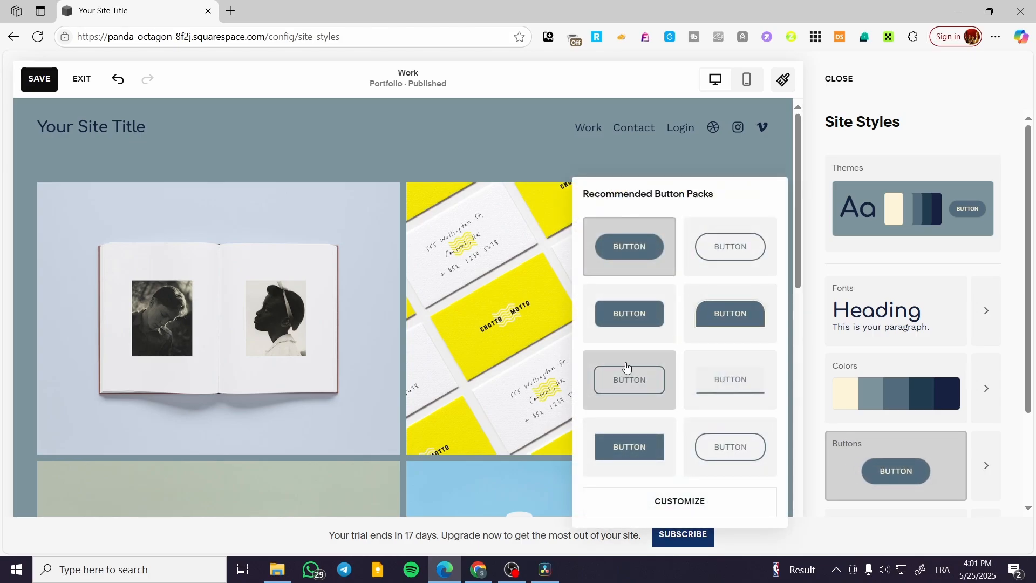
{"action": "left_click", "coordinate": [925, 102]}
View the recommended form packs and open the detailed form style settings
{"action": "scroll", "coordinate": [1021, 385], "scroll_direction": "down", "scroll_amount": 2}
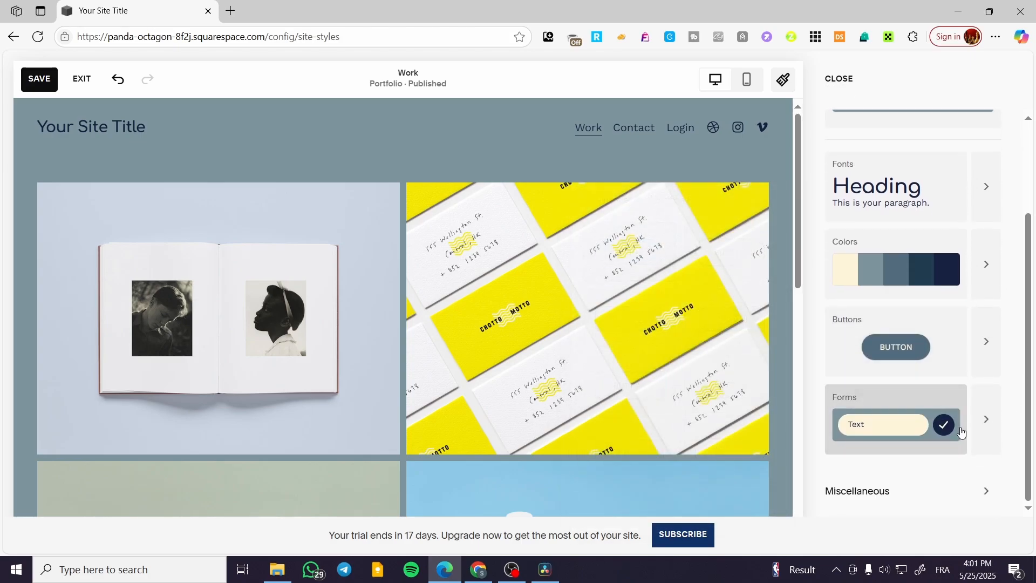
{"action": "left_click", "coordinate": [925, 406]}
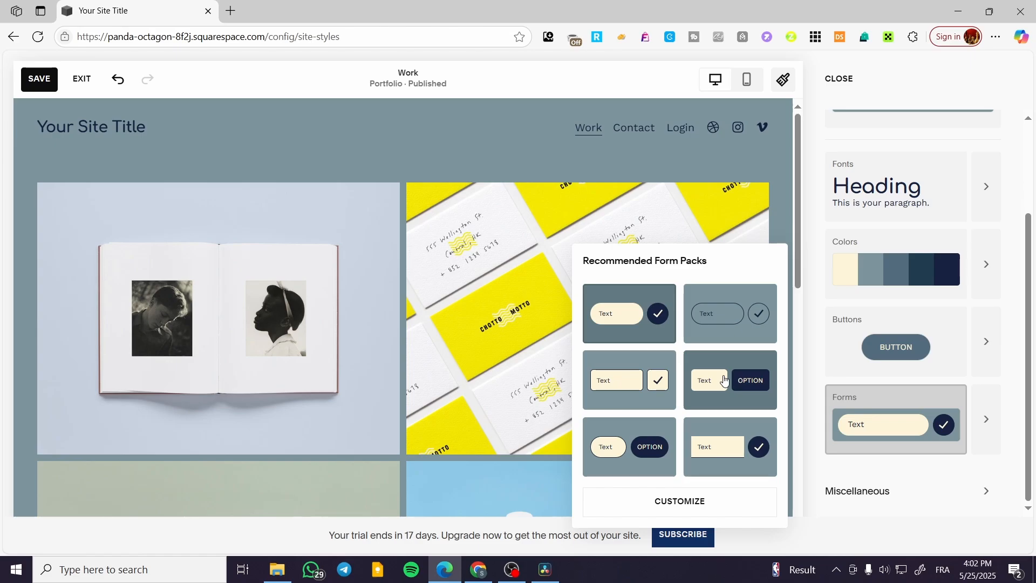
{"action": "left_click", "coordinate": [986, 430]}
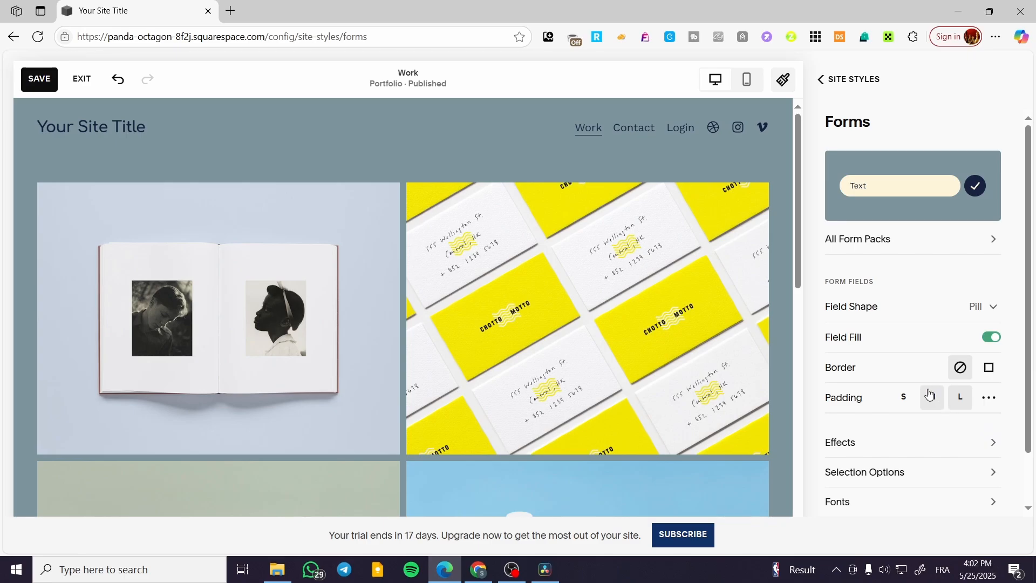
Try the Rounded Rectangle and Square shapes for the form fields, finishing on Pill
{"action": "scroll", "coordinate": [924, 334], "scroll_direction": "down", "scroll_amount": 1}
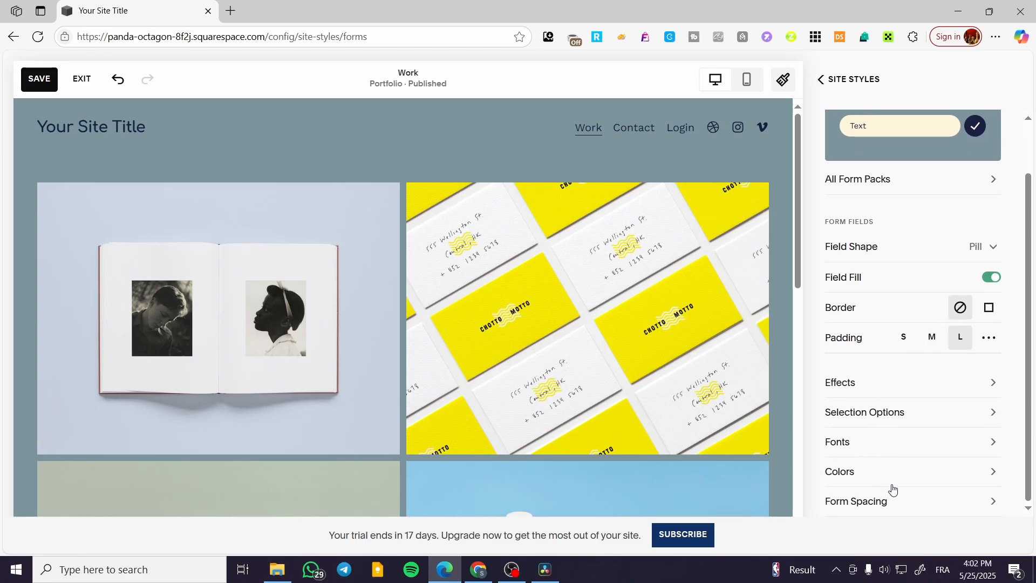
{"action": "scroll", "coordinate": [894, 402], "scroll_direction": "up", "scroll_amount": 1}
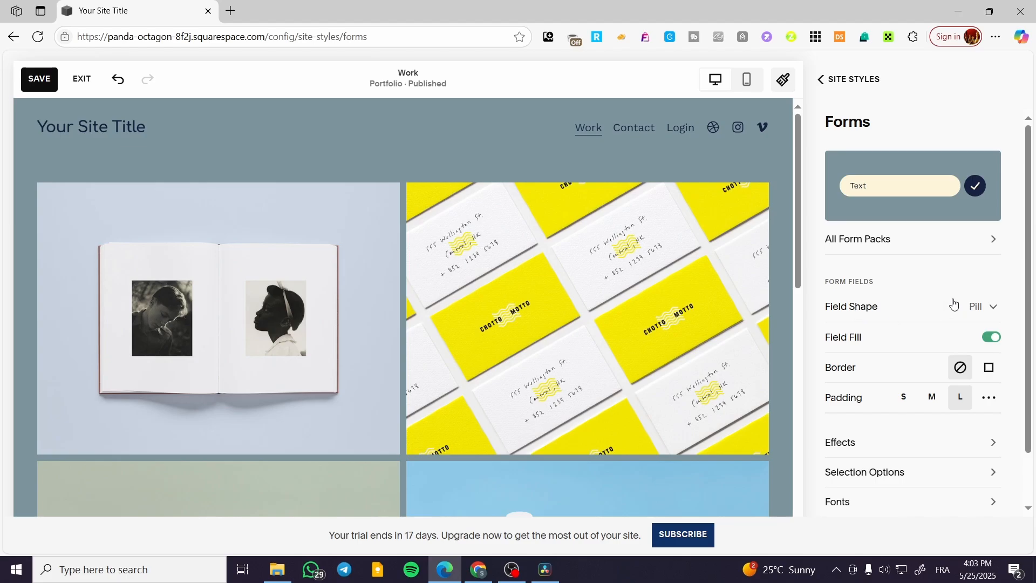
{"action": "left_click", "coordinate": [995, 307]}
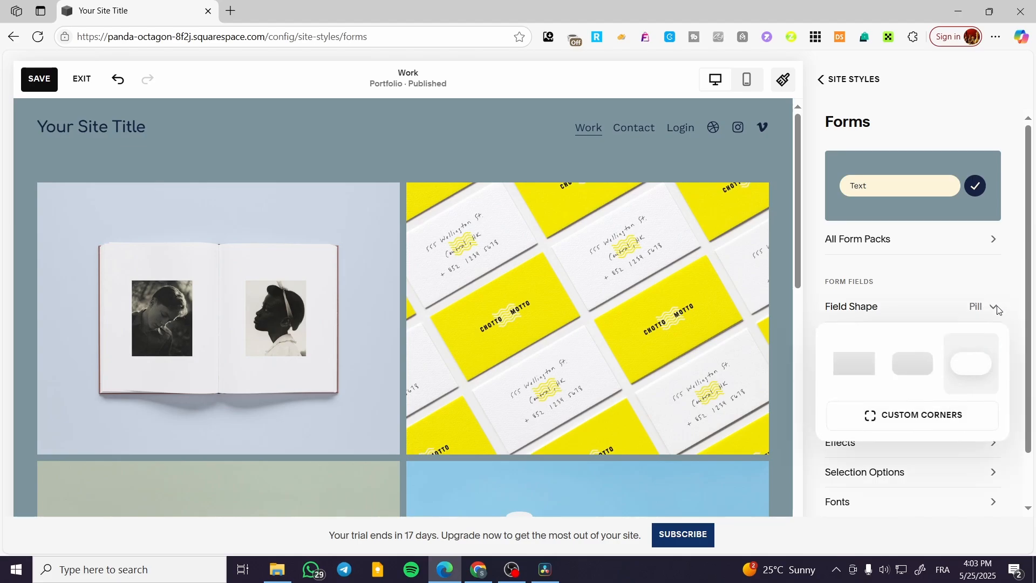
{"action": "left_click", "coordinate": [926, 372]}
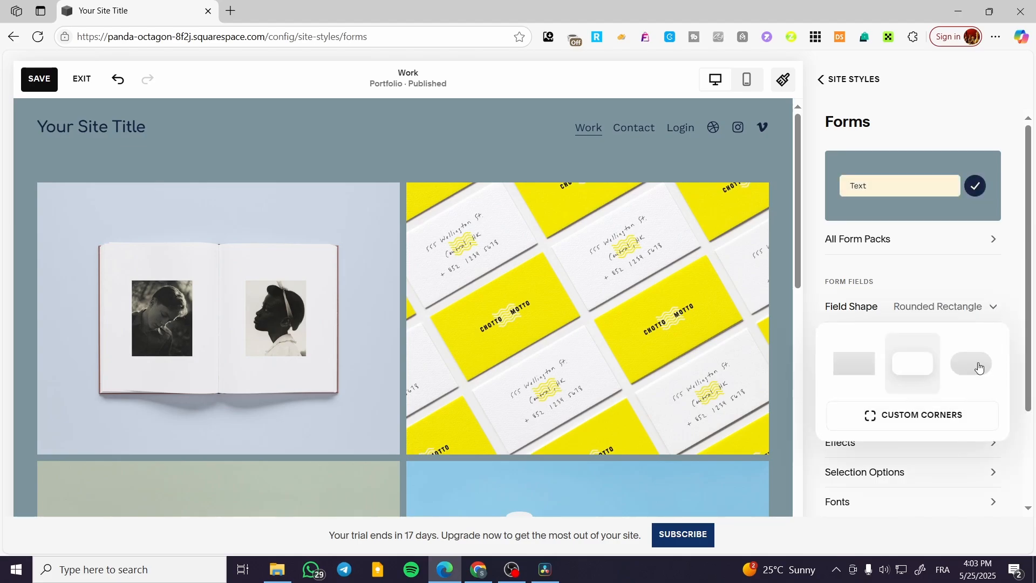
{"action": "left_click", "coordinate": [980, 368]}
{"action": "left_click", "coordinate": [868, 370]}
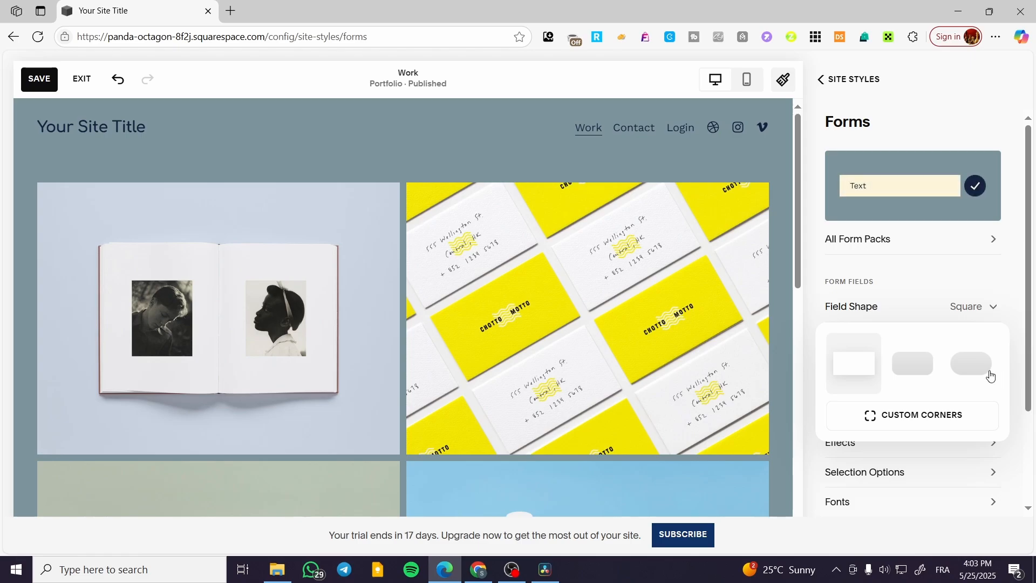
{"action": "left_click", "coordinate": [988, 373]}
{"action": "left_click", "coordinate": [914, 363]}
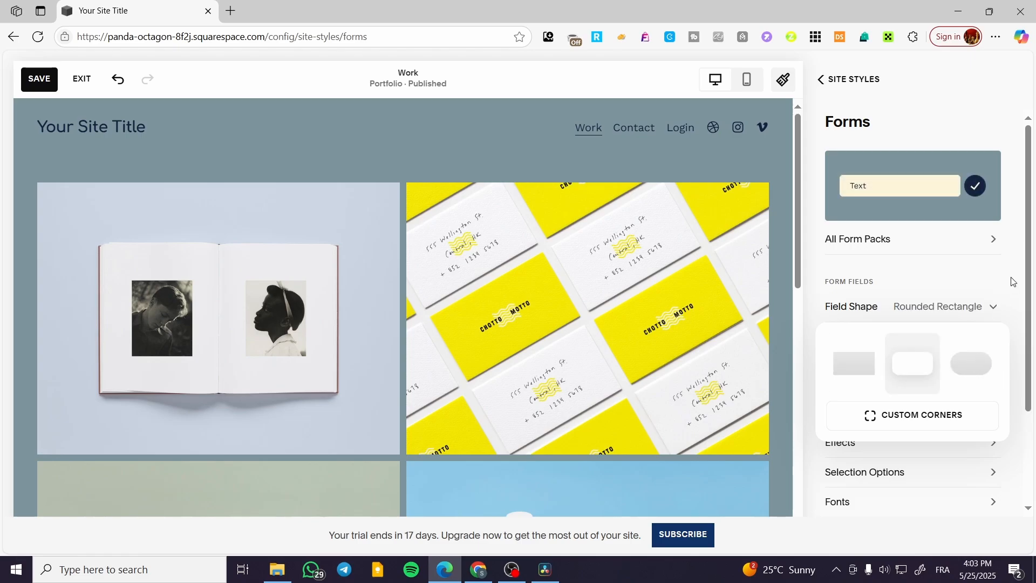
{"action": "left_click", "coordinate": [979, 360]}
{"action": "left_click", "coordinate": [996, 304]}
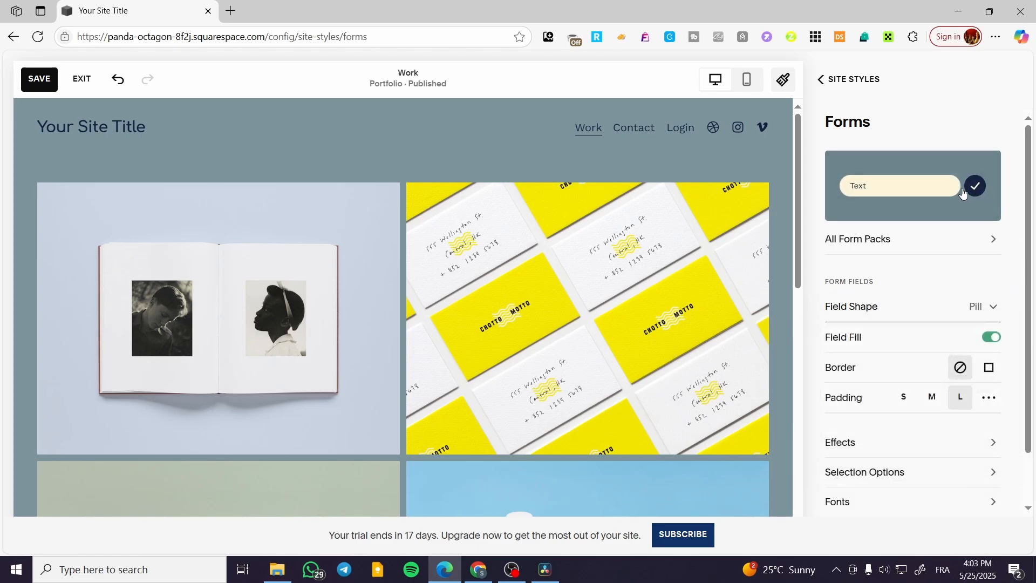
Browse all available form packs and return to the form style settings
{"action": "left_click", "coordinate": [956, 189]}
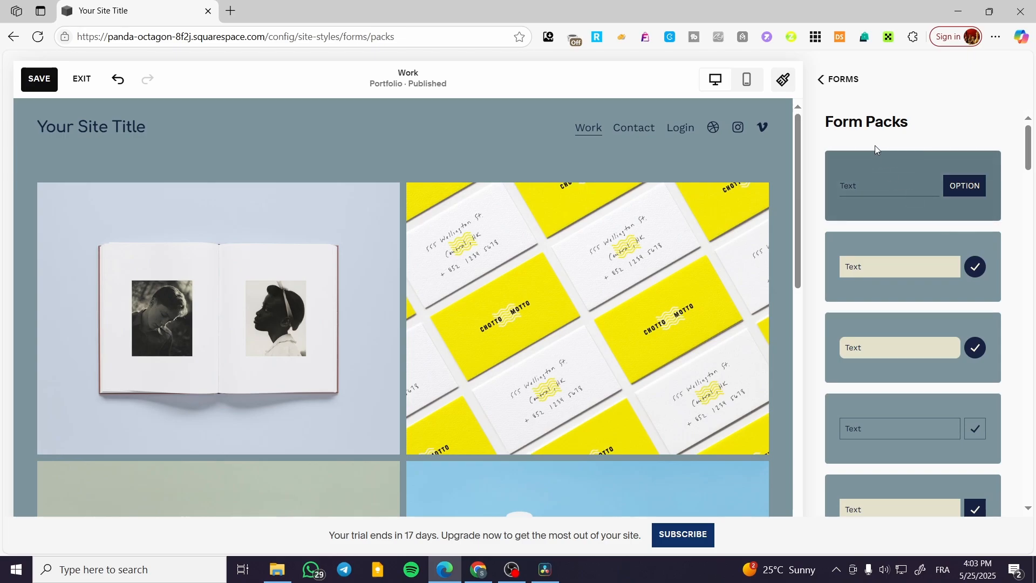
{"action": "scroll", "coordinate": [867, 151], "scroll_direction": "down", "scroll_amount": 5}
{"action": "scroll", "coordinate": [863, 152], "scroll_direction": "down", "scroll_amount": 5}
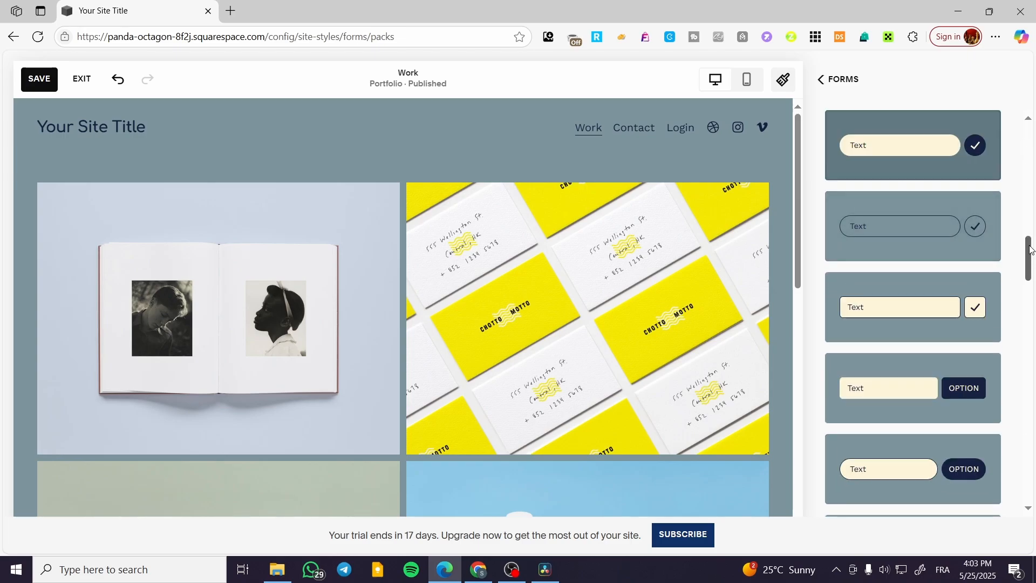
{"action": "left_click_drag", "start_coordinate": [1031, 250], "coordinate": [1032, 105]}
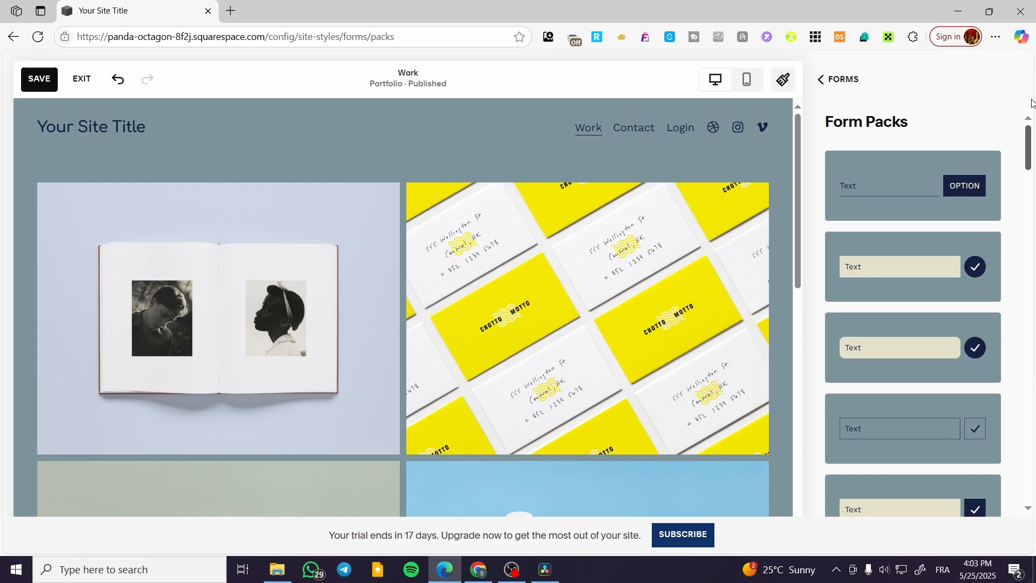
{"action": "left_click", "coordinate": [833, 79]}
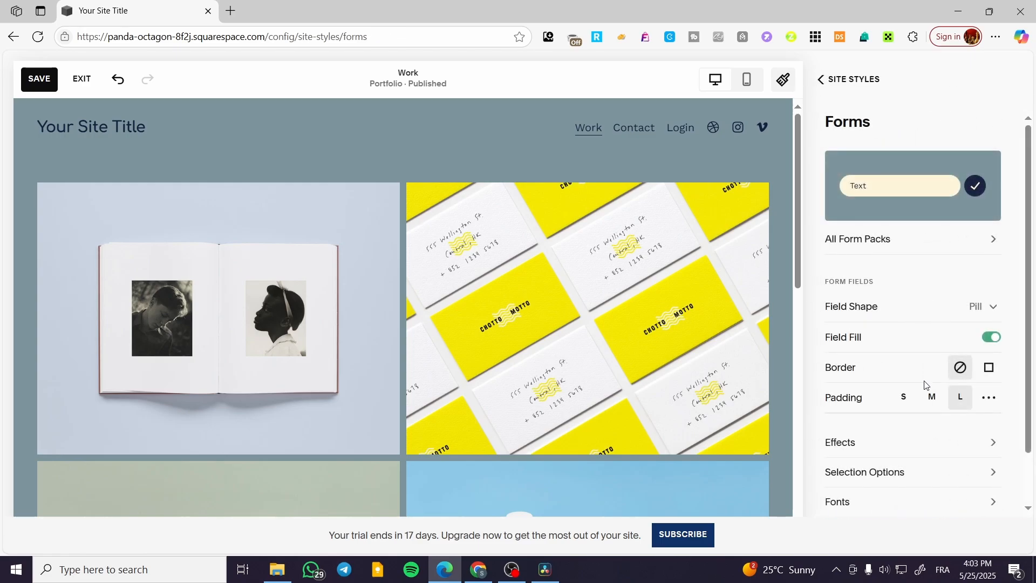
Set the form field padding to S, close the site styles and save the changes on exiting the editor
{"action": "left_click", "coordinate": [908, 398]}
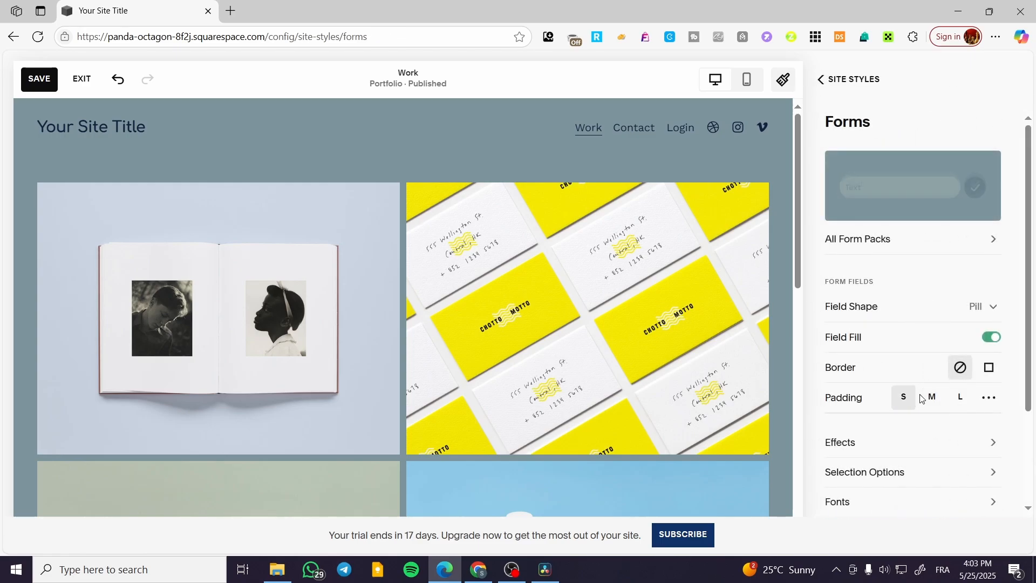
{"action": "left_click", "coordinate": [849, 79]}
{"action": "left_click", "coordinate": [825, 80]}
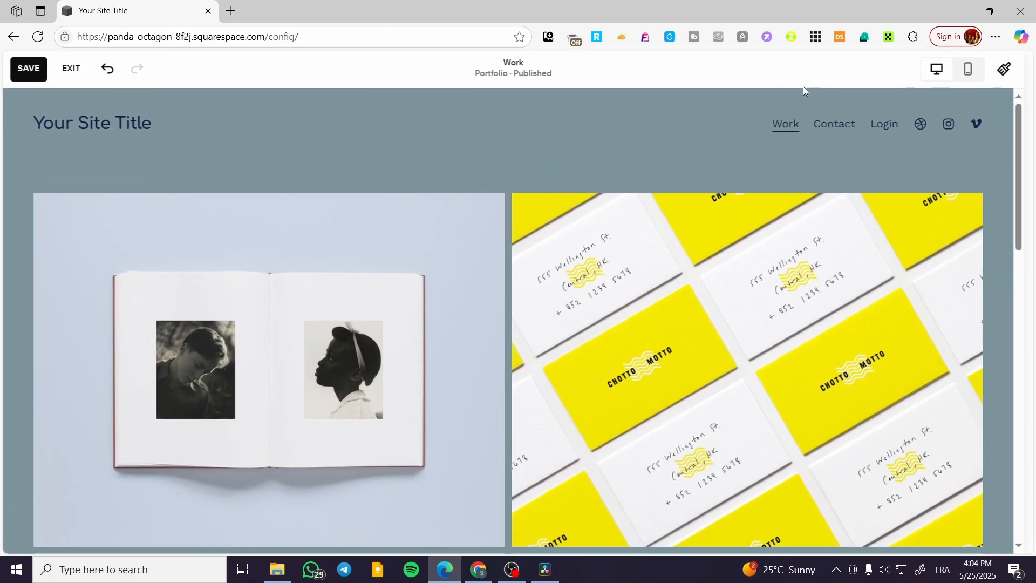
{"action": "left_click", "coordinate": [82, 69]}
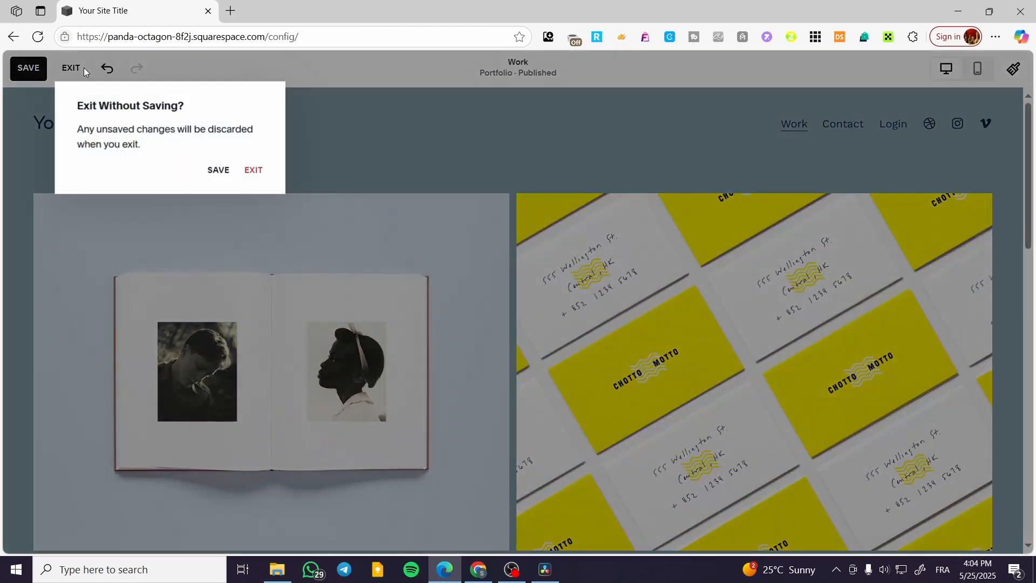
{"action": "left_click", "coordinate": [218, 170]}
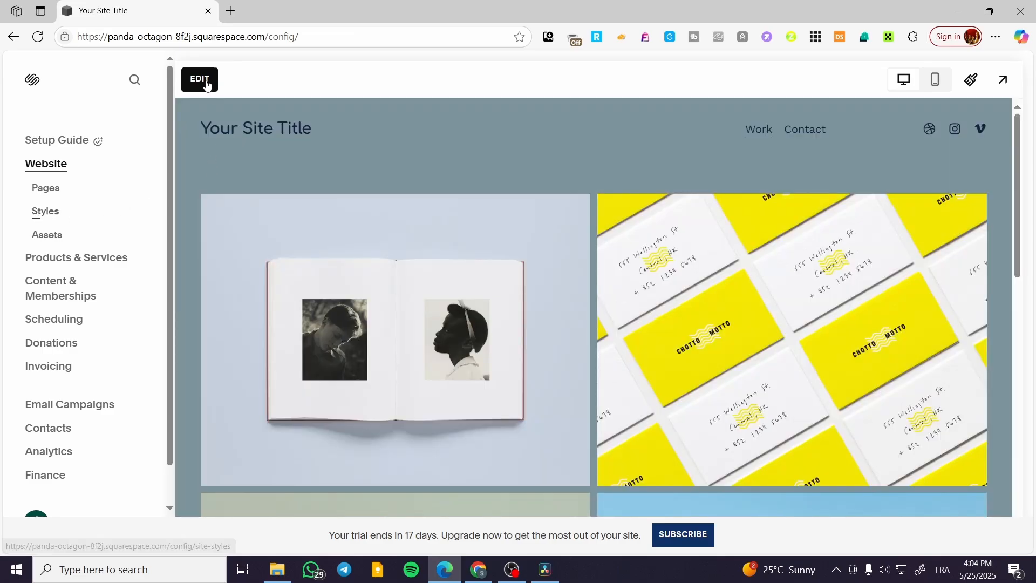
Reopen the Work page for editing and examine the editing options of its header, portfolio section and footer
{"action": "left_click", "coordinate": [206, 81]}
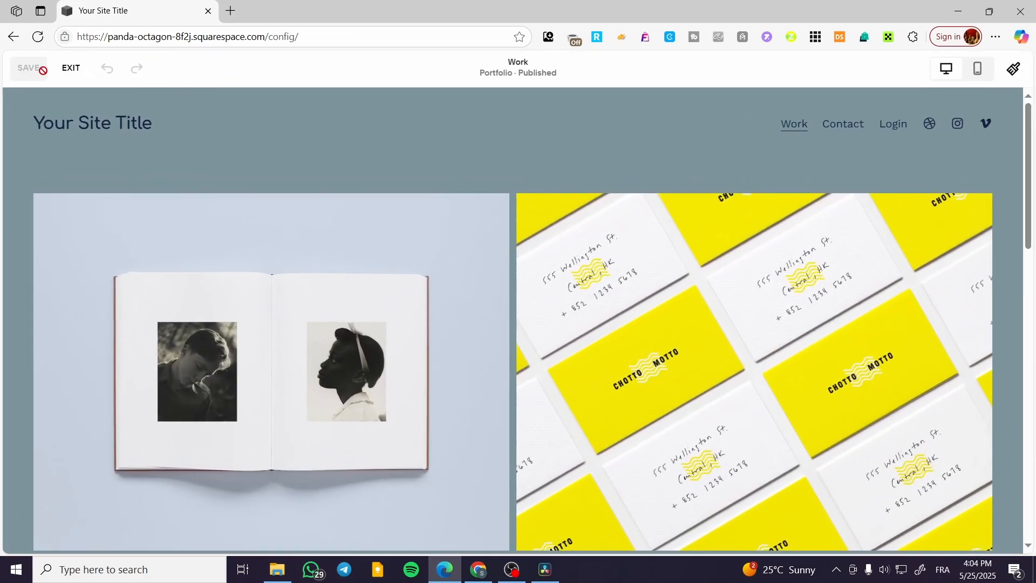
{"action": "left_click", "coordinate": [71, 68]}
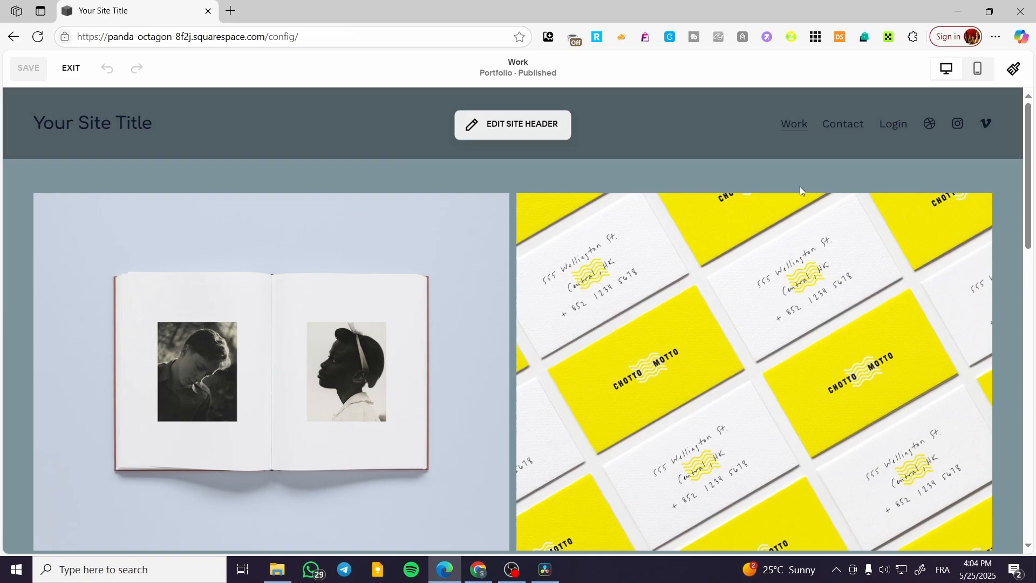
{"action": "mouse_move", "coordinate": [1002, 183]}
{"action": "mouse_move", "coordinate": [1030, 131]}
{"action": "left_mouse_down"}
{"action": "mouse_move", "coordinate": [1030, 188]}
{"action": "mouse_move", "coordinate": [1030, 133]}
{"action": "left_mouse_up"}
{"action": "mouse_move", "coordinate": [823, 189]}
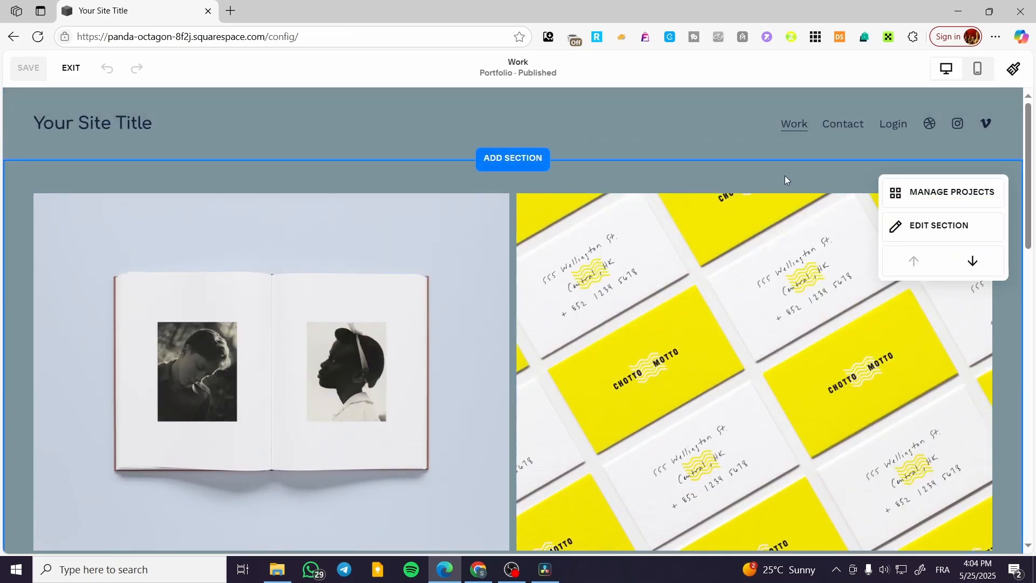
{"action": "left_click_drag", "start_coordinate": [1030, 199], "coordinate": [1032, 490]}
{"action": "mouse_move", "coordinate": [540, 412]}
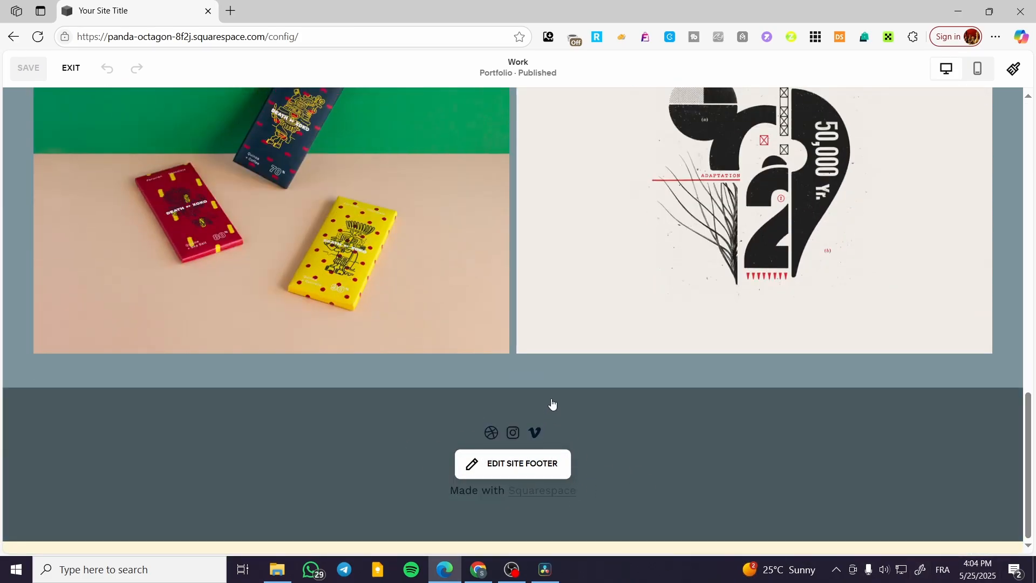
{"action": "mouse_move", "coordinate": [550, 387]}
{"action": "mouse_move", "coordinate": [514, 446]}
{"action": "left_click_drag", "start_coordinate": [1026, 445], "coordinate": [1025, 127]}
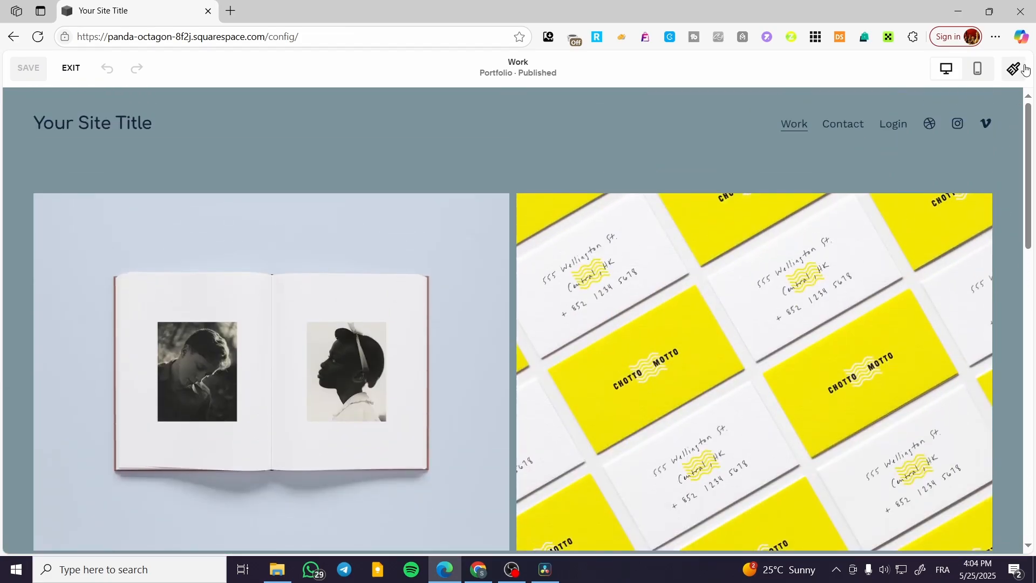
Open the site header for editing, view its navigation links and show the site's pages
{"action": "mouse_move", "coordinate": [525, 156]}
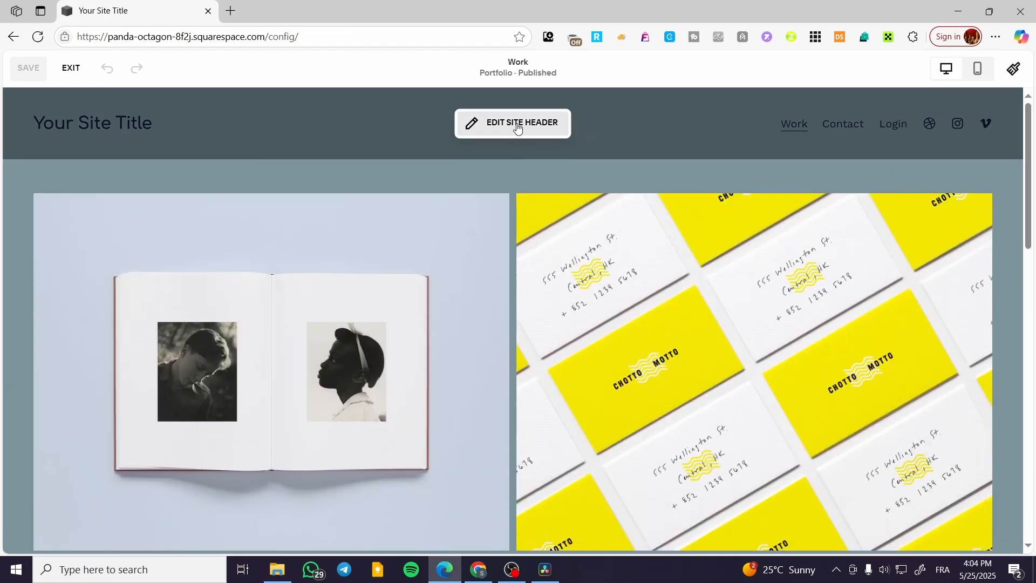
{"action": "left_click", "coordinate": [518, 126]}
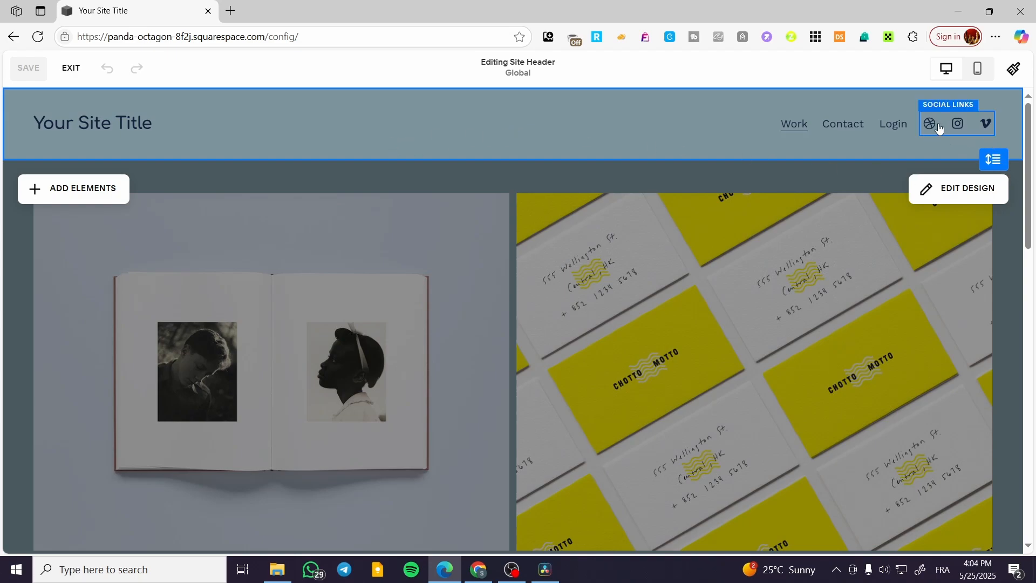
{"action": "left_click", "coordinate": [791, 134]}
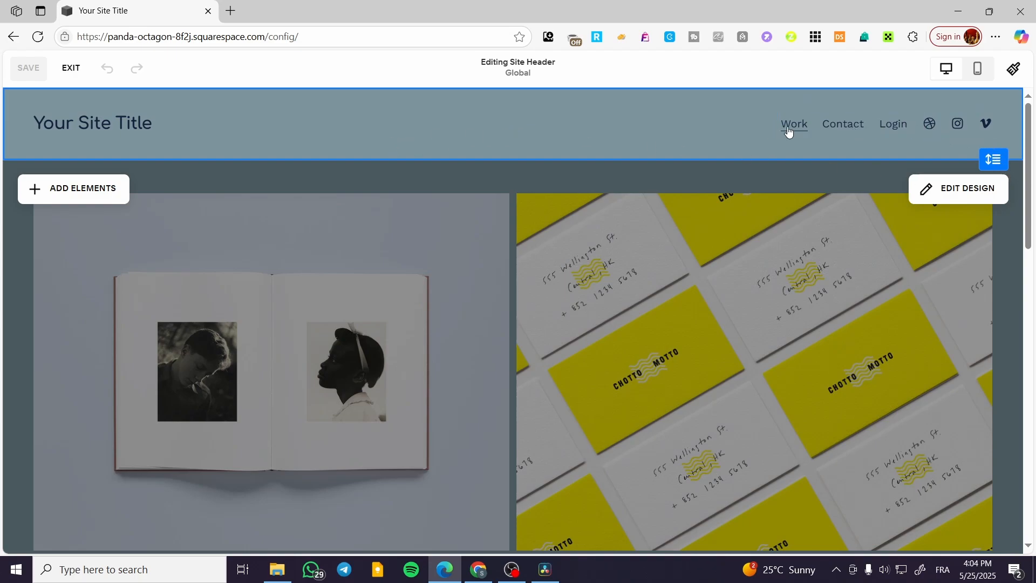
{"action": "left_click", "coordinate": [889, 125]}
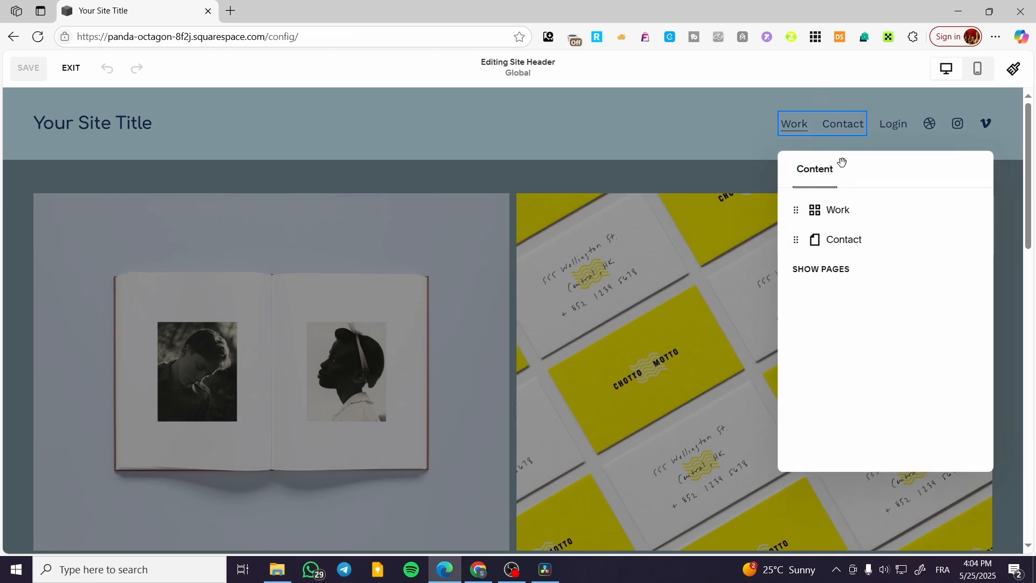
{"action": "left_click", "coordinate": [846, 274]}
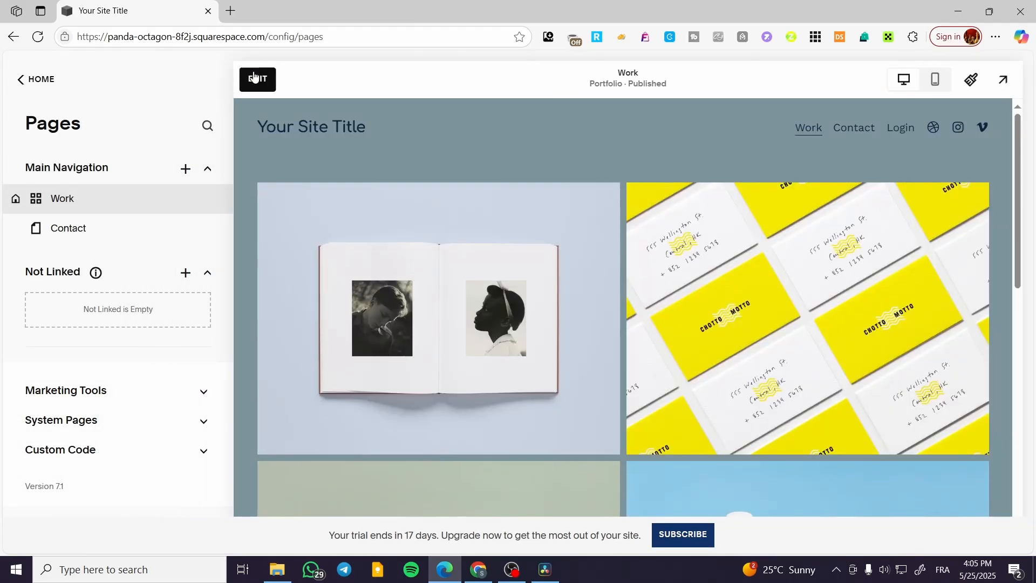
Return to editing the site header, check the Login element and open the social links for editing
{"action": "left_click", "coordinate": [255, 79]}
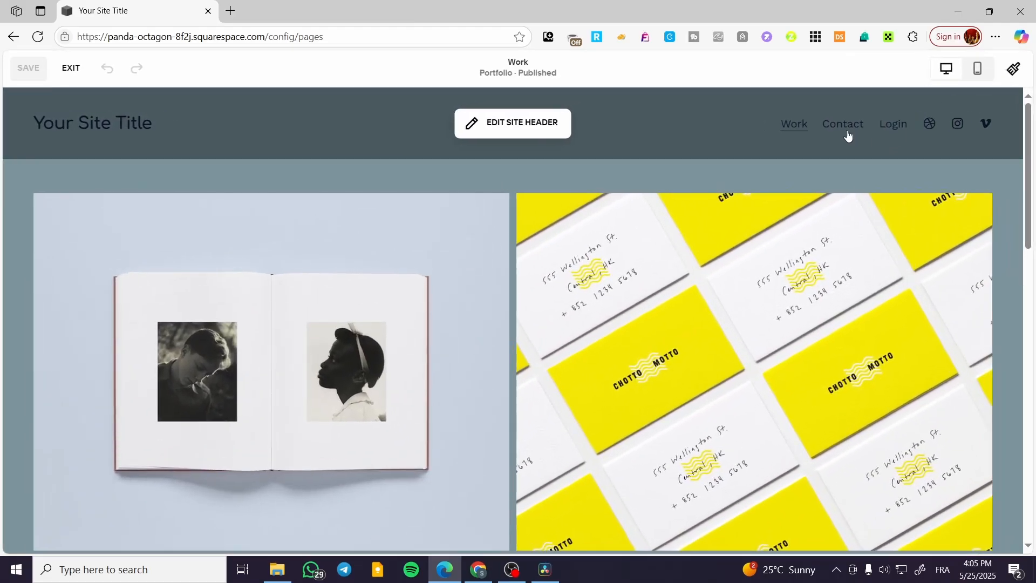
{"action": "left_click", "coordinate": [521, 128]}
{"action": "left_click", "coordinate": [894, 124]}
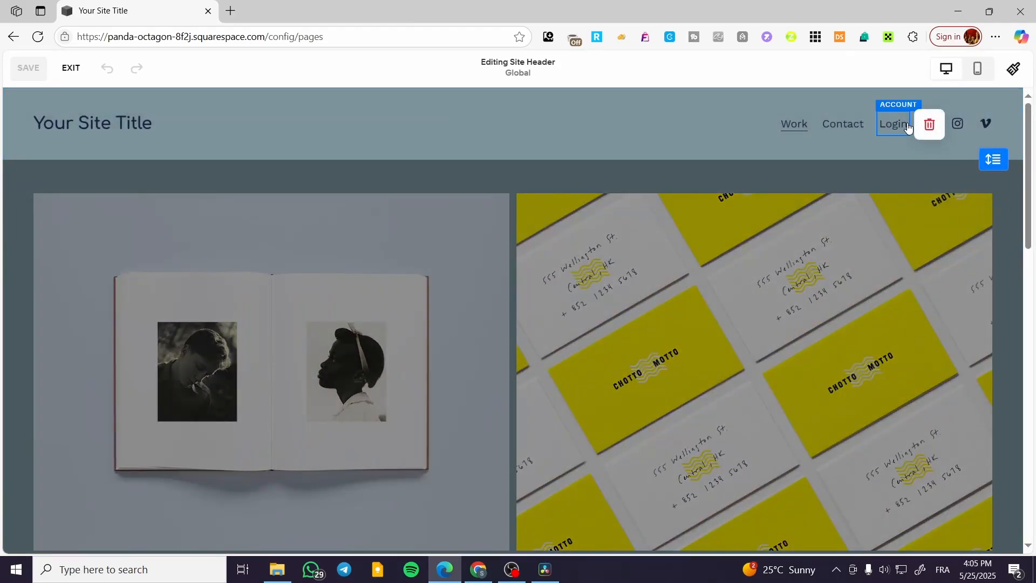
{"action": "left_click", "coordinate": [939, 134]}
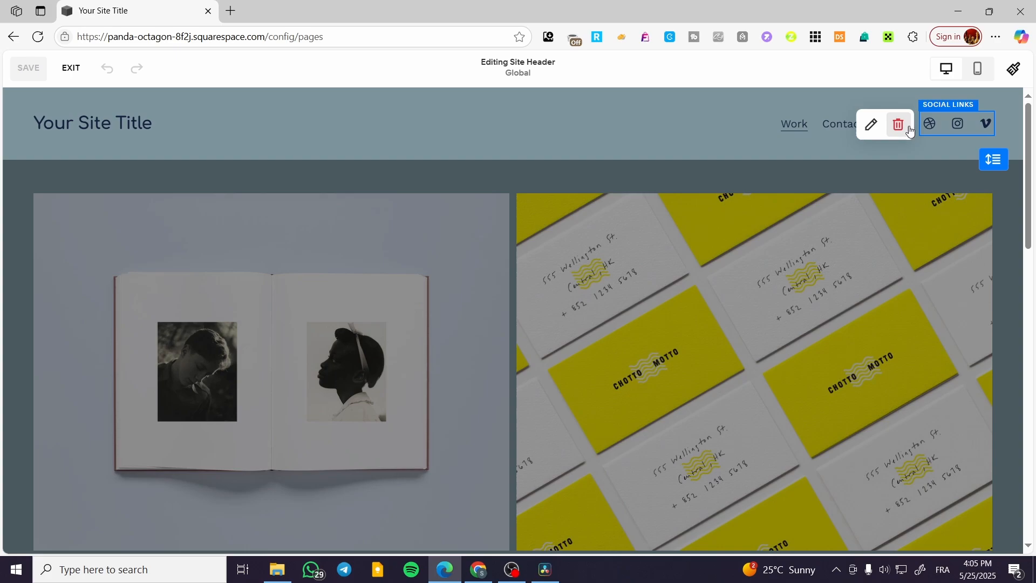
{"action": "left_click", "coordinate": [872, 125]}
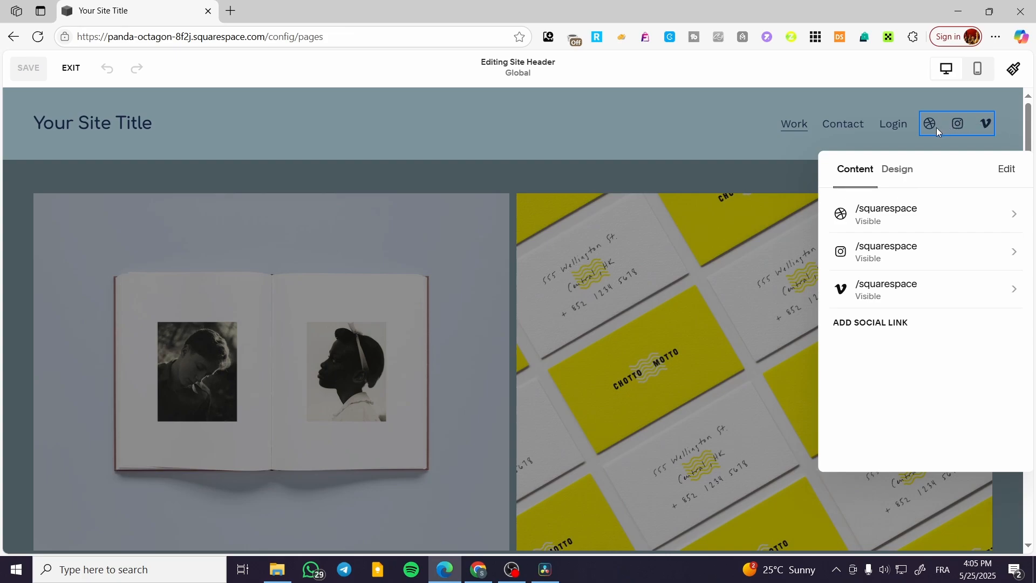
Try larger social icon sizes such as 26px in the header, then restore the size to 20px
{"action": "left_click", "coordinate": [904, 173]}
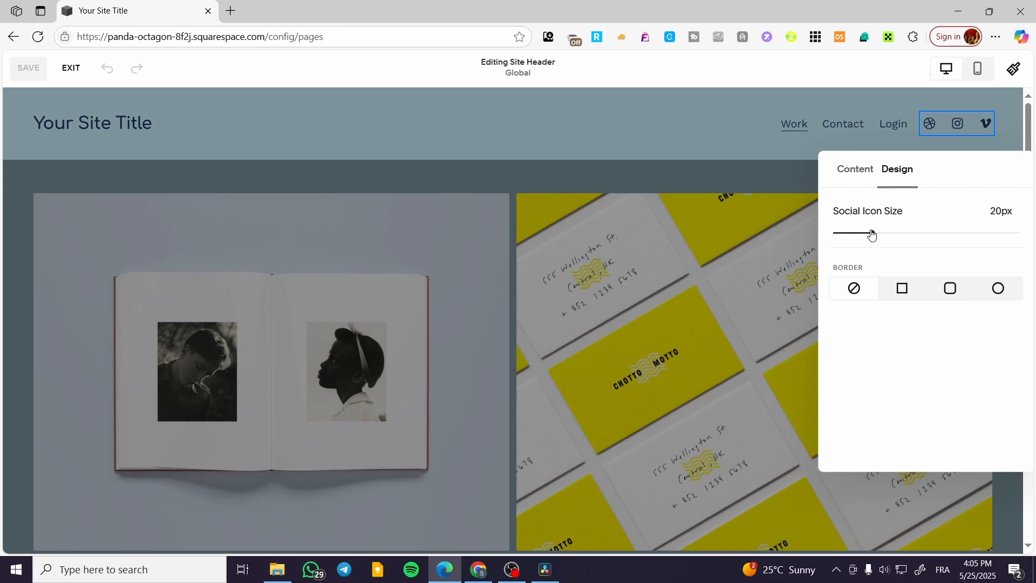
{"action": "left_click", "coordinate": [914, 231]}
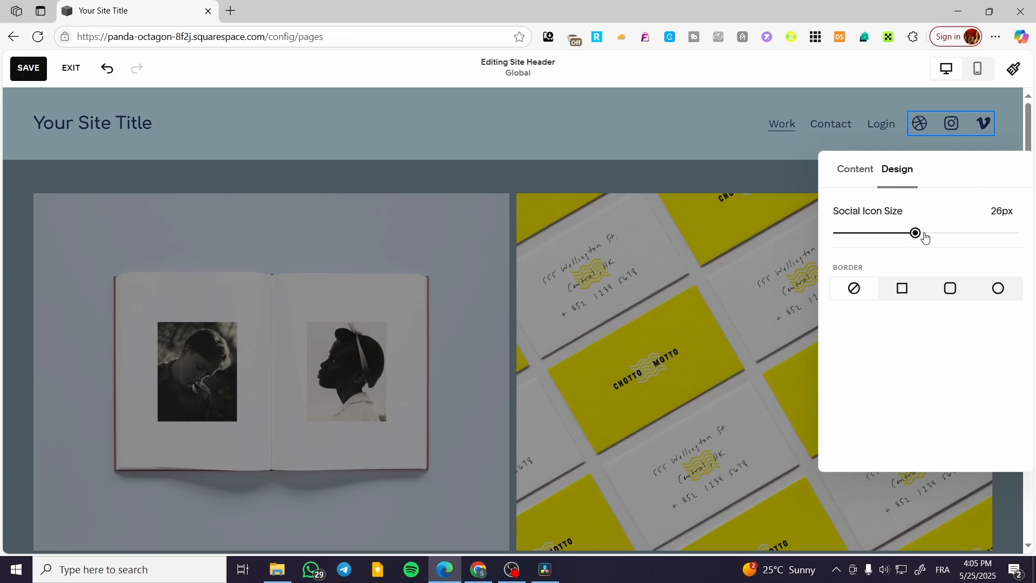
{"action": "left_click_drag", "start_coordinate": [917, 233], "coordinate": [1014, 225]}
{"action": "left_click_drag", "start_coordinate": [944, 225], "coordinate": [872, 225]}
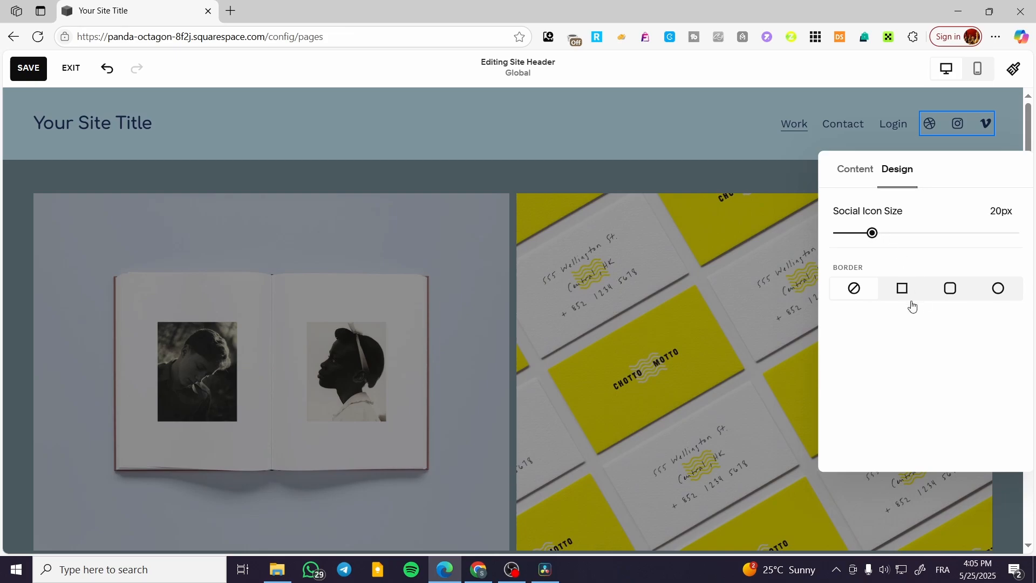
Try rounded-square and circle borders on the header's social icons, then set them back to no border
{"action": "left_click", "coordinate": [951, 292]}
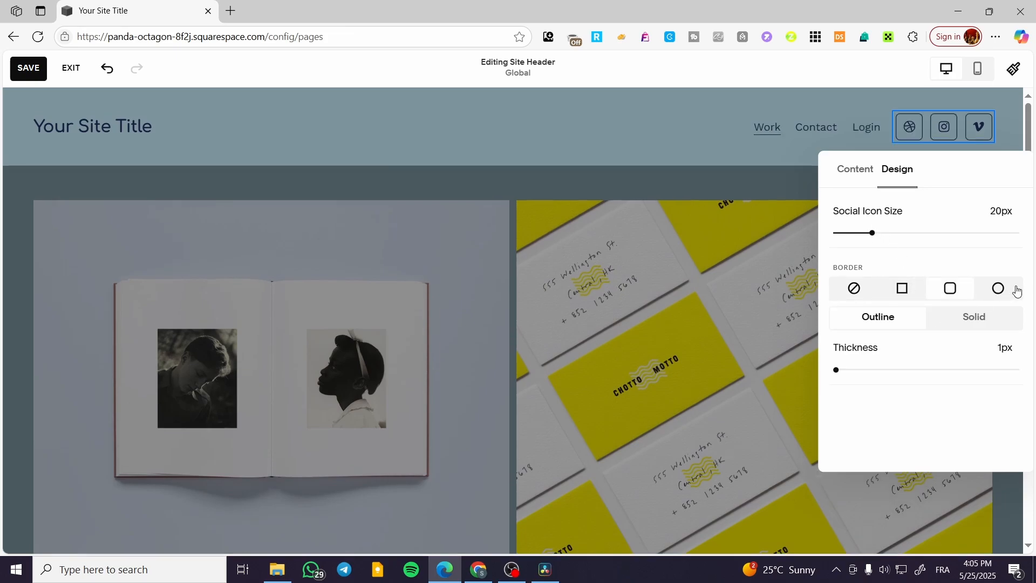
{"action": "left_click", "coordinate": [999, 292]}
{"action": "left_click", "coordinate": [865, 295]}
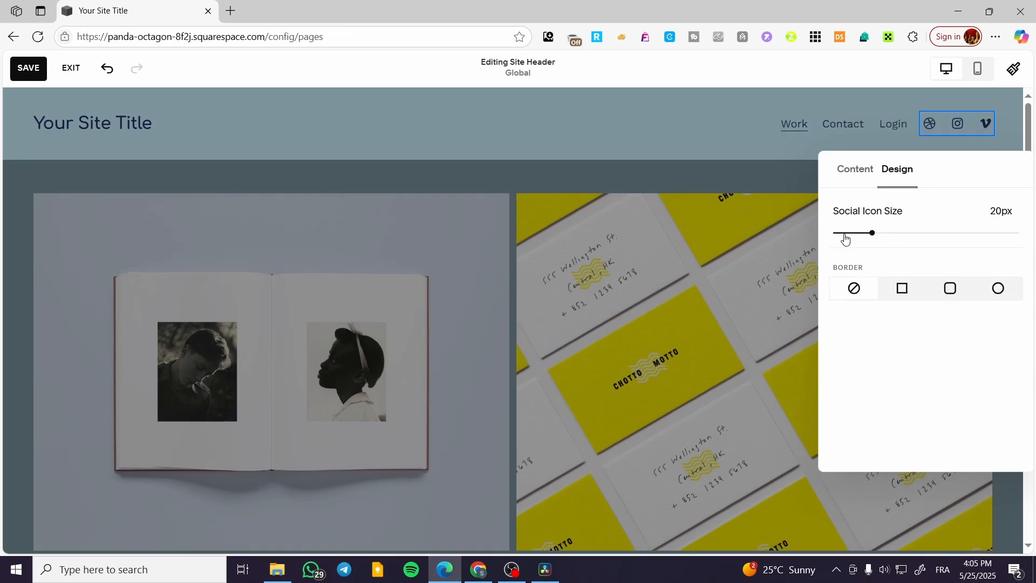
{"action": "left_click", "coordinate": [710, 139]}
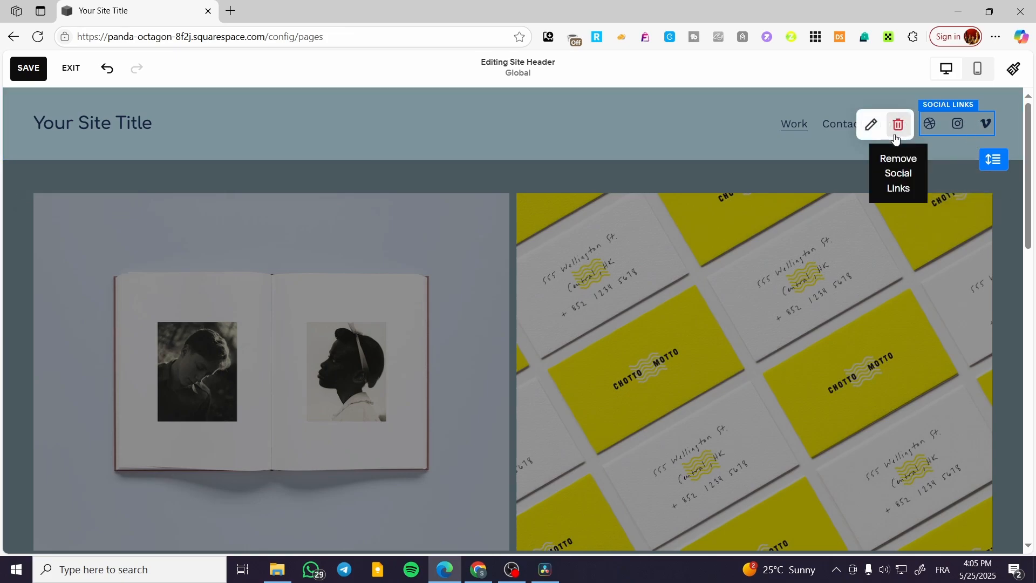
Open the header's site title and logo settings, look through the title and logo image options, and close them
{"action": "left_click", "coordinate": [139, 119]}
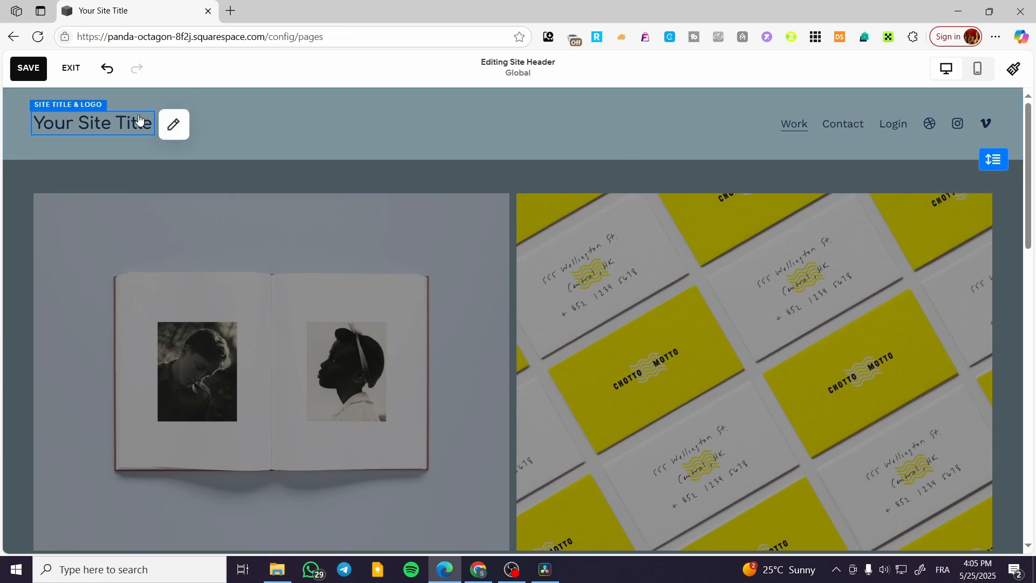
{"action": "left_click", "coordinate": [168, 126]}
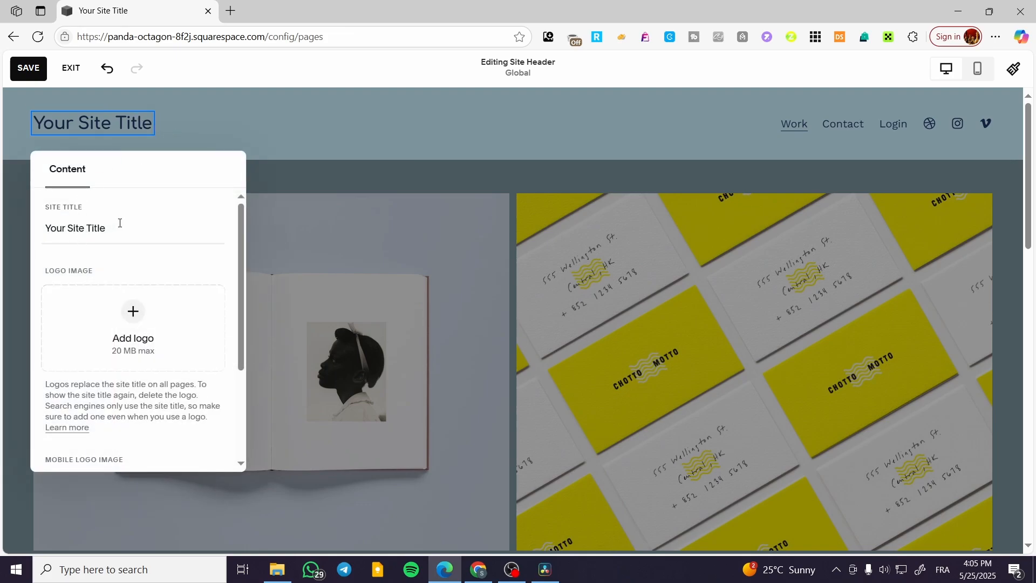
{"action": "scroll", "coordinate": [148, 284], "scroll_direction": "down", "scroll_amount": 3}
{"action": "scroll", "coordinate": [144, 253], "scroll_direction": "up", "scroll_amount": 3}
{"action": "left_click", "coordinate": [263, 113]}
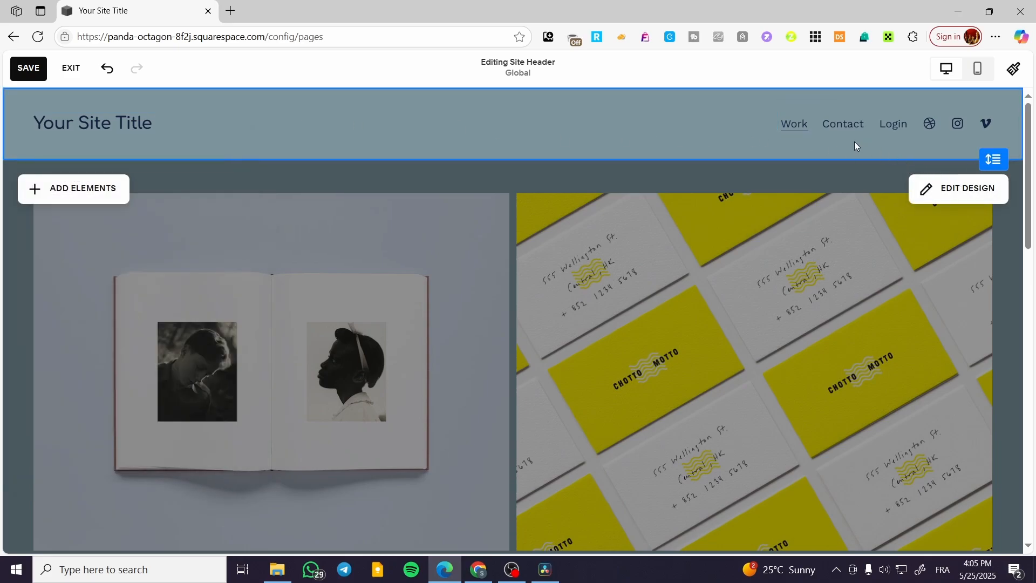
Try switching the header's Button, Social Links, Cart and Account elements, restoring each one to its original state
{"action": "left_click", "coordinate": [86, 185]}
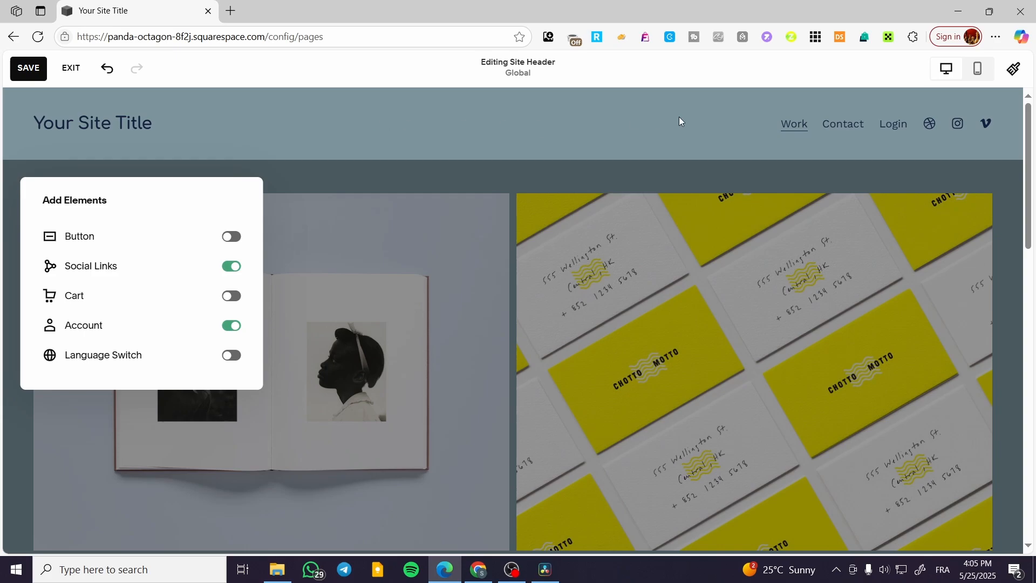
{"action": "left_click", "coordinate": [232, 238]}
{"action": "left_click", "coordinate": [232, 239]}
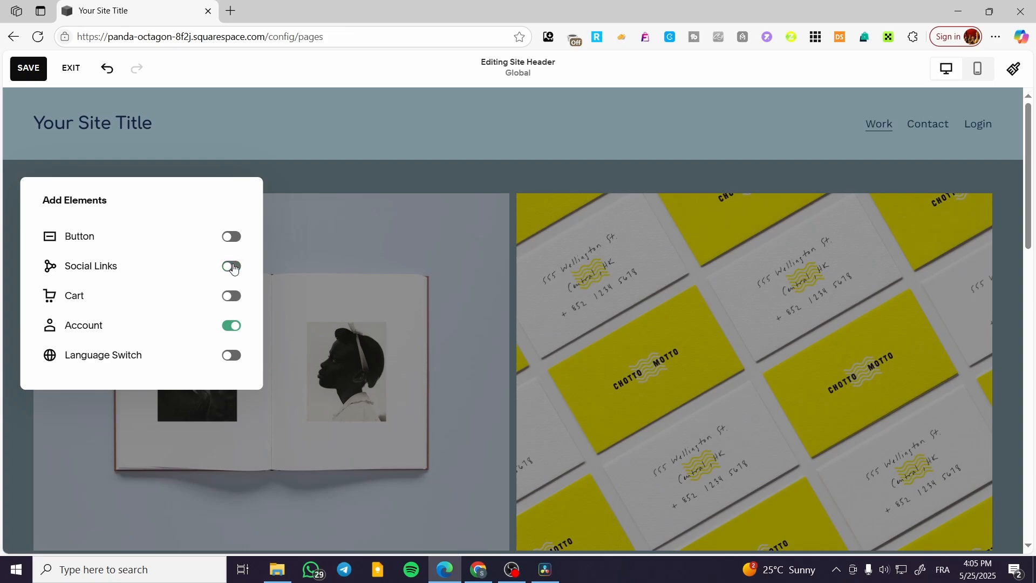
{"action": "left_click", "coordinate": [231, 297]}
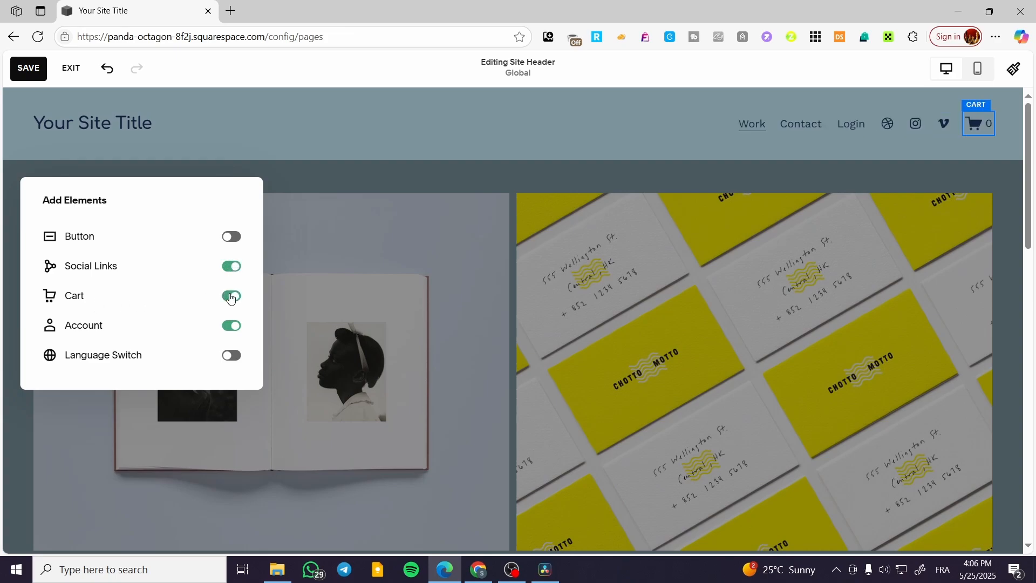
{"action": "left_click", "coordinate": [231, 297]}
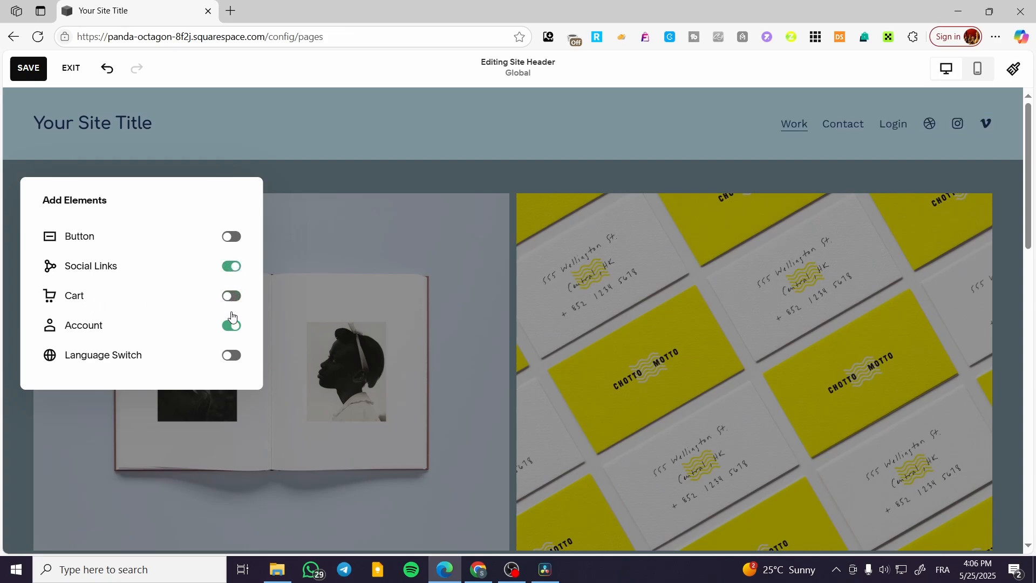
{"action": "left_click", "coordinate": [231, 327]}
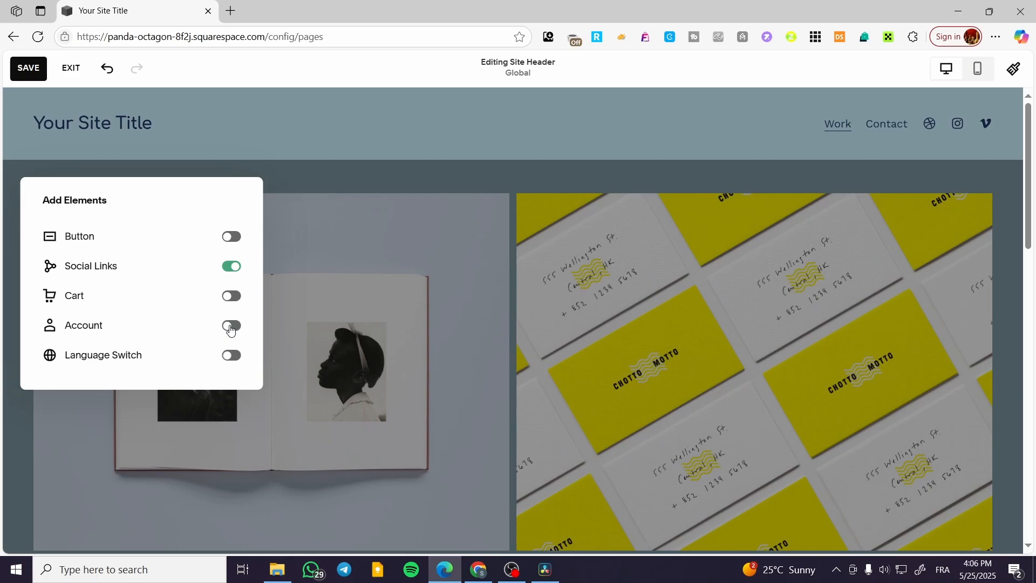
{"action": "left_click", "coordinate": [231, 327]}
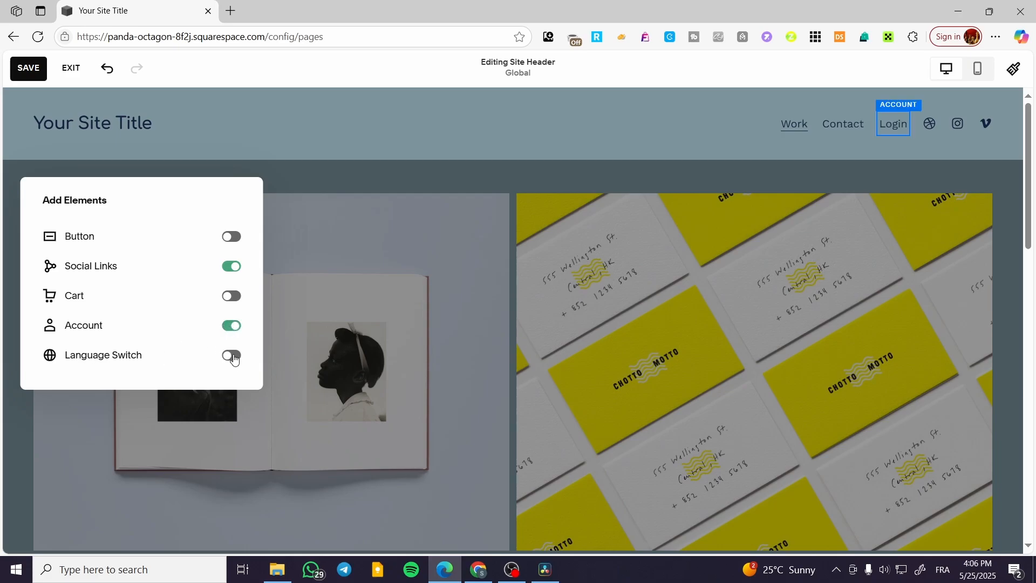
Try to enable the Language Switch element in the header, then dismiss the multilingual site dialog and the element list
{"action": "left_click", "coordinate": [233, 357]}
{"action": "left_click", "coordinate": [233, 354]}
{"action": "left_click", "coordinate": [237, 356]}
{"action": "left_click", "coordinate": [237, 355]}
{"action": "left_click", "coordinate": [233, 356]}
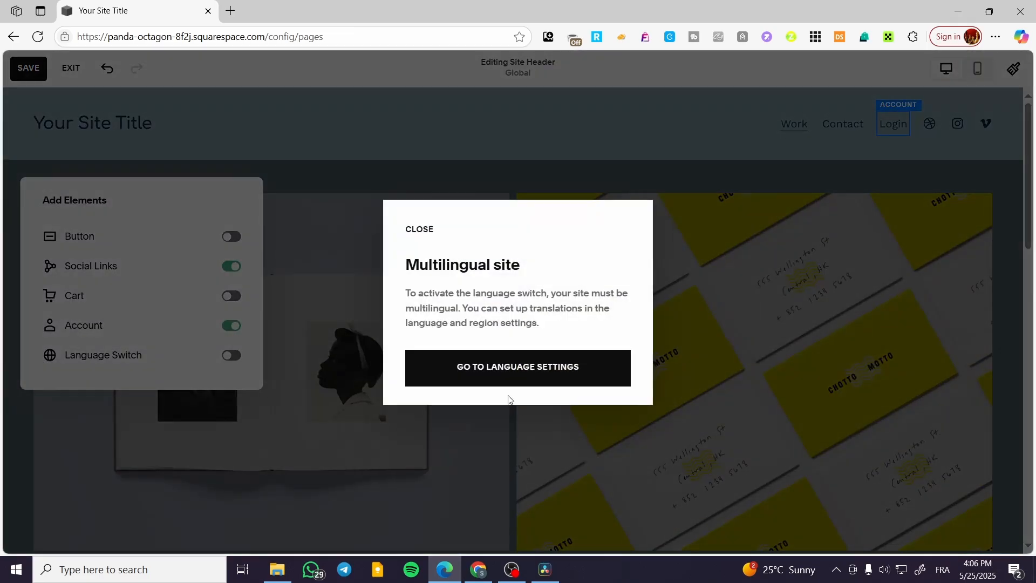
{"action": "left_click", "coordinate": [192, 351]}
{"action": "left_click", "coordinate": [469, 136]}
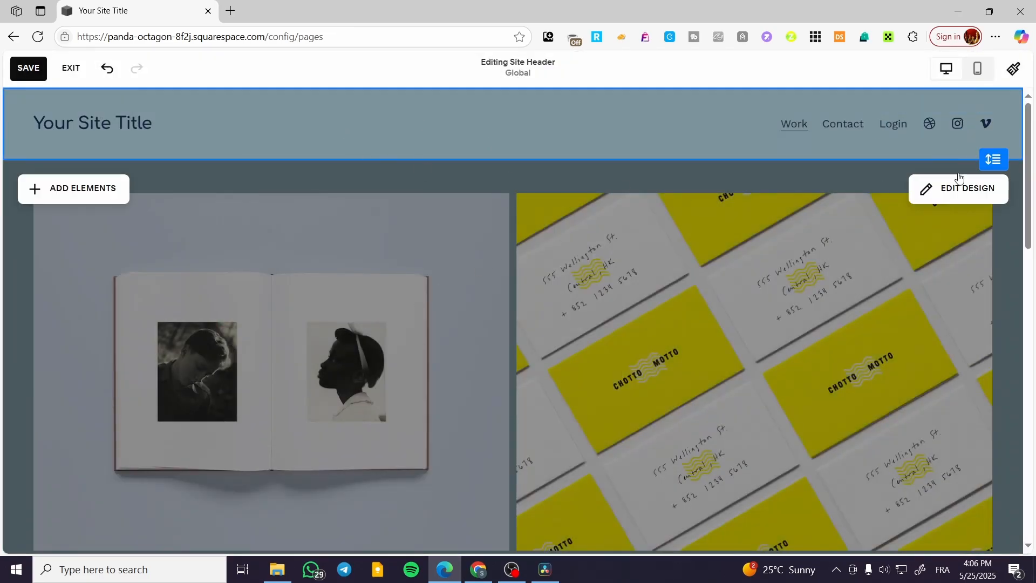
Change the header's design layout to the one with the logo at left, navigation links centred and elements at right
{"action": "left_click", "coordinate": [960, 190]}
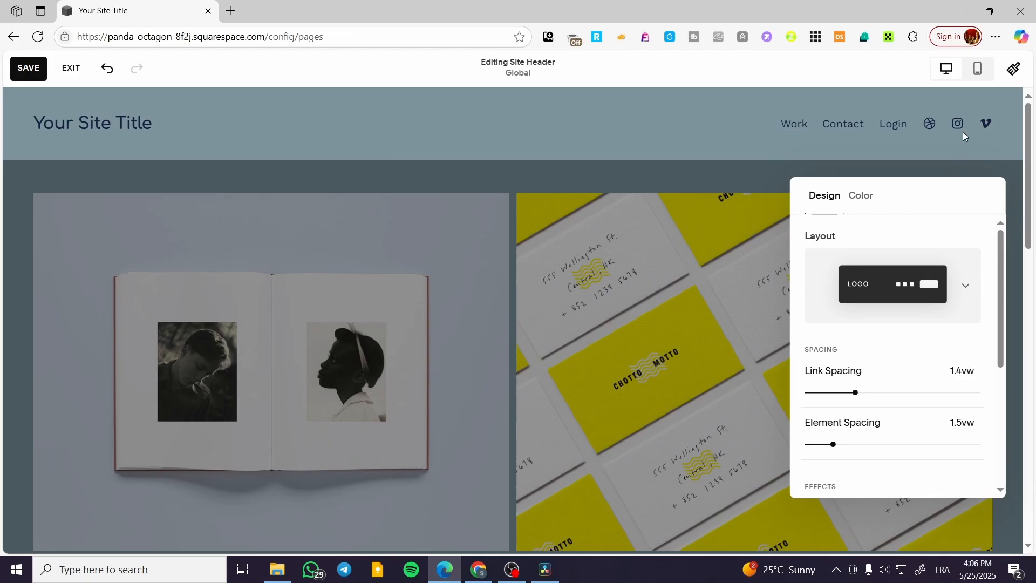
{"action": "left_click", "coordinate": [948, 161]}
{"action": "left_click", "coordinate": [971, 189]}
{"action": "left_click", "coordinate": [963, 289]}
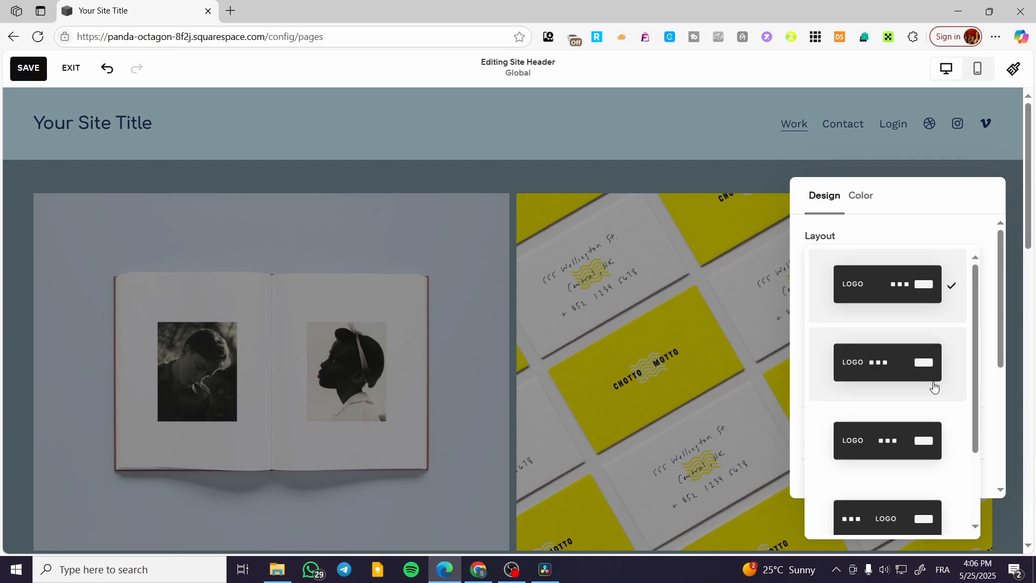
{"action": "left_click", "coordinate": [927, 440]}
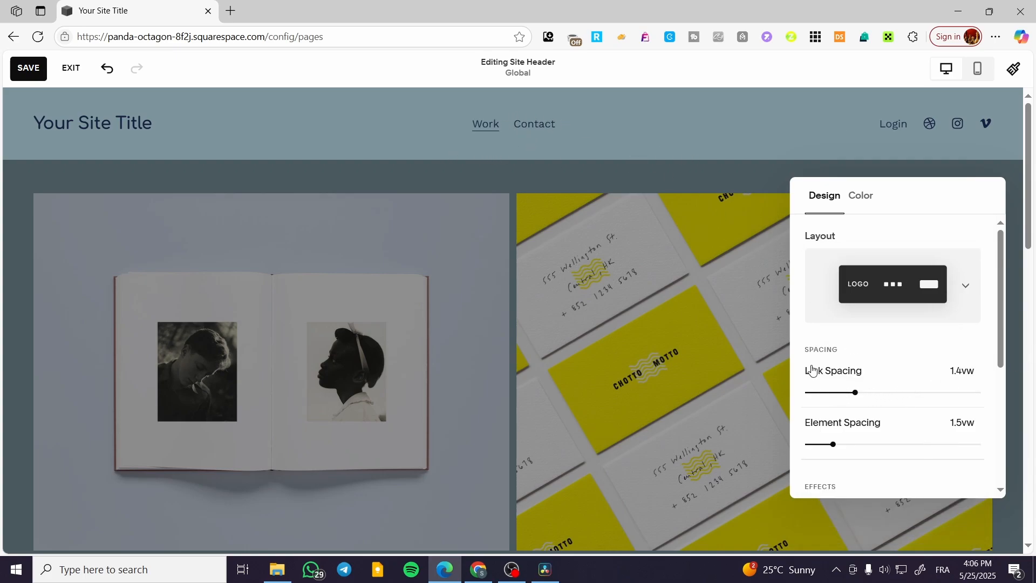
Add a drop shadow to the header, compare the Soft and Strong presets, and keep Soft
{"action": "scroll", "coordinate": [861, 411], "scroll_direction": "down", "scroll_amount": 5}
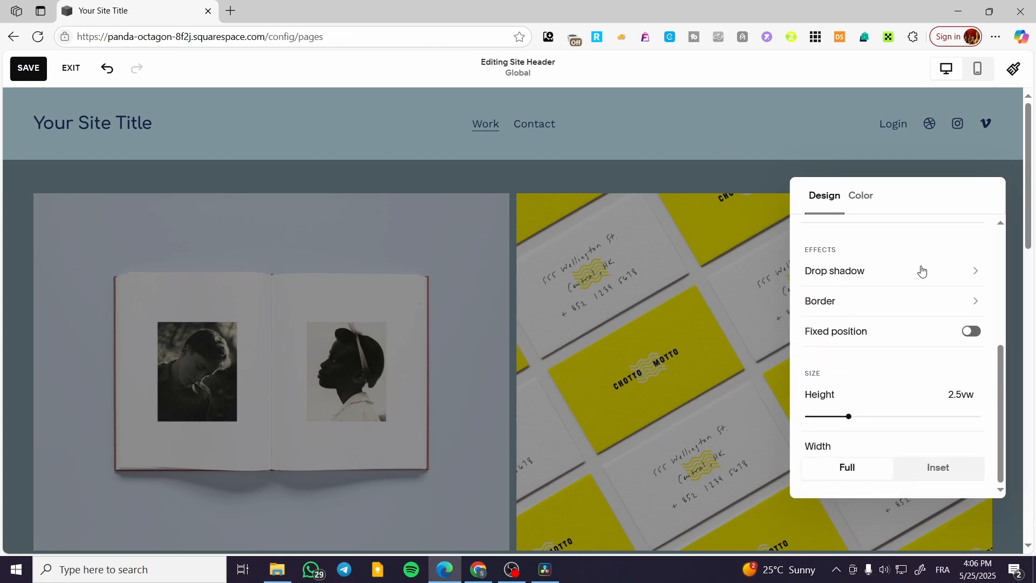
{"action": "left_click", "coordinate": [919, 276]}
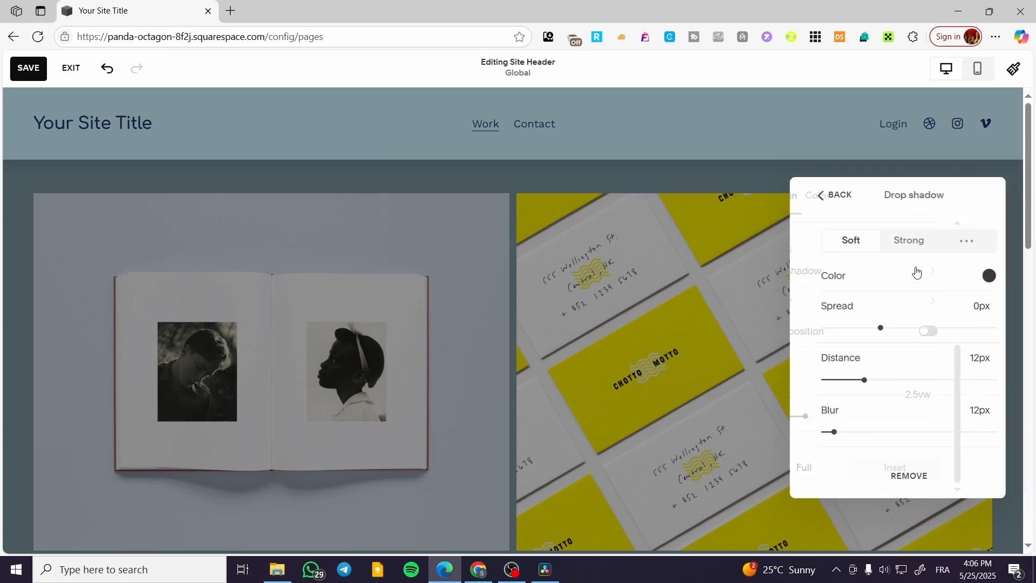
{"action": "left_click", "coordinate": [892, 241]}
{"action": "left_click", "coordinate": [836, 241]}
{"action": "left_click", "coordinate": [880, 239]}
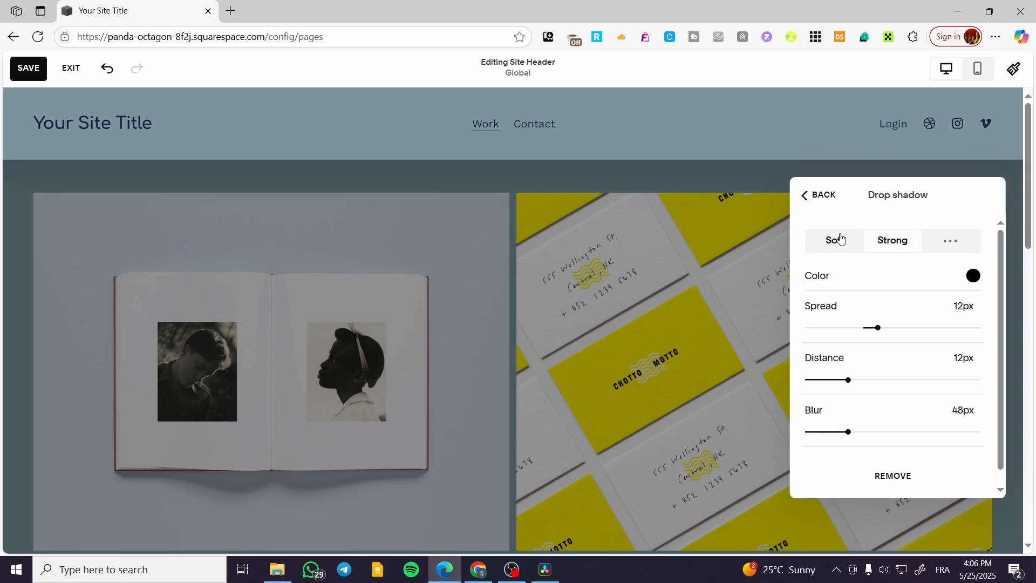
{"action": "left_click", "coordinate": [834, 239]}
{"action": "left_click", "coordinate": [886, 240]}
{"action": "left_click", "coordinate": [837, 236]}
{"action": "left_click", "coordinate": [838, 196]}
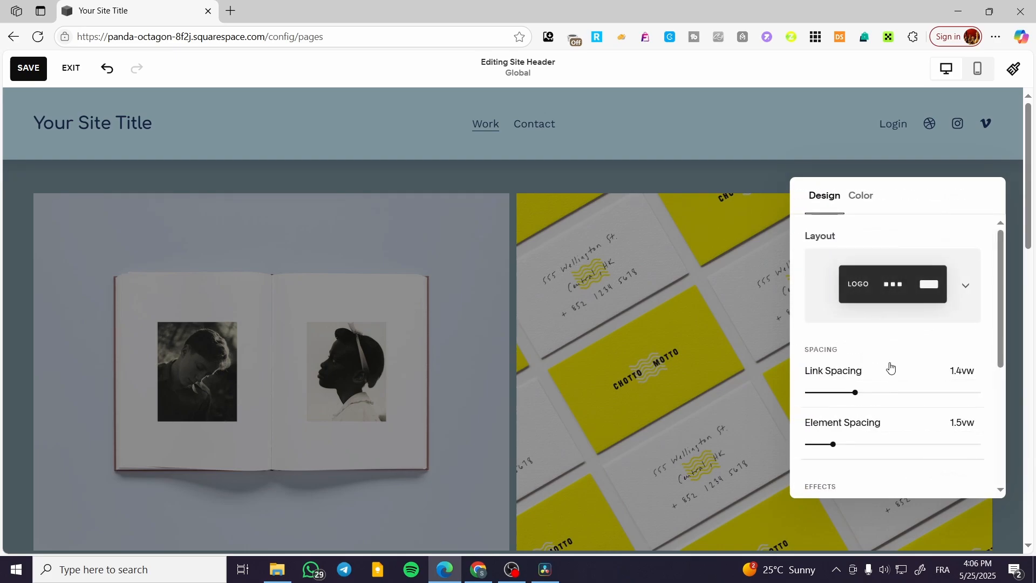
Review the header's spacing and effects options, try a height of 0.1vw, and set the header height to 2.4vw
{"action": "scroll", "coordinate": [896, 377], "scroll_direction": "down", "scroll_amount": 3}
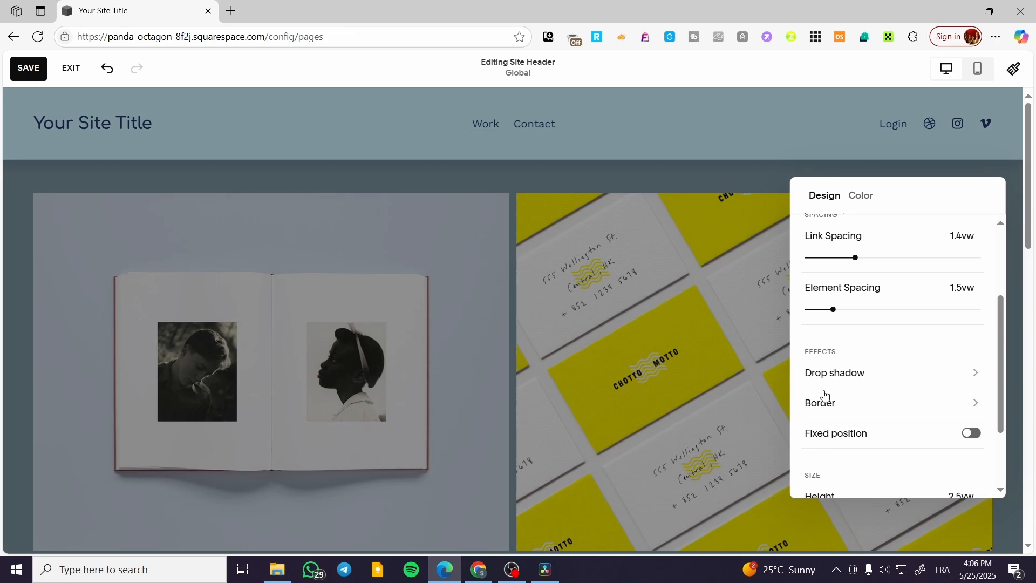
{"action": "scroll", "coordinate": [927, 351], "scroll_direction": "down", "scroll_amount": 2}
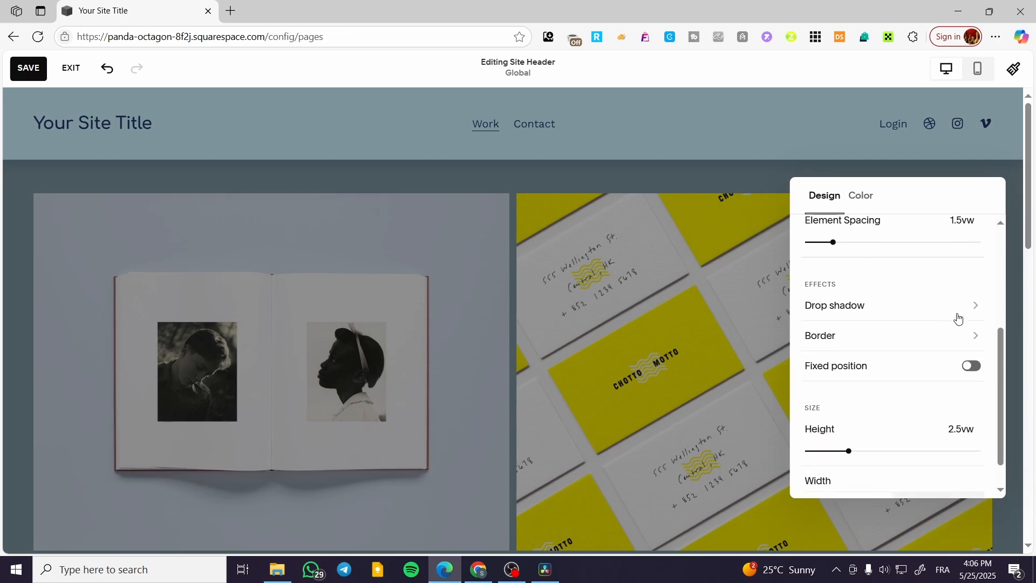
{"action": "scroll", "coordinate": [858, 421], "scroll_direction": "up", "scroll_amount": 5}
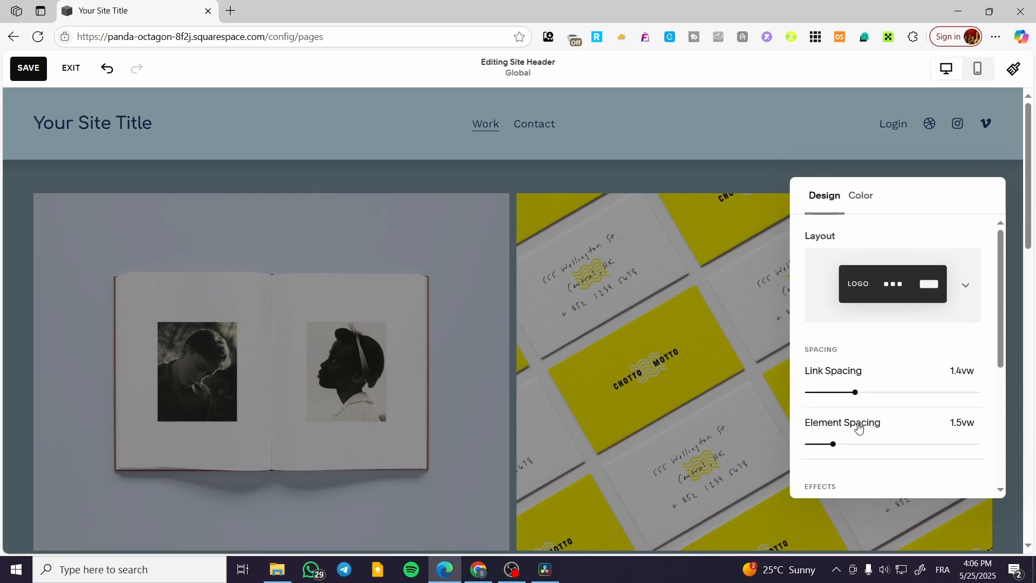
{"action": "scroll", "coordinate": [897, 323], "scroll_direction": "down", "scroll_amount": 7}
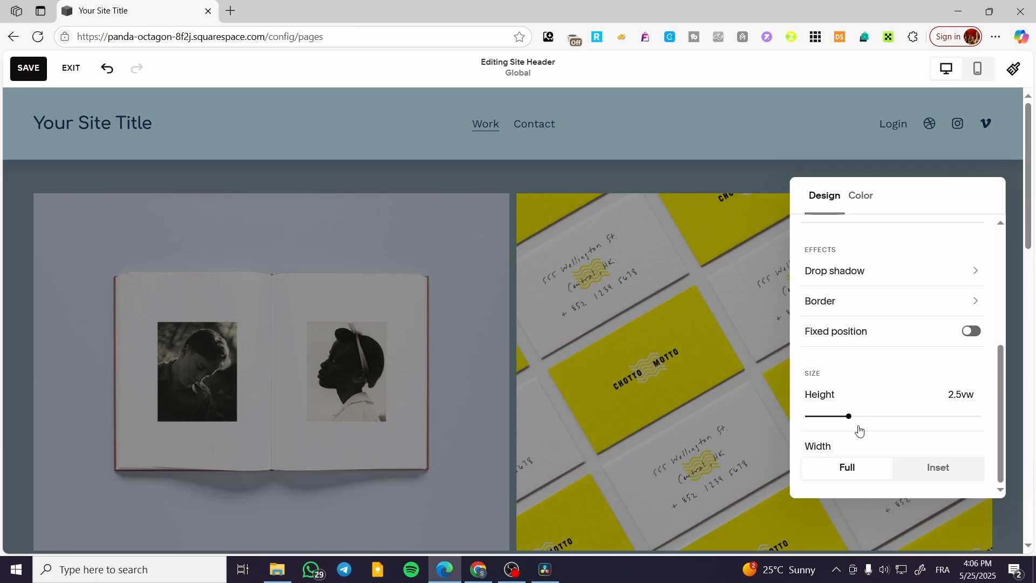
{"action": "left_click_drag", "start_coordinate": [849, 417], "coordinate": [745, 414]}
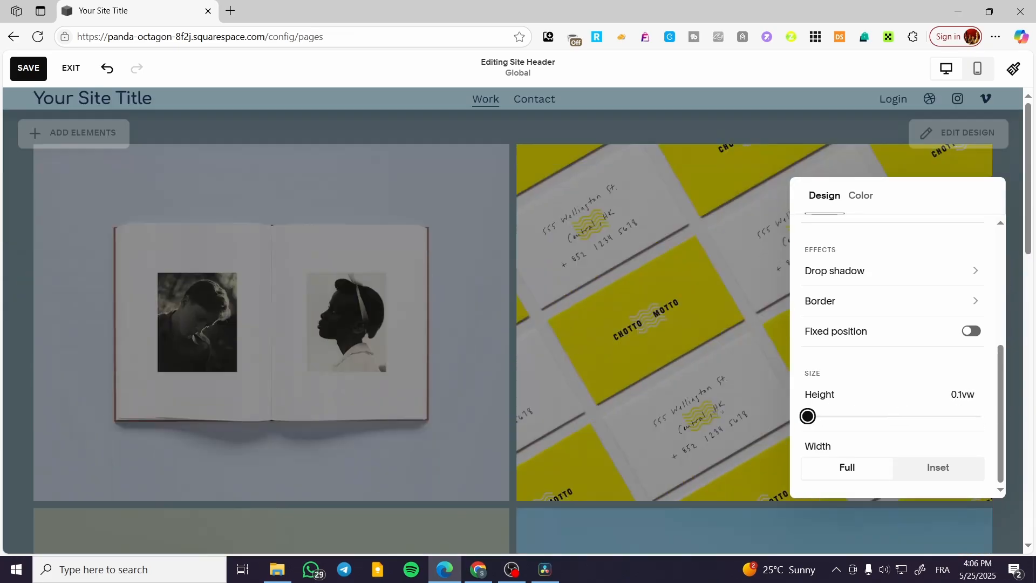
{"action": "left_click_drag", "start_coordinate": [819, 416], "coordinate": [847, 416]}
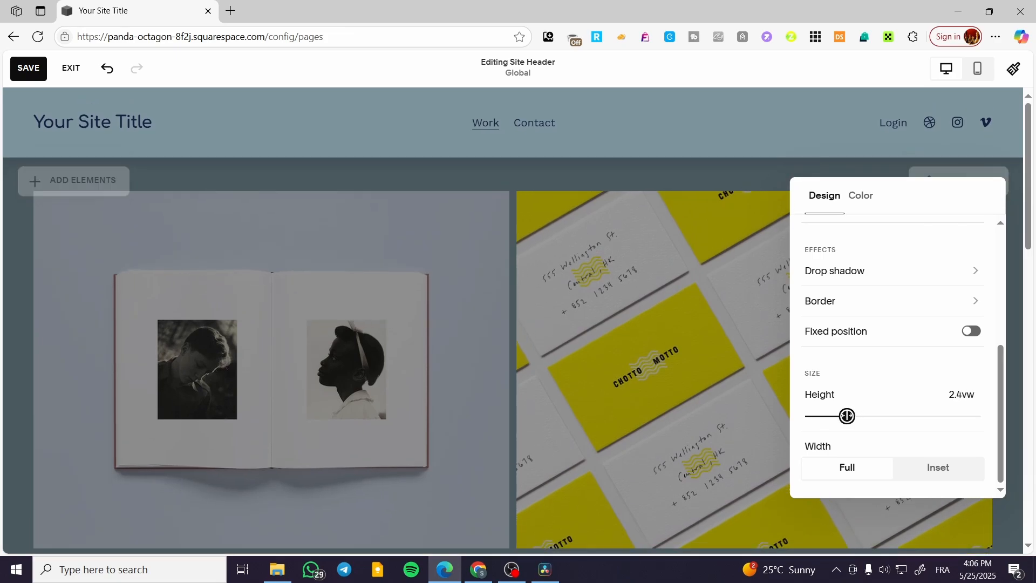
Try the Gradient and Solid colour styles on the header, then set the style back to Adaptive
{"action": "left_click", "coordinate": [870, 199]}
{"action": "left_click", "coordinate": [939, 253]}
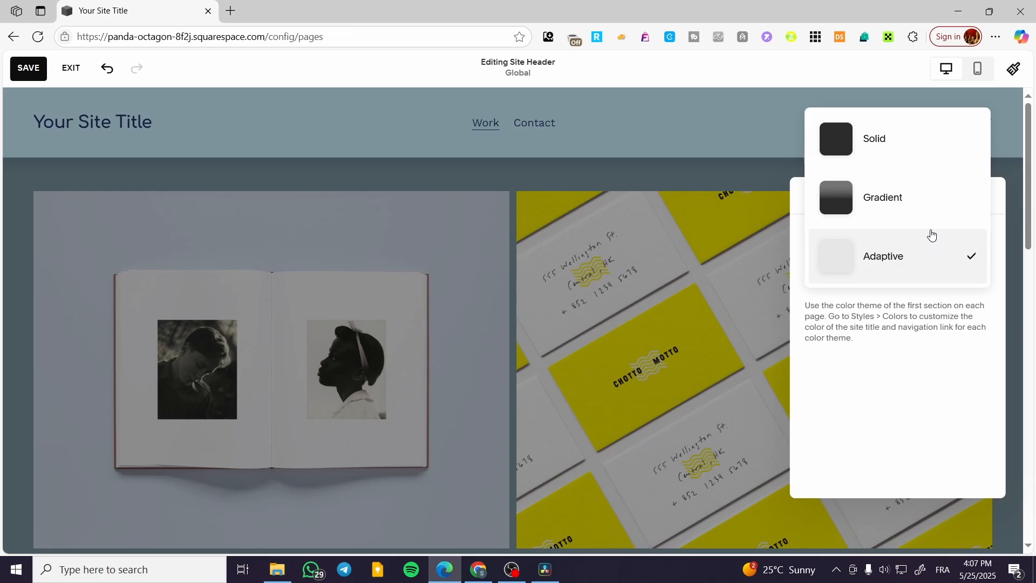
{"action": "left_click", "coordinate": [929, 201]}
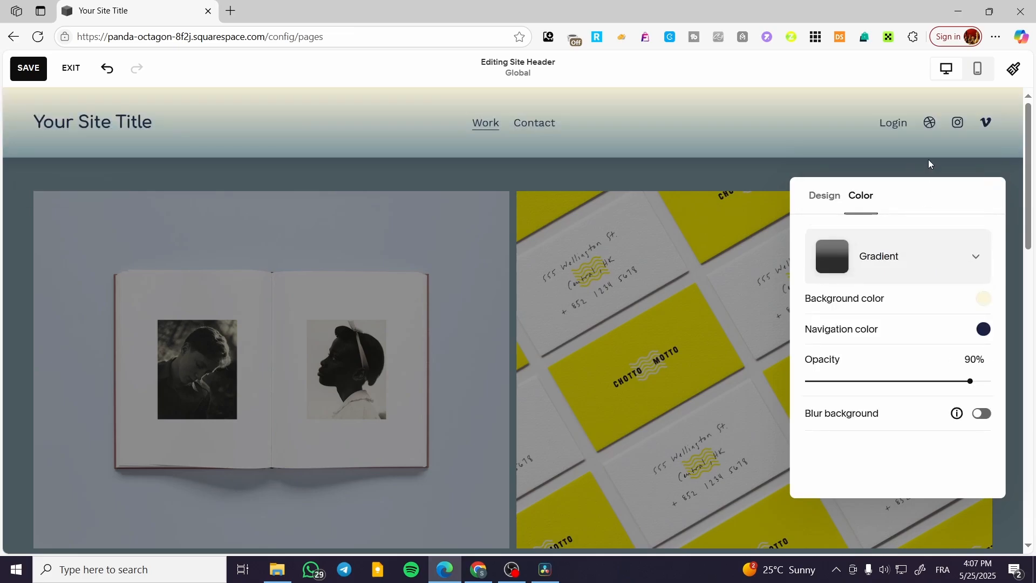
{"action": "left_click", "coordinate": [935, 261]}
{"action": "left_click", "coordinate": [928, 202]}
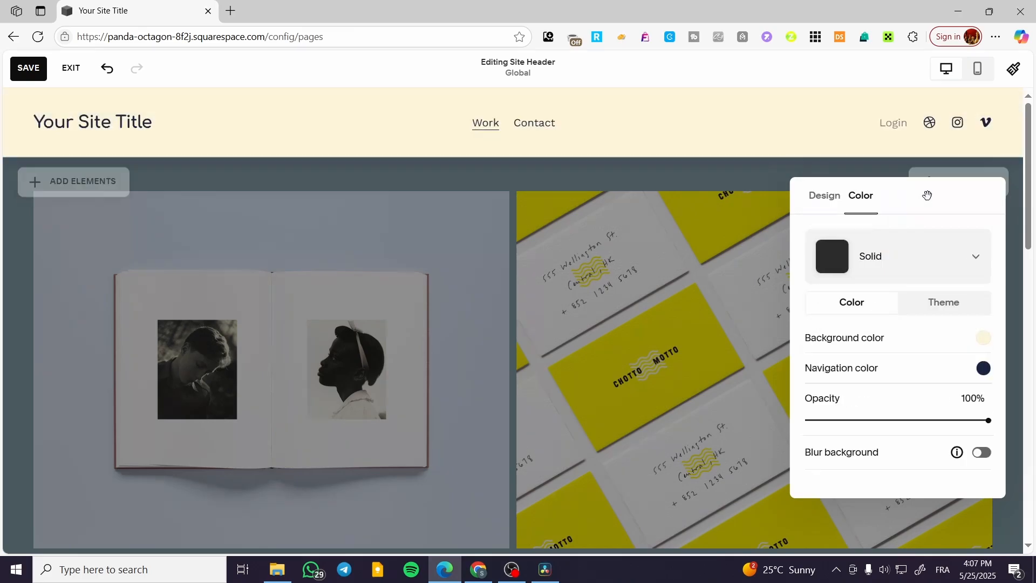
{"action": "left_click", "coordinate": [922, 282]}
{"action": "left_click", "coordinate": [905, 372]}
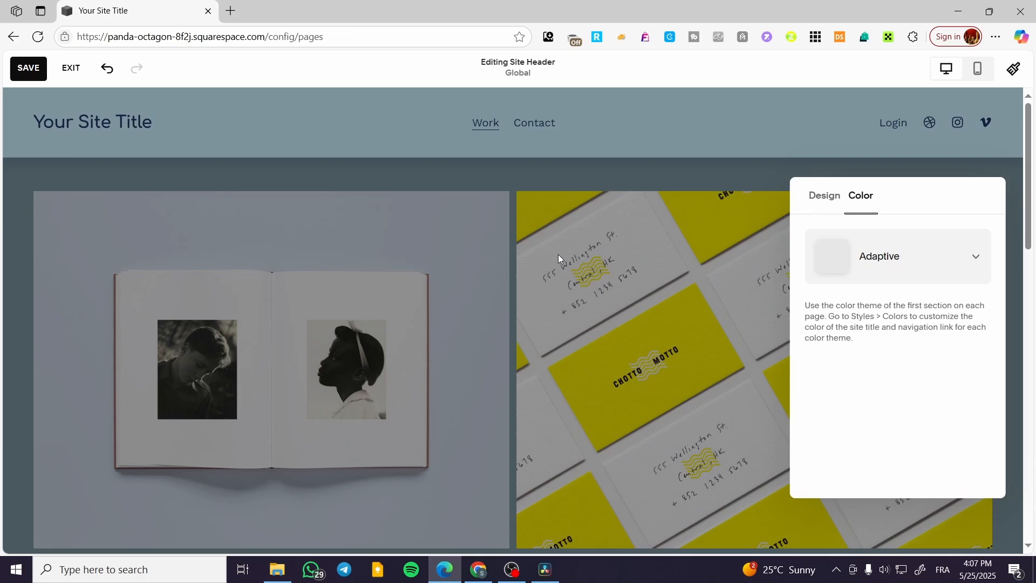
{"action": "left_click", "coordinate": [658, 214]}
Reopen the header's design settings, review the Design and Color options once more, and close them
{"action": "left_click", "coordinate": [958, 196]}
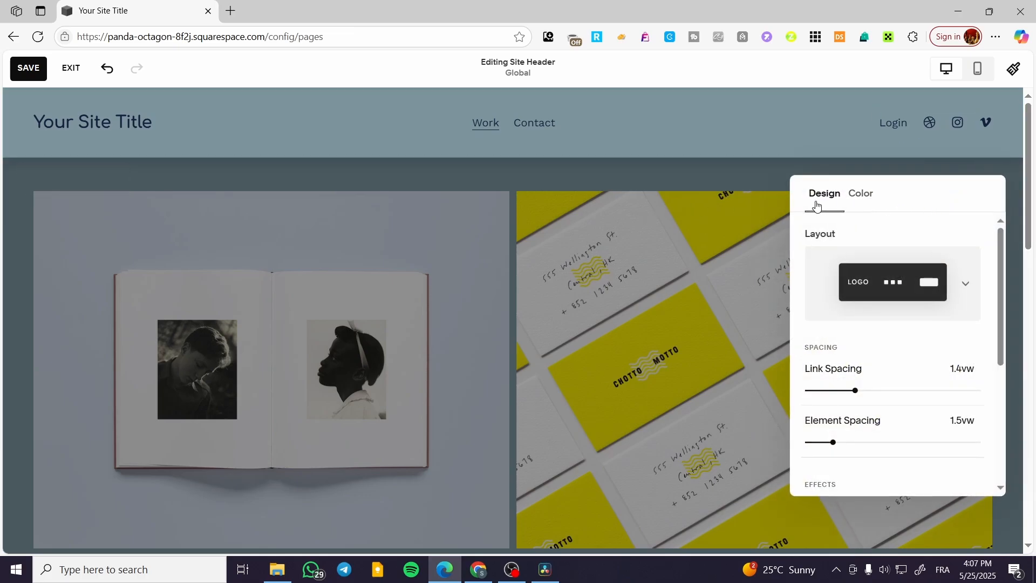
{"action": "scroll", "coordinate": [930, 278], "scroll_direction": "down", "scroll_amount": 4}
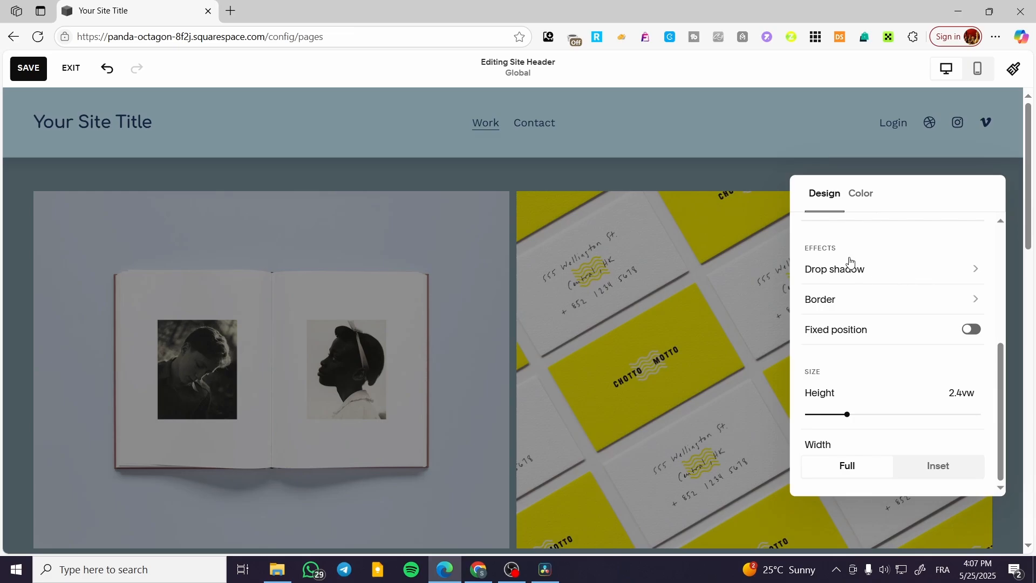
{"action": "scroll", "coordinate": [849, 262], "scroll_direction": "up", "scroll_amount": 4}
{"action": "left_click", "coordinate": [857, 195]}
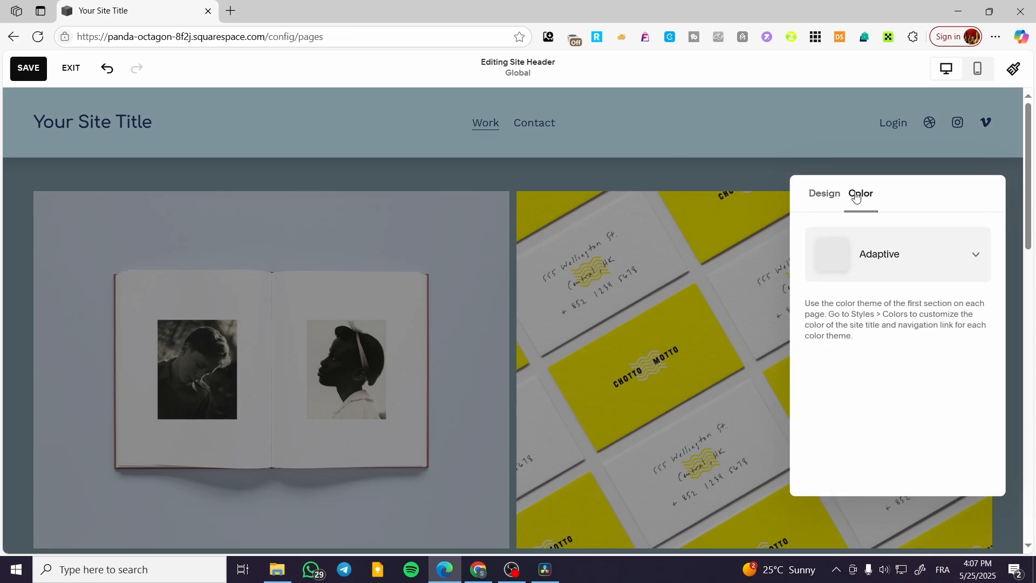
{"action": "left_click", "coordinate": [720, 162]}
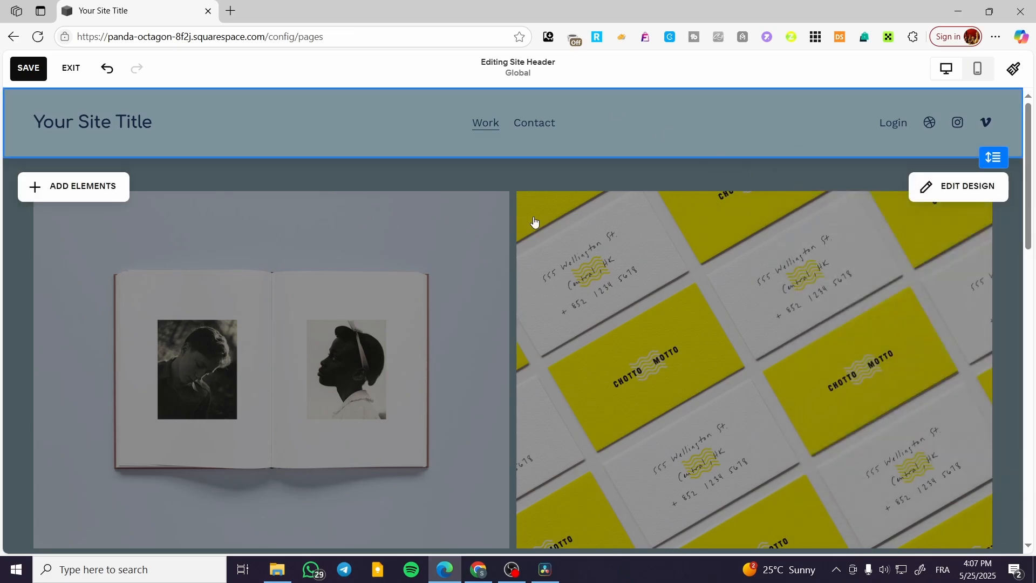
Leave header editing and add the first Intro section, "Introduce your brand", above the Work page's portfolio grid
{"action": "scroll", "coordinate": [555, 227], "scroll_direction": "down", "scroll_amount": 2}
{"action": "left_click", "coordinate": [554, 226]}
{"action": "scroll", "coordinate": [510, 325], "scroll_direction": "up", "scroll_amount": 3}
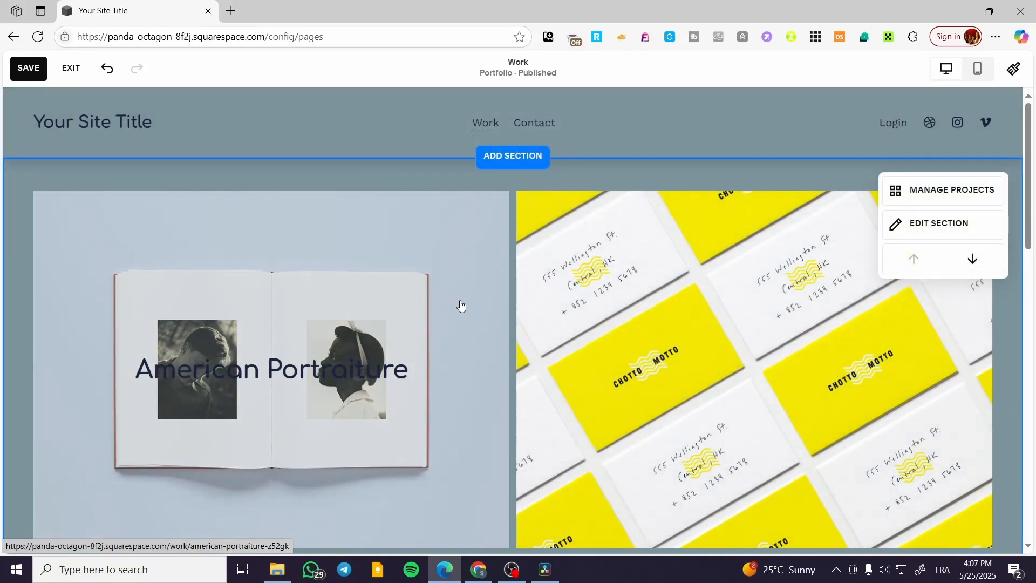
{"action": "left_click", "coordinate": [501, 157]}
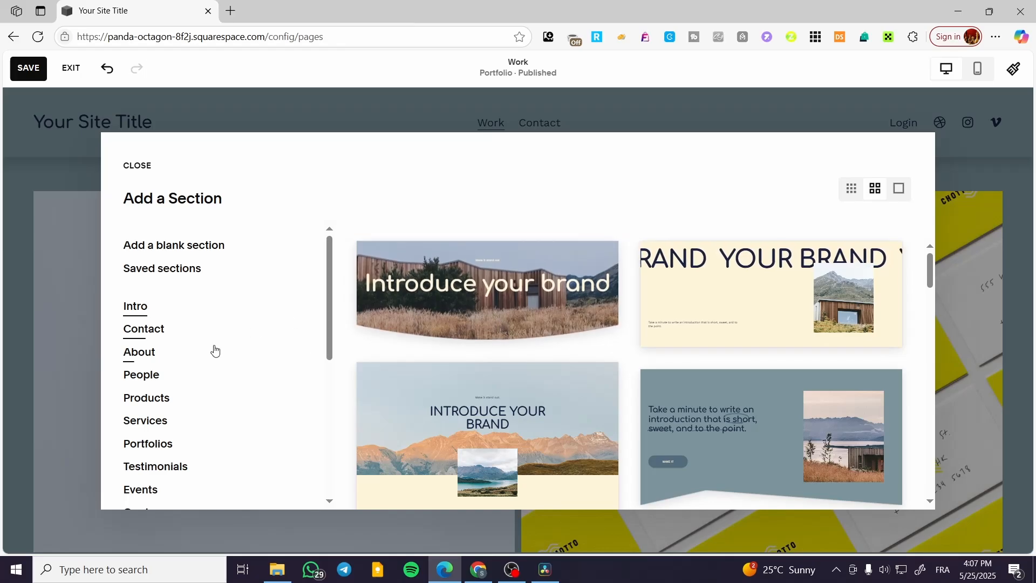
{"action": "left_click", "coordinate": [529, 297]}
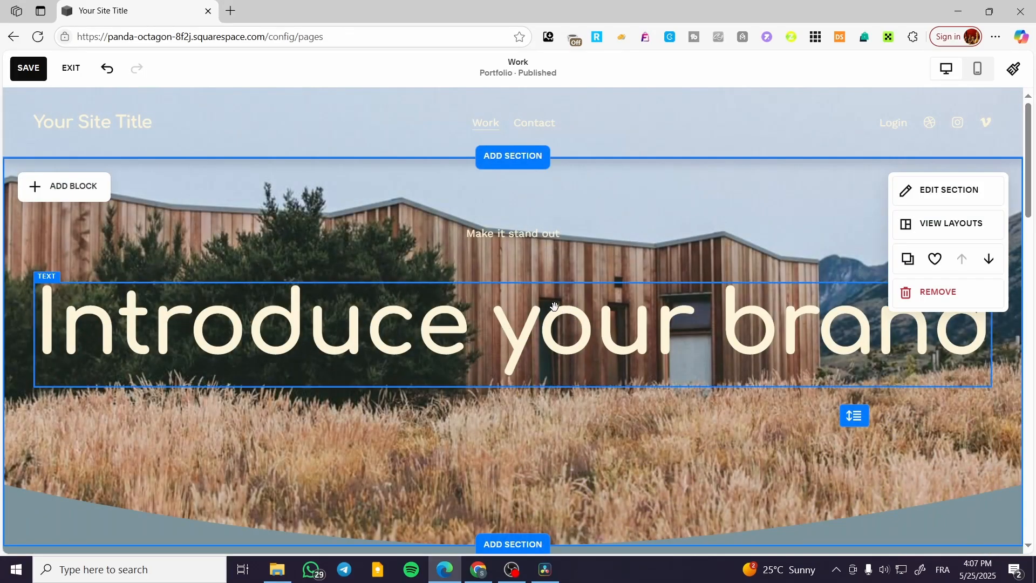
Remove the "Introduce your brand" section from the top of the Work page and confirm the removal
{"action": "scroll", "coordinate": [567, 303], "scroll_direction": "down", "scroll_amount": 4}
{"action": "scroll", "coordinate": [810, 243], "scroll_direction": "up", "scroll_amount": 2}
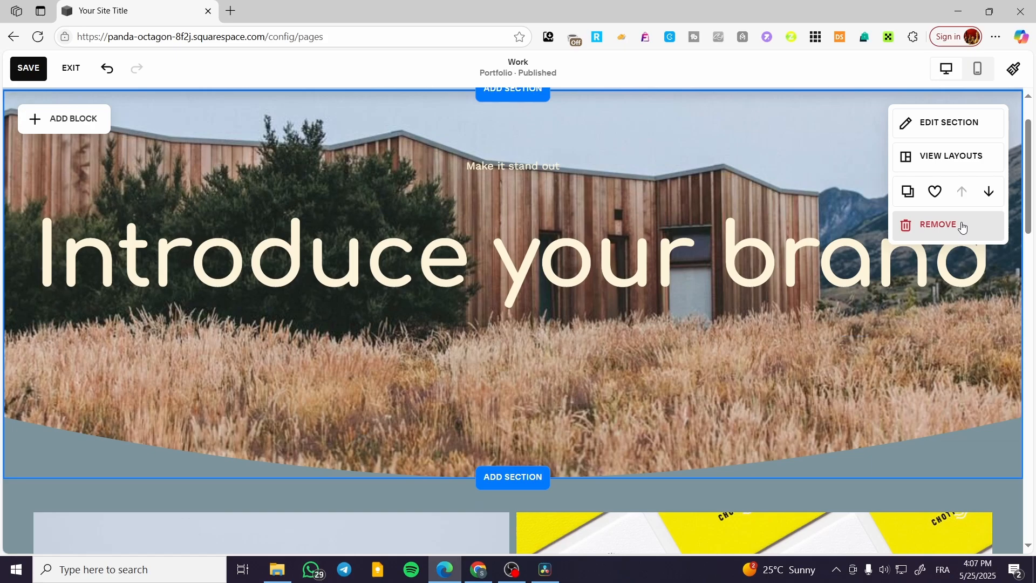
{"action": "left_click", "coordinate": [981, 237]}
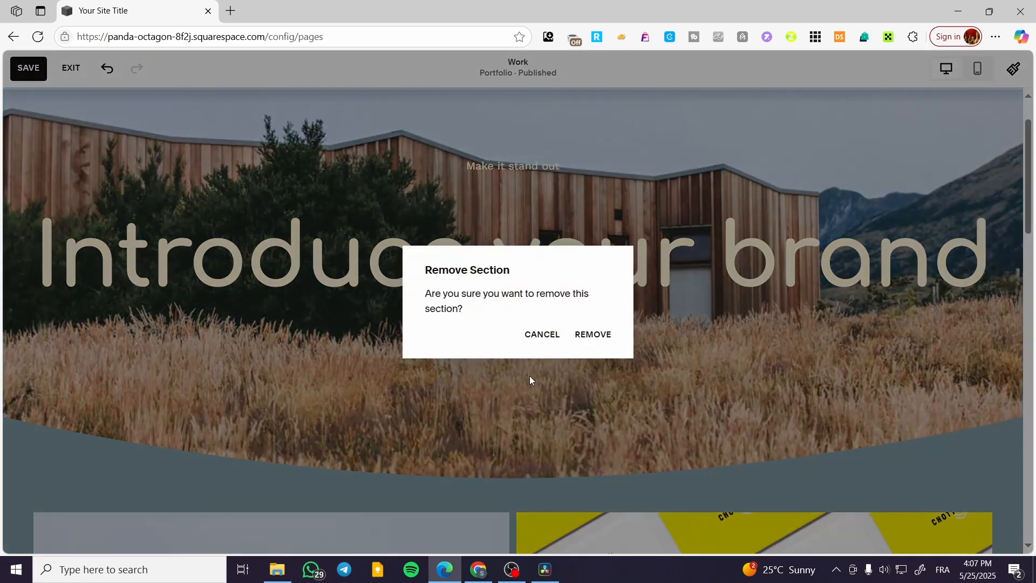
{"action": "left_click", "coordinate": [593, 334]}
{"action": "scroll", "coordinate": [181, 233], "scroll_direction": "up", "scroll_amount": 2}
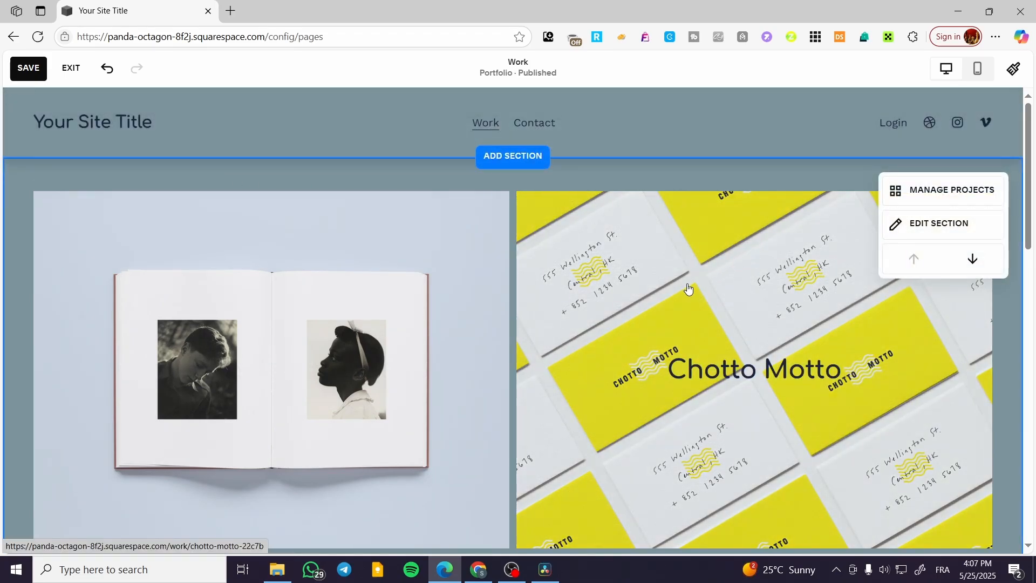
Look over the Work page down to the site footer and return to the portfolio section, leaving footer editing
{"action": "left_click", "coordinate": [939, 223]}
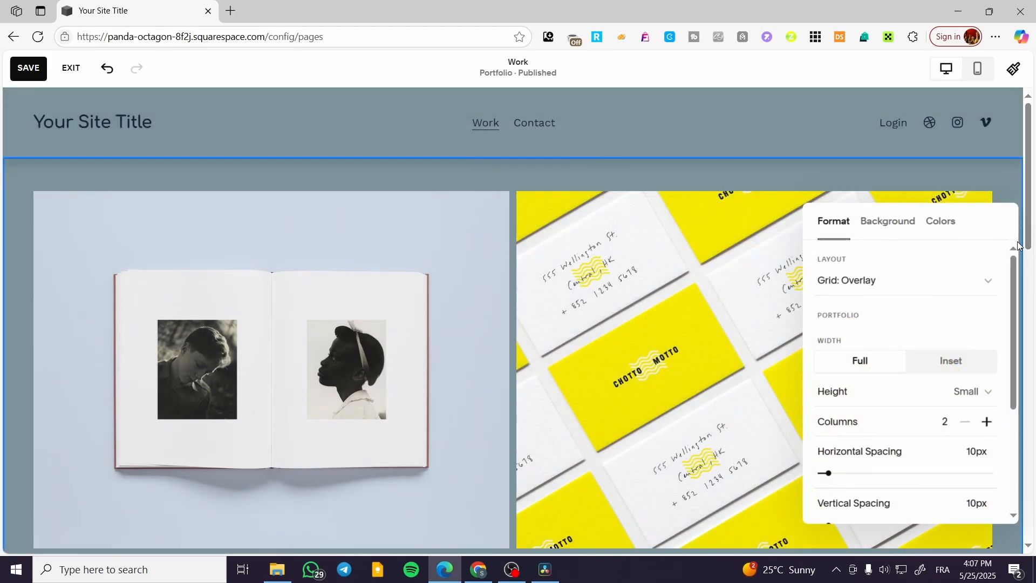
{"action": "left_click", "coordinate": [715, 231]}
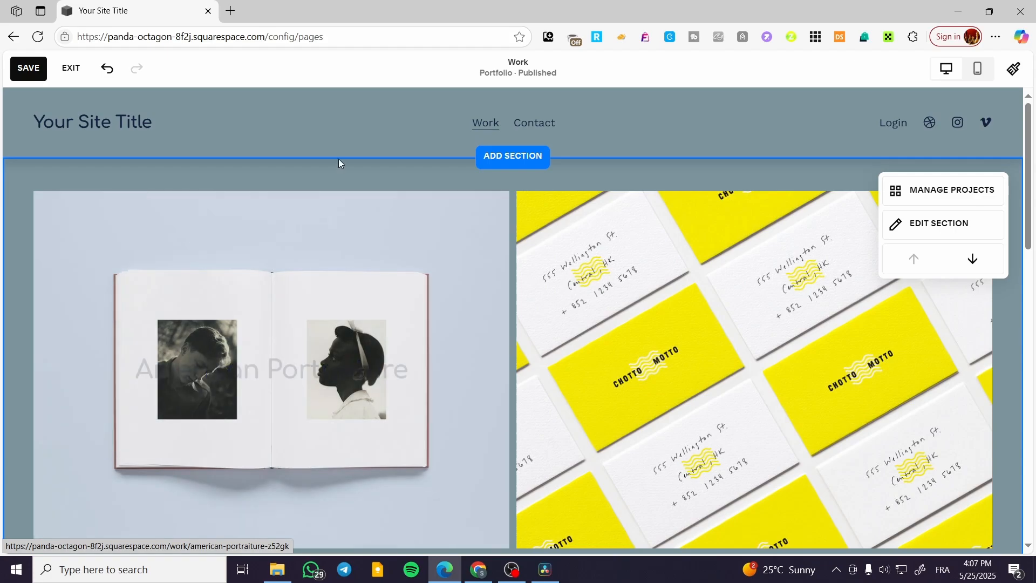
{"action": "scroll", "coordinate": [335, 378], "scroll_direction": "down", "scroll_amount": 10}
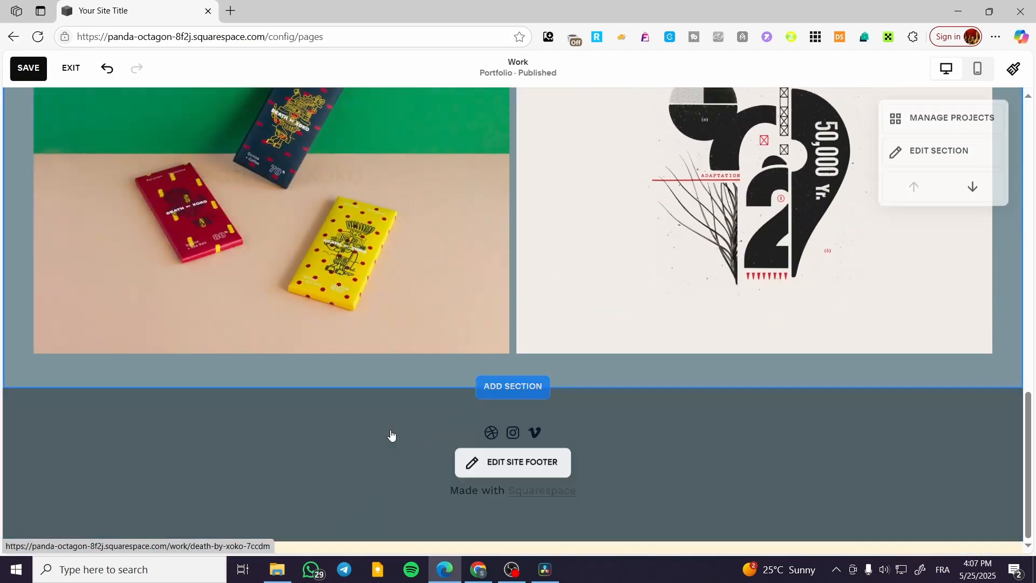
{"action": "left_click", "coordinate": [390, 434]}
{"action": "left_click", "coordinate": [331, 321]}
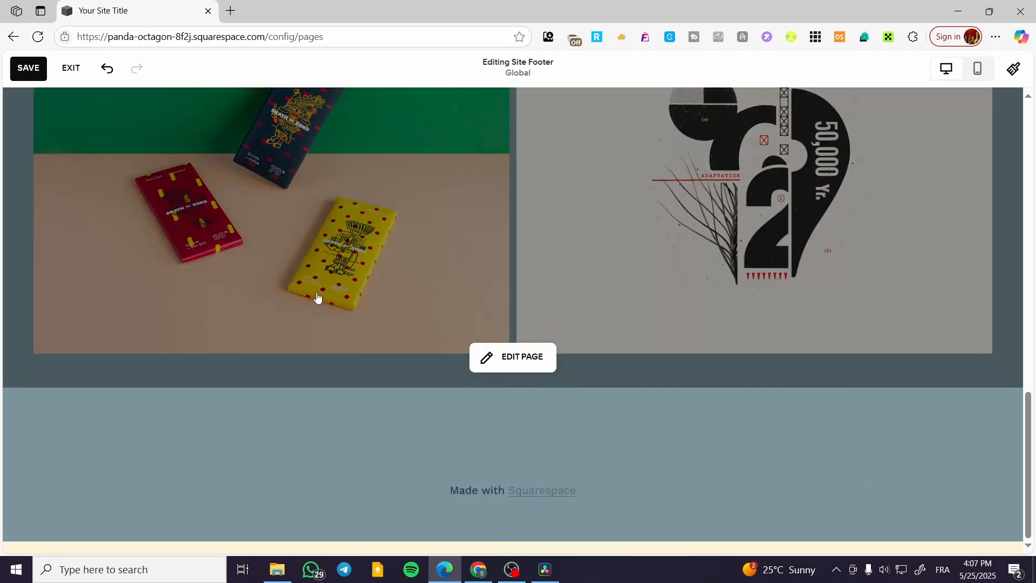
{"action": "scroll", "coordinate": [319, 297], "scroll_direction": "up", "scroll_amount": 10}
{"action": "scroll", "coordinate": [177, 337], "scroll_direction": "up", "scroll_amount": 3}
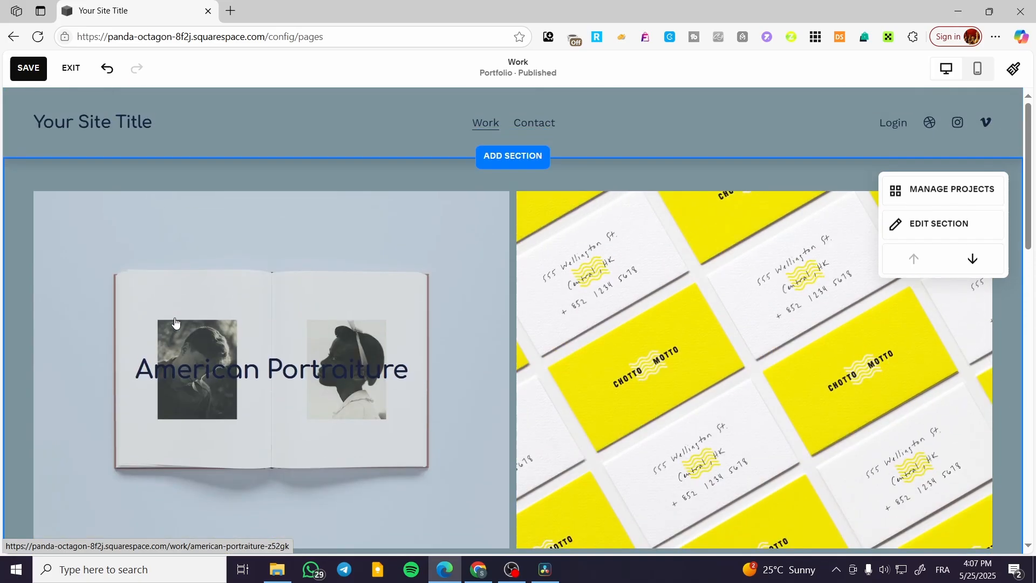
Check the portfolio section's layout choices, keep Grid: Overlay, try the Inset width, and set the width back to Full
{"action": "left_click", "coordinate": [958, 230]}
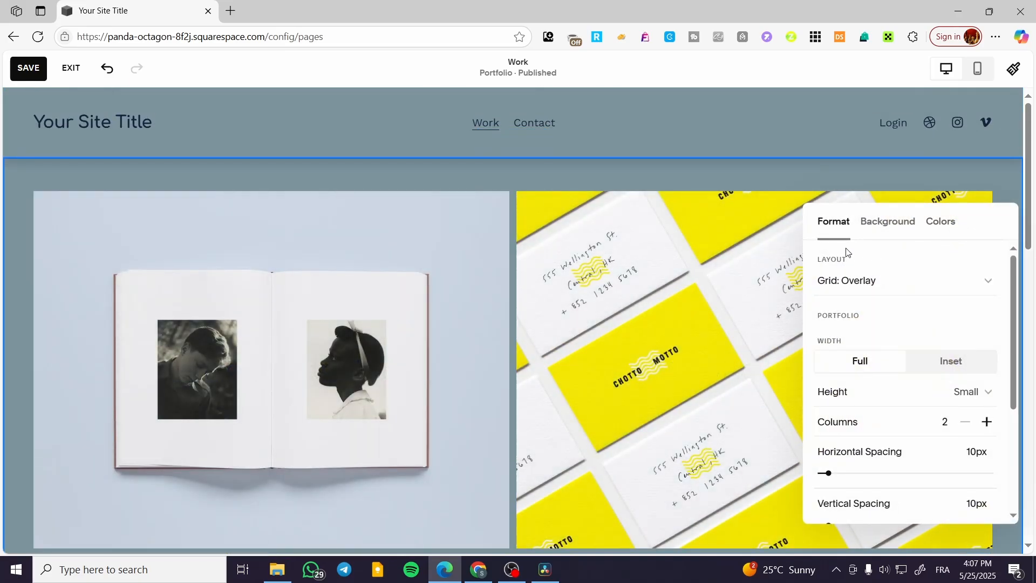
{"action": "left_click", "coordinate": [770, 227]}
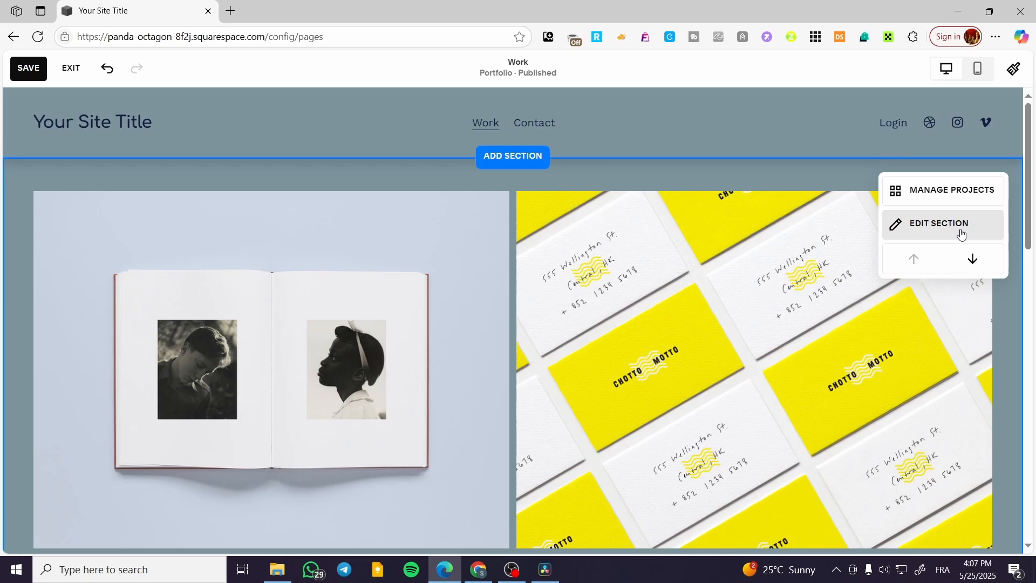
{"action": "left_click", "coordinate": [961, 233]}
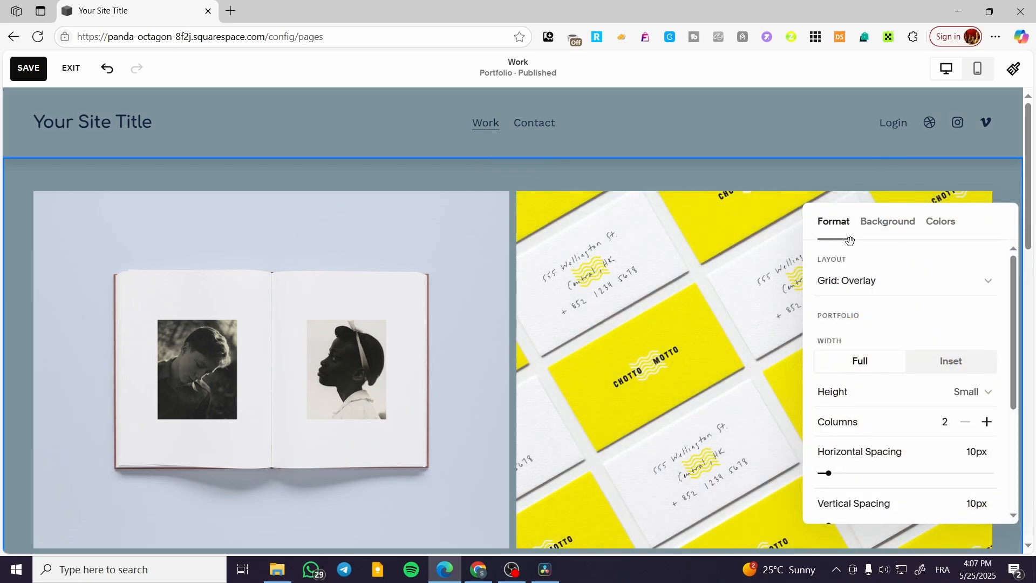
{"action": "left_click", "coordinate": [893, 278]}
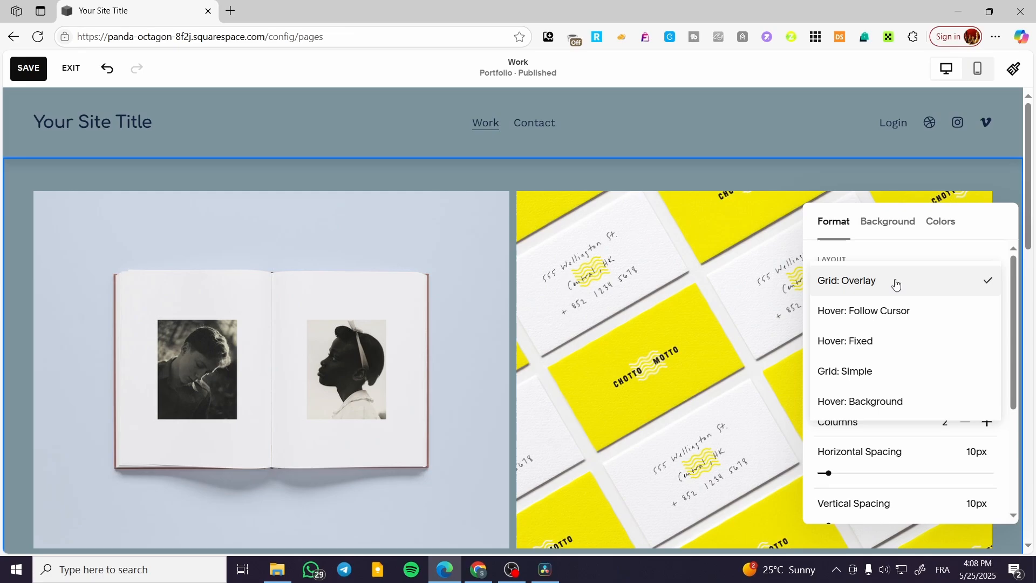
{"action": "left_click", "coordinate": [896, 285]}
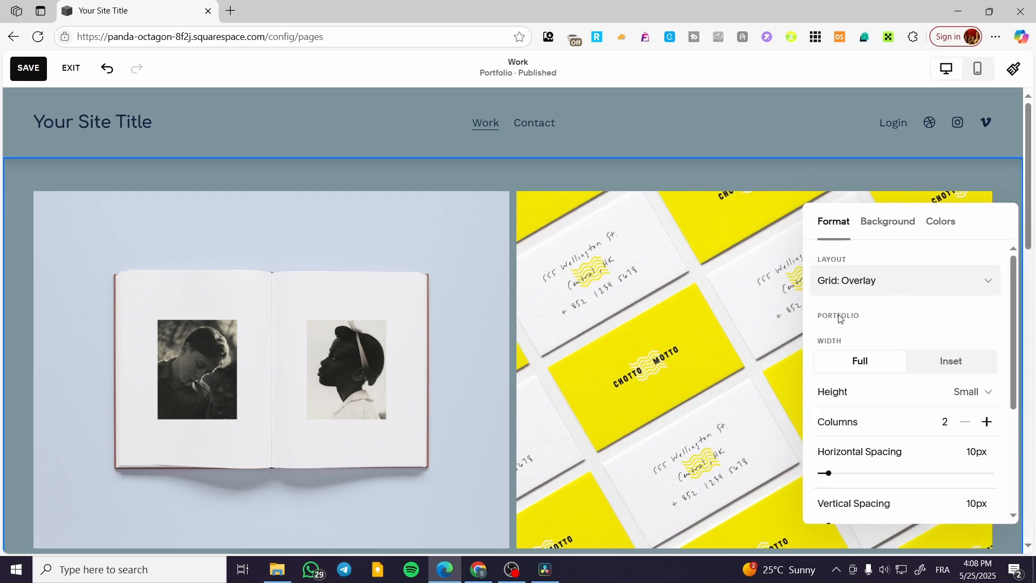
{"action": "left_click", "coordinate": [949, 362]}
{"action": "left_click", "coordinate": [868, 362]}
Review the portfolio section's height, columns, spacing, aspect ratio, text and overlay opacity options, and close its settings
{"action": "scroll", "coordinate": [935, 331], "scroll_direction": "down", "scroll_amount": 1}
{"action": "scroll", "coordinate": [934, 331], "scroll_direction": "down", "scroll_amount": 1}
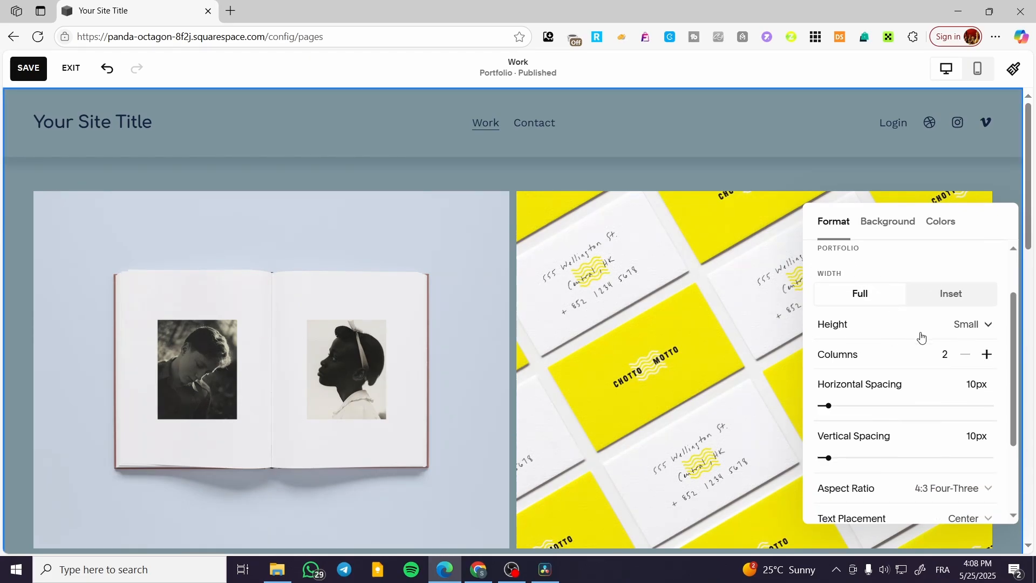
{"action": "scroll", "coordinate": [916, 372], "scroll_direction": "down", "scroll_amount": 1}
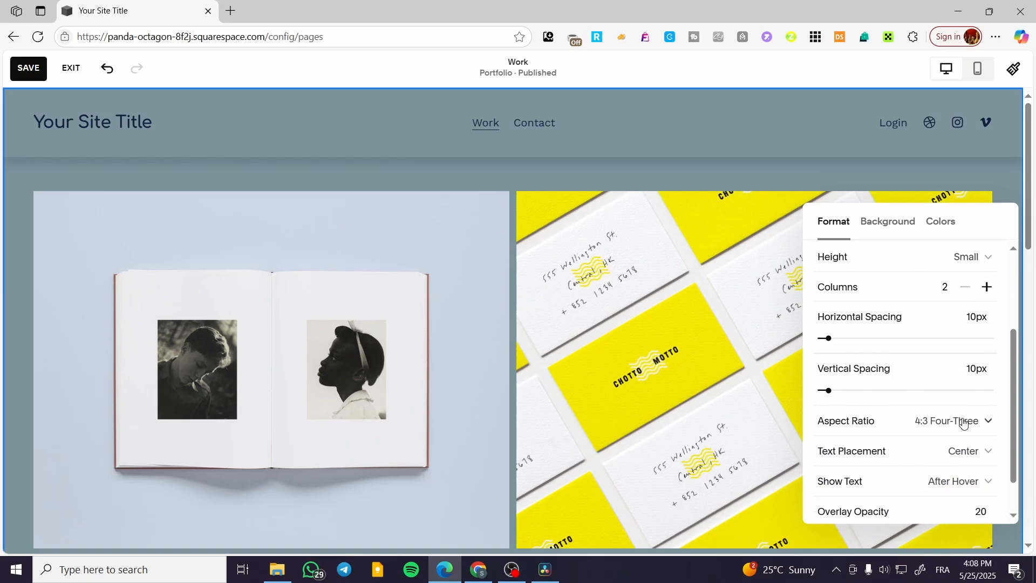
{"action": "scroll", "coordinate": [926, 433], "scroll_direction": "down", "scroll_amount": 1}
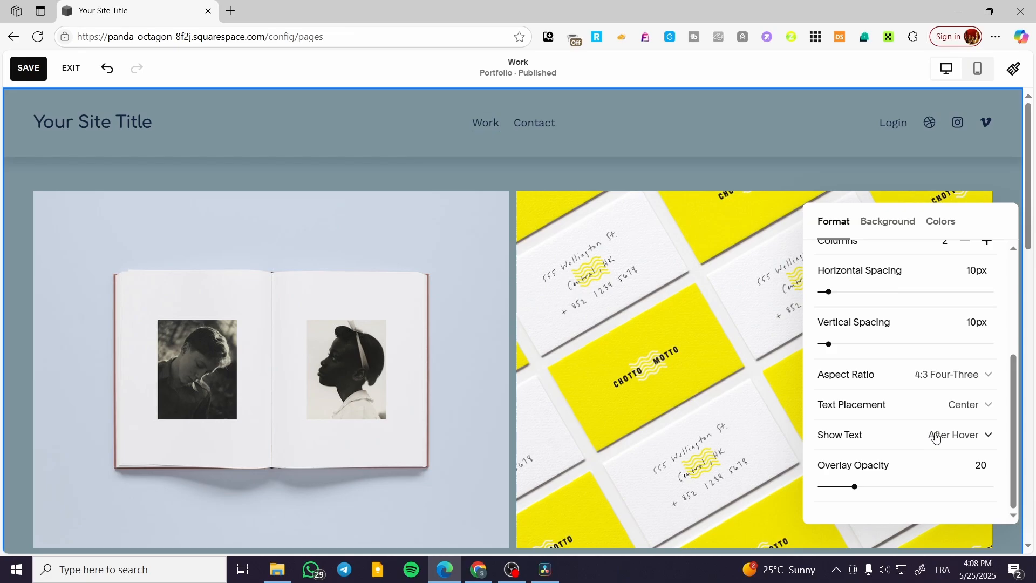
{"action": "left_click", "coordinate": [687, 308]}
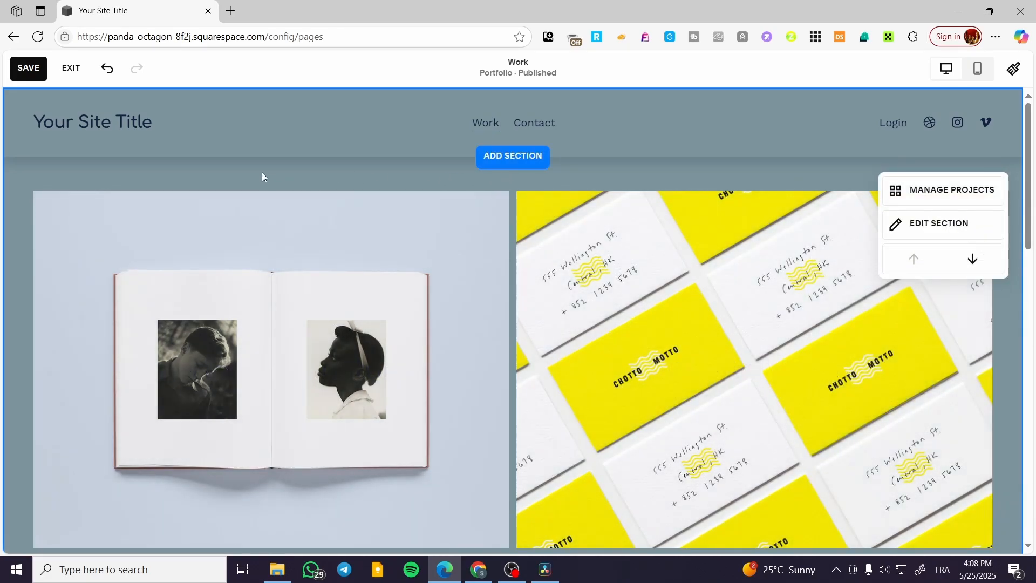
Browse the section library's categories, including Digital Products, Scheduling, Donations, Images, Videos, Menus and Forms, and close it without adding a section
{"action": "left_click", "coordinate": [510, 158]}
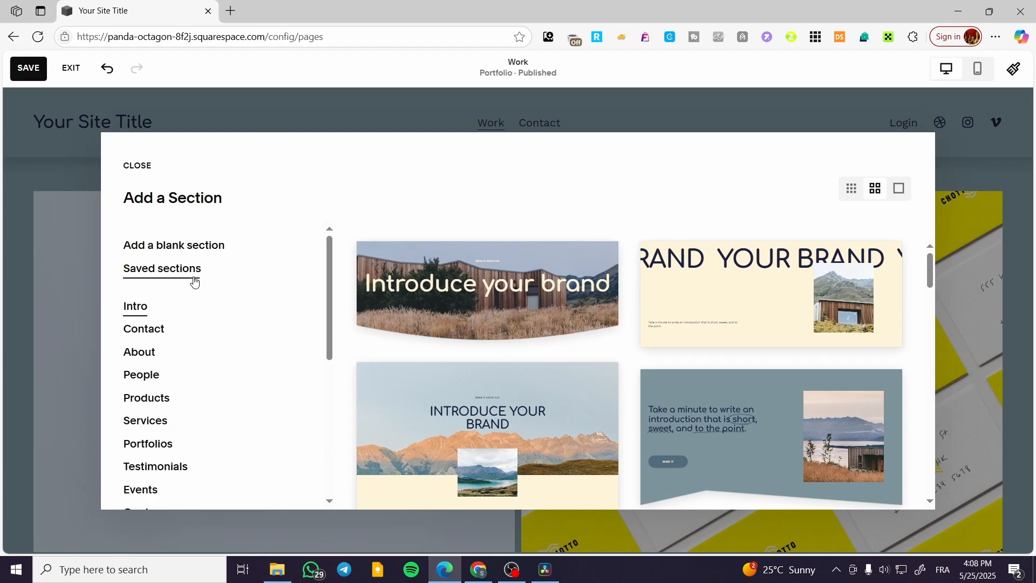
{"action": "scroll", "coordinate": [157, 296], "scroll_direction": "down", "scroll_amount": 5}
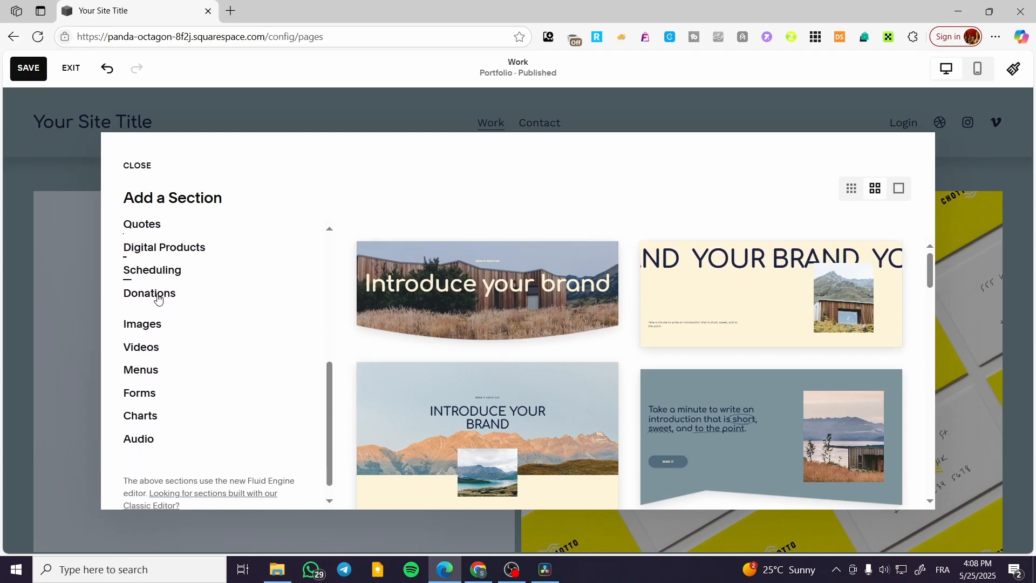
{"action": "scroll", "coordinate": [158, 299], "scroll_direction": "down", "scroll_amount": 1}
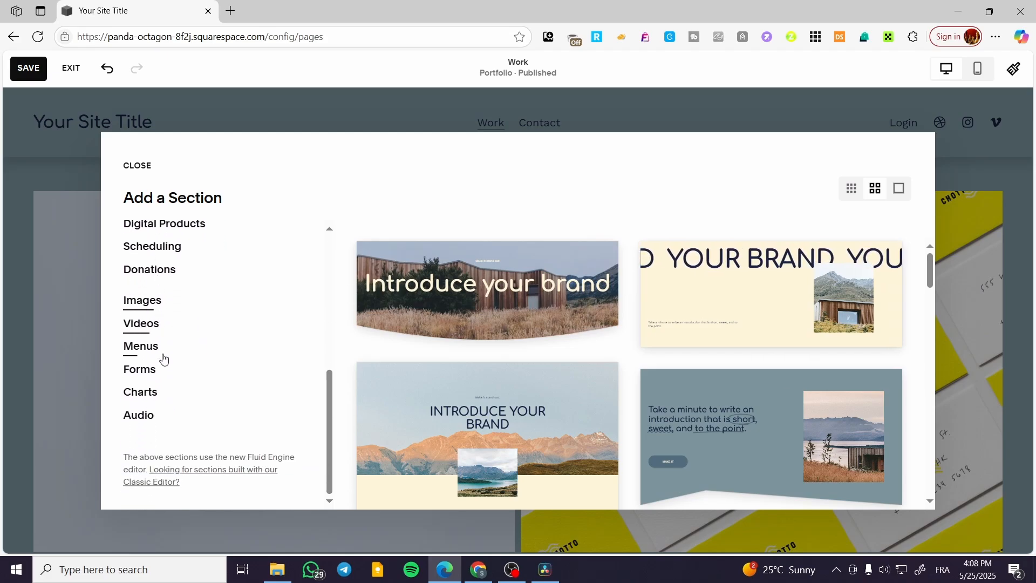
{"action": "scroll", "coordinate": [164, 361], "scroll_direction": "up", "scroll_amount": 5}
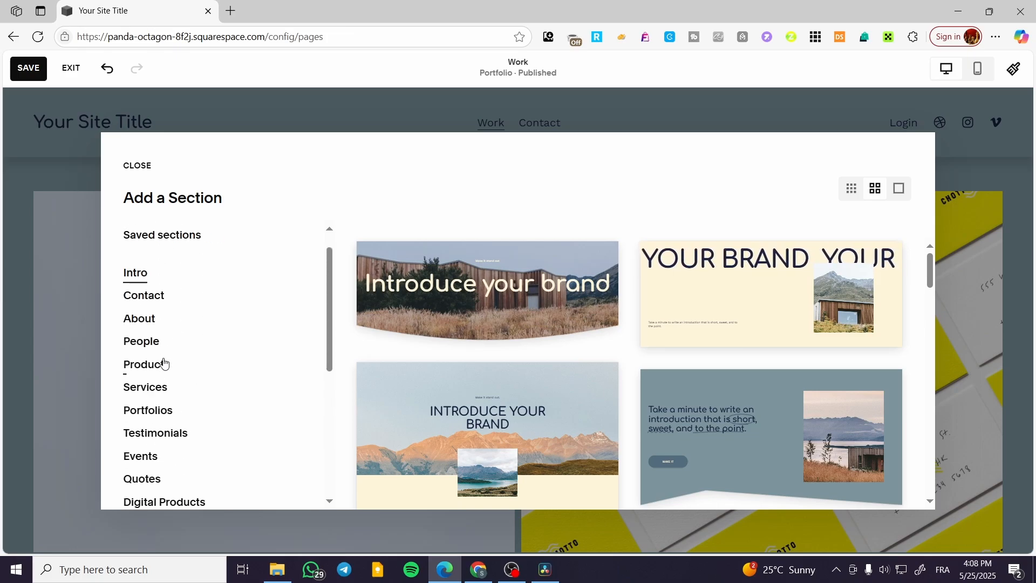
{"action": "scroll", "coordinate": [162, 326], "scroll_direction": "down", "scroll_amount": 5}
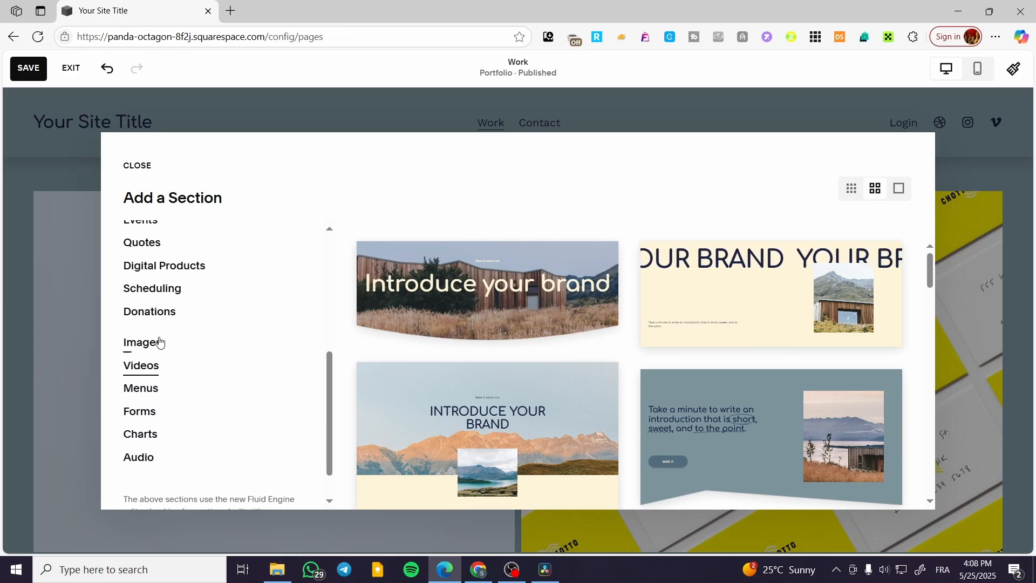
{"action": "left_click", "coordinate": [154, 268]}
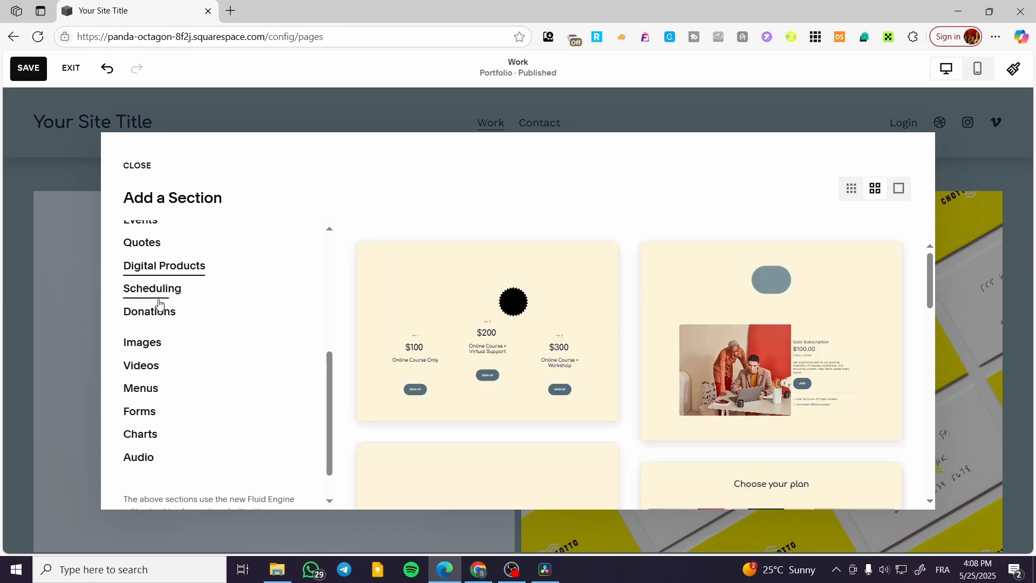
{"action": "left_click", "coordinate": [159, 298]}
{"action": "left_click", "coordinate": [163, 315]}
{"action": "left_click", "coordinate": [158, 346]}
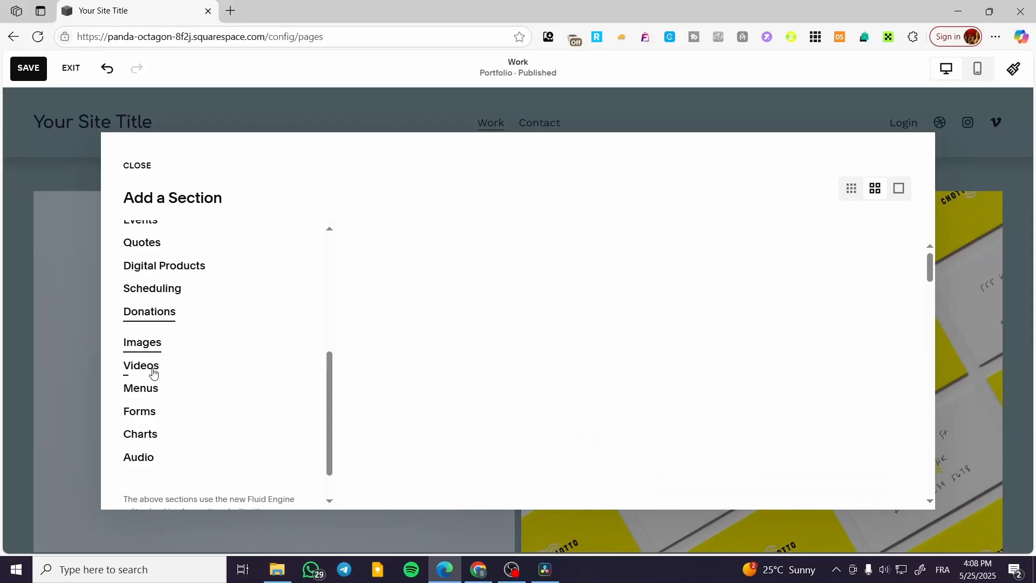
{"action": "left_click", "coordinate": [144, 366]}
{"action": "left_click", "coordinate": [140, 388]}
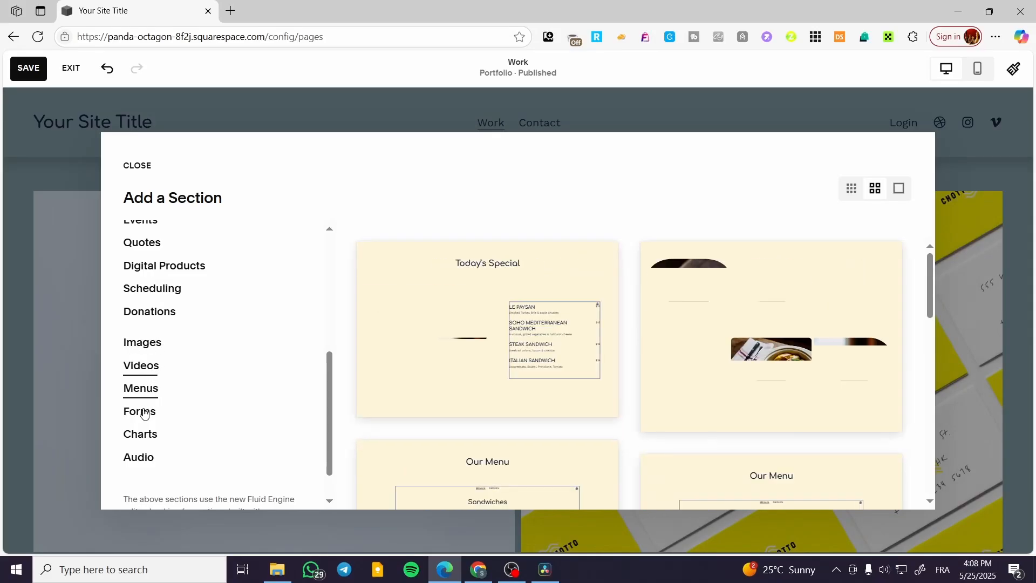
{"action": "left_click", "coordinate": [144, 413]}
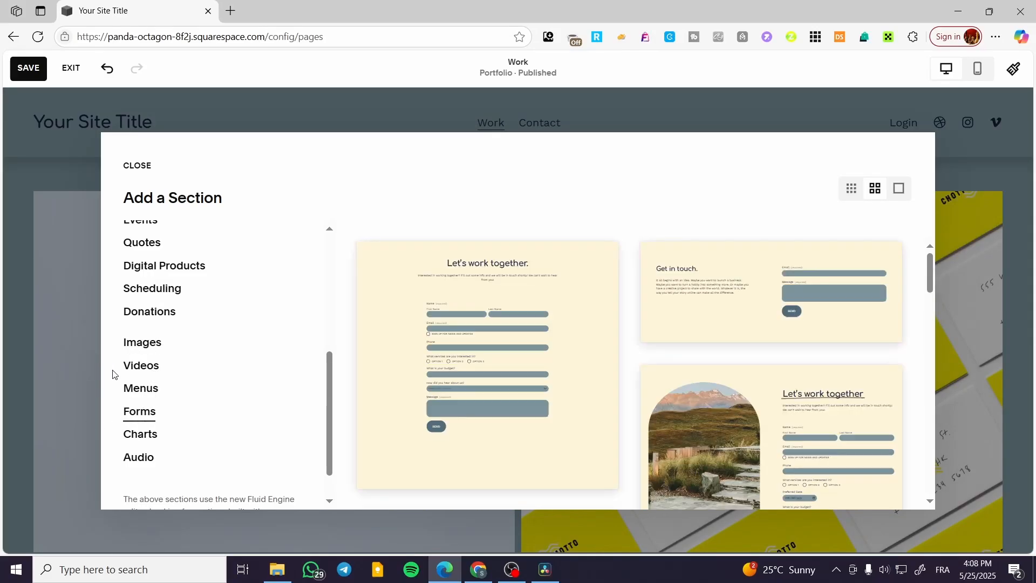
{"action": "scroll", "coordinate": [130, 375], "scroll_direction": "up", "scroll_amount": 10}
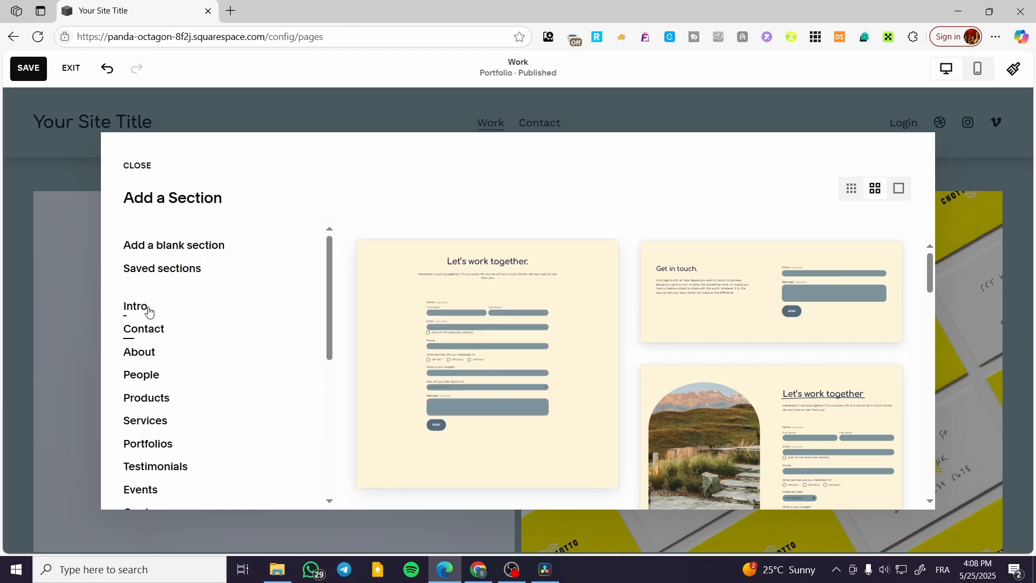
{"action": "left_click", "coordinate": [73, 277]}
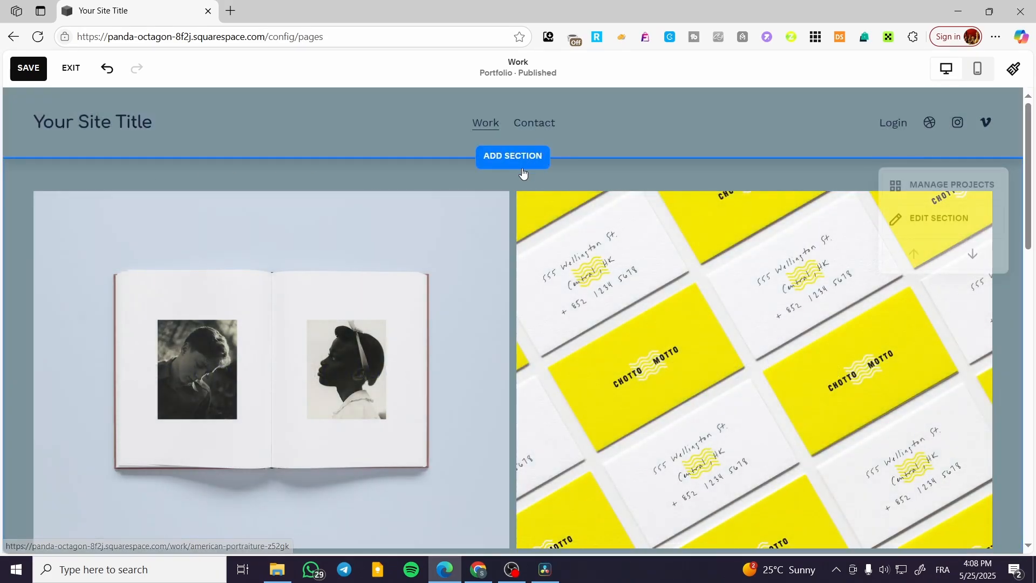
Add a blank section above the Work page's portfolio grid
{"action": "left_click", "coordinate": [523, 172]}
{"action": "scroll", "coordinate": [178, 302], "scroll_direction": "up", "scroll_amount": 5}
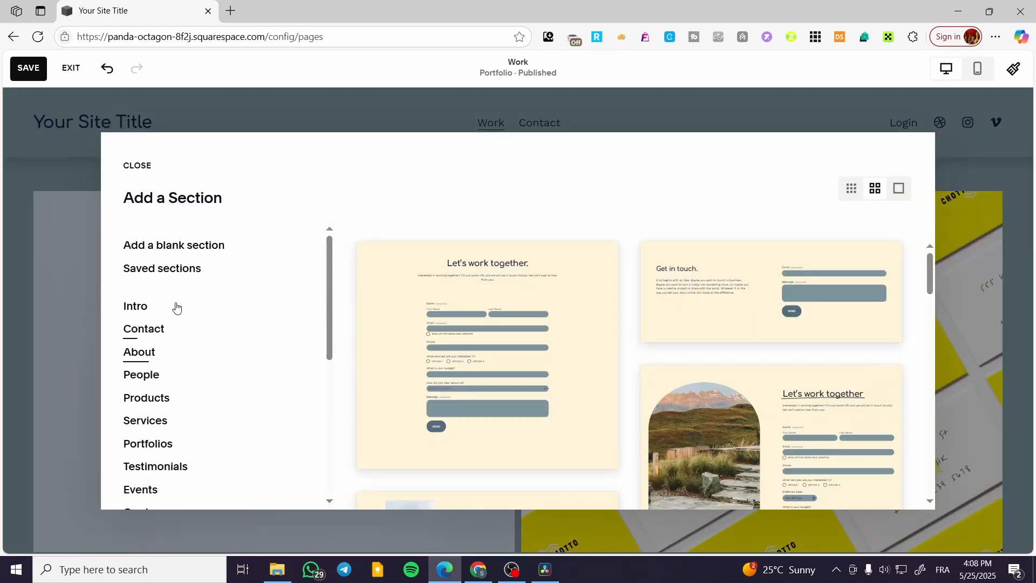
{"action": "left_click", "coordinate": [183, 253]}
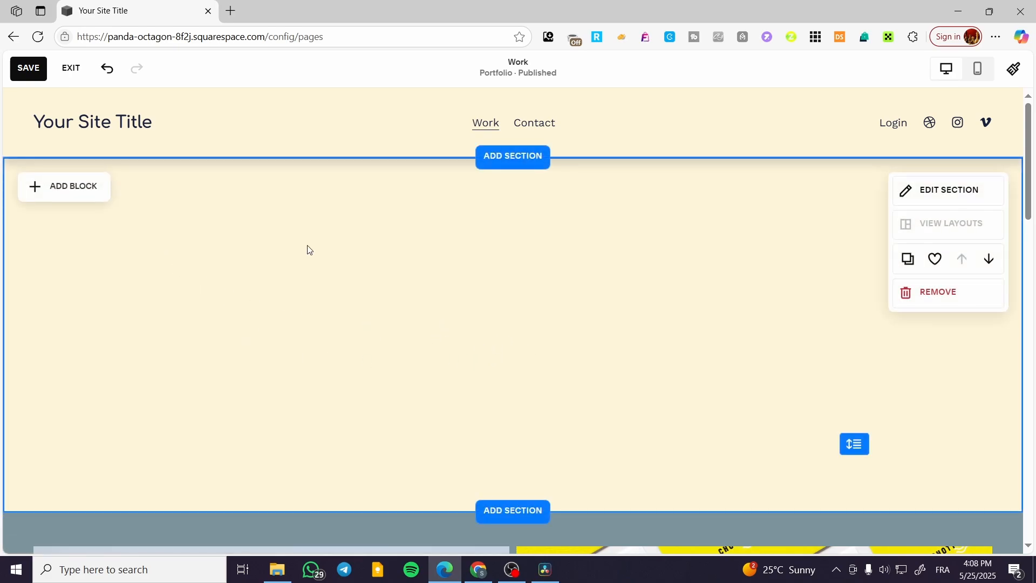
Review the blank section's Design, Background (Image, Video, Art) and Colors options, and close its settings
{"action": "left_click", "coordinate": [940, 193]}
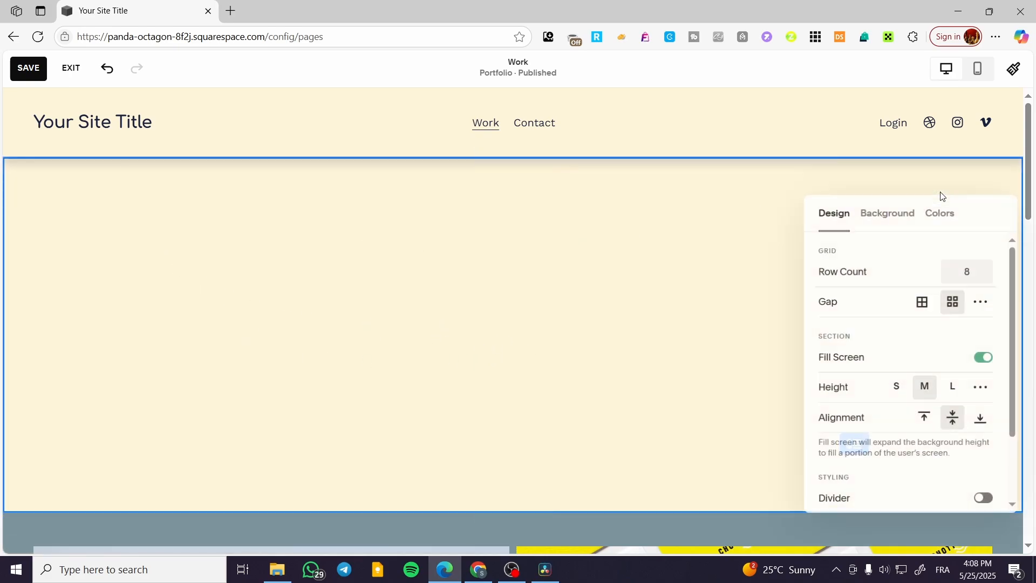
{"action": "left_click", "coordinate": [888, 218]}
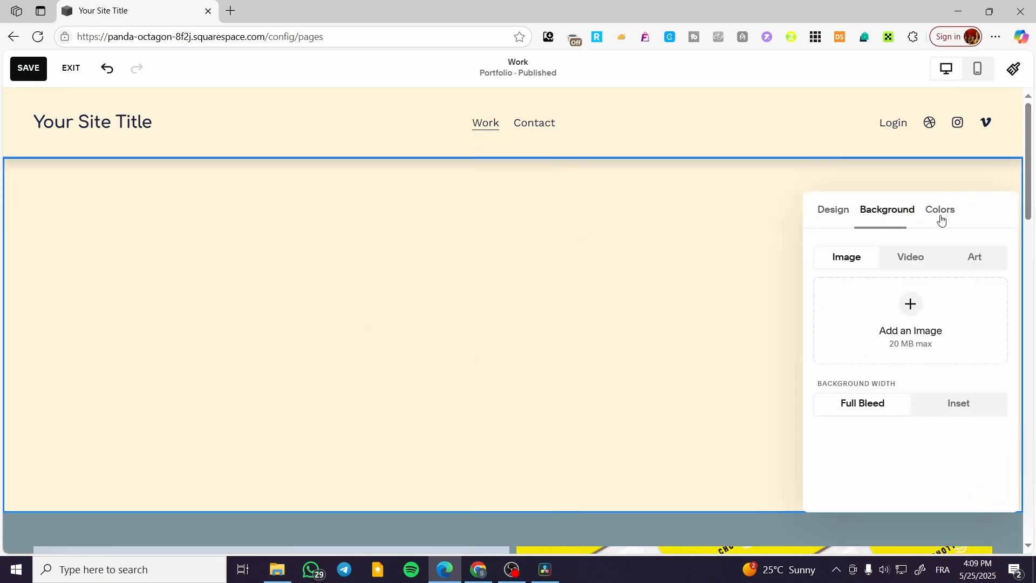
{"action": "left_click", "coordinate": [924, 258]}
{"action": "left_click", "coordinate": [977, 258]}
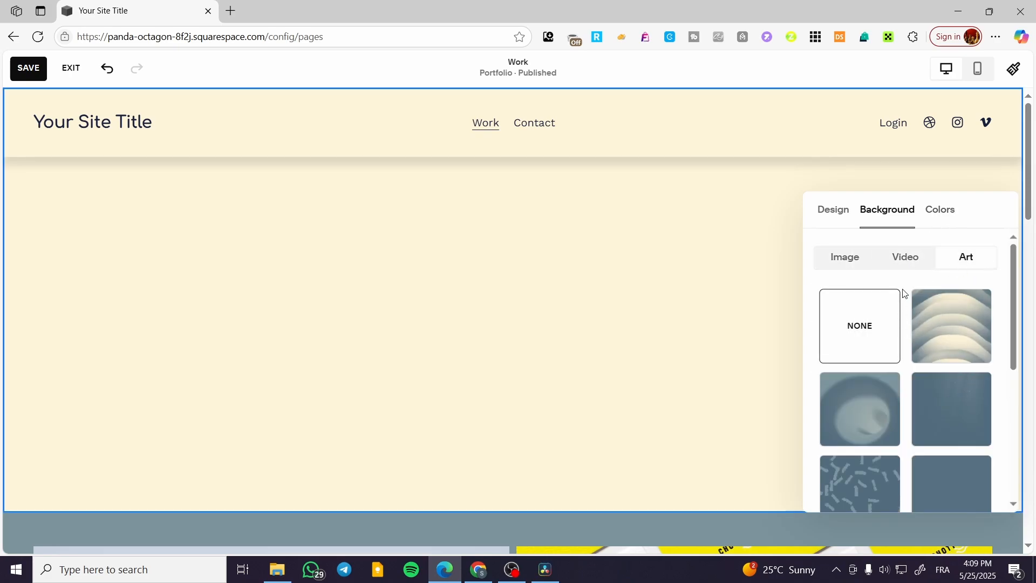
{"action": "left_click", "coordinate": [949, 213]}
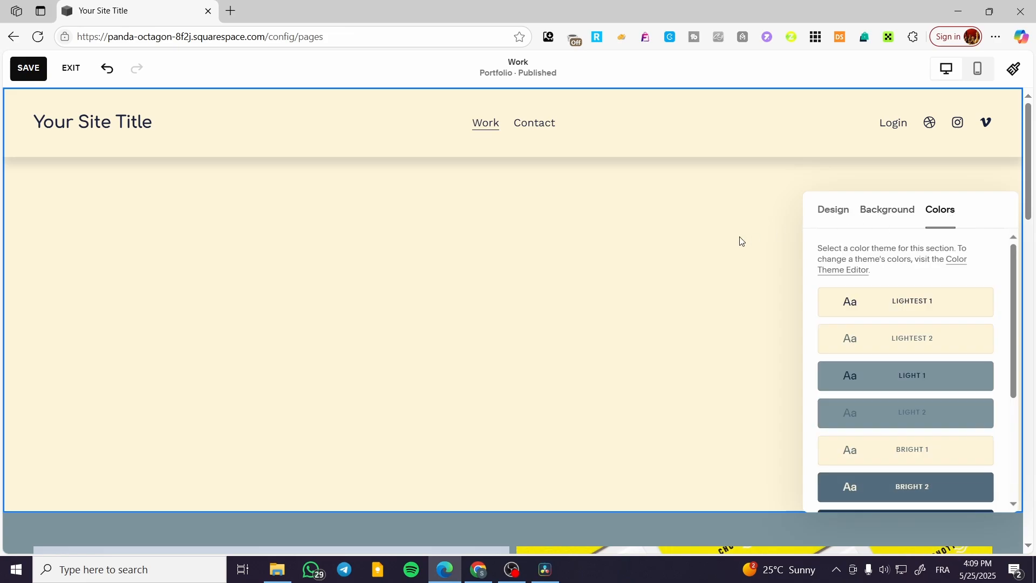
{"action": "left_click", "coordinate": [728, 247]}
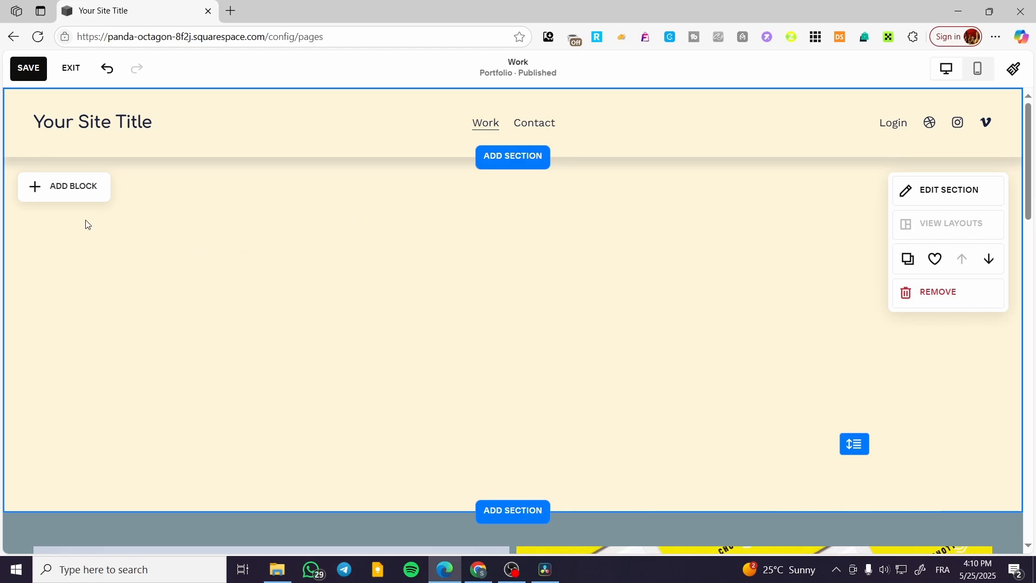
Add a text block to the blank section above the portfolio grid
{"action": "left_click", "coordinate": [49, 195]}
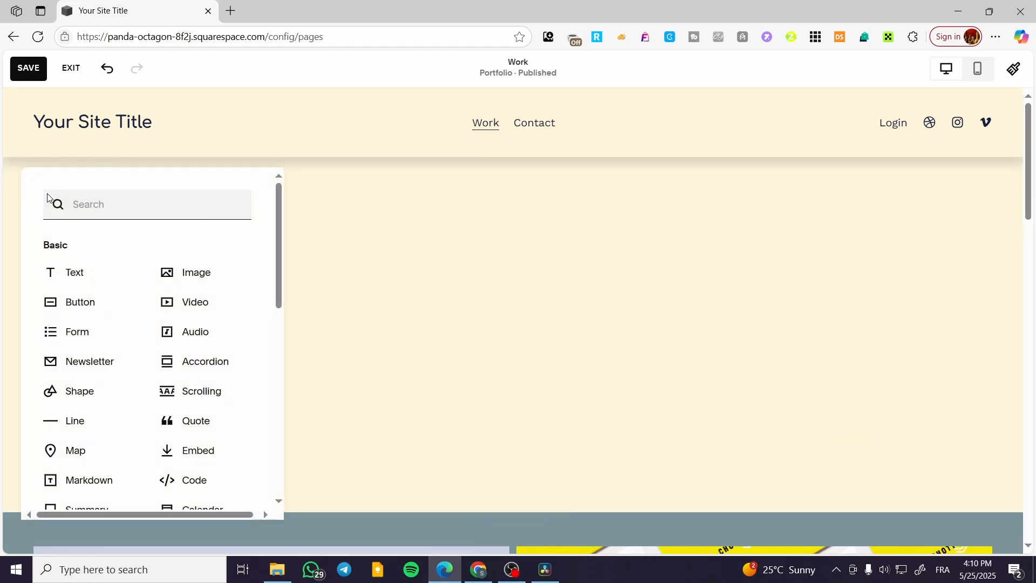
{"action": "scroll", "coordinate": [114, 236], "scroll_direction": "down", "scroll_amount": 8}
{"action": "scroll", "coordinate": [182, 313], "scroll_direction": "up", "scroll_amount": 8}
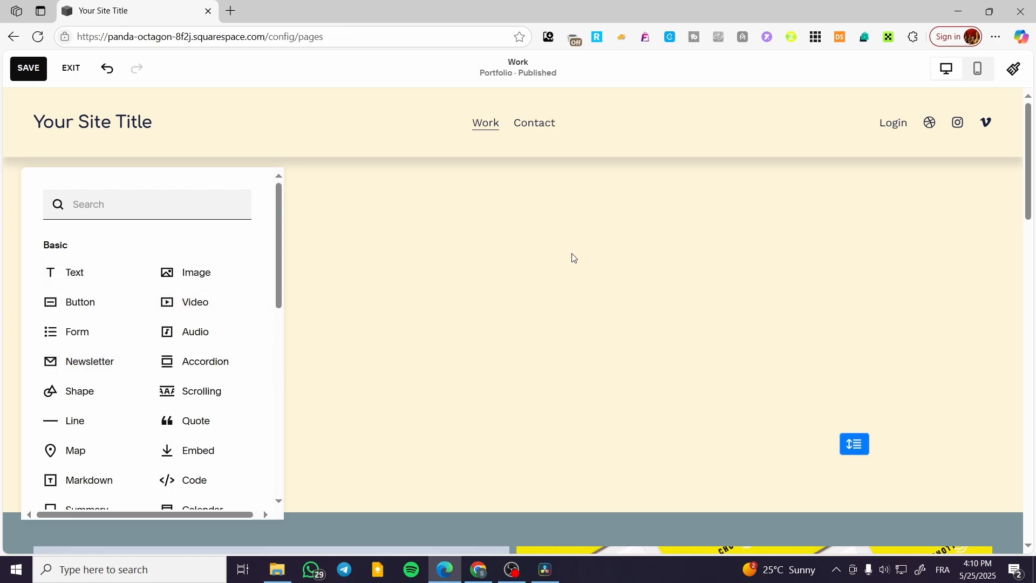
{"action": "left_click", "coordinate": [71, 279]}
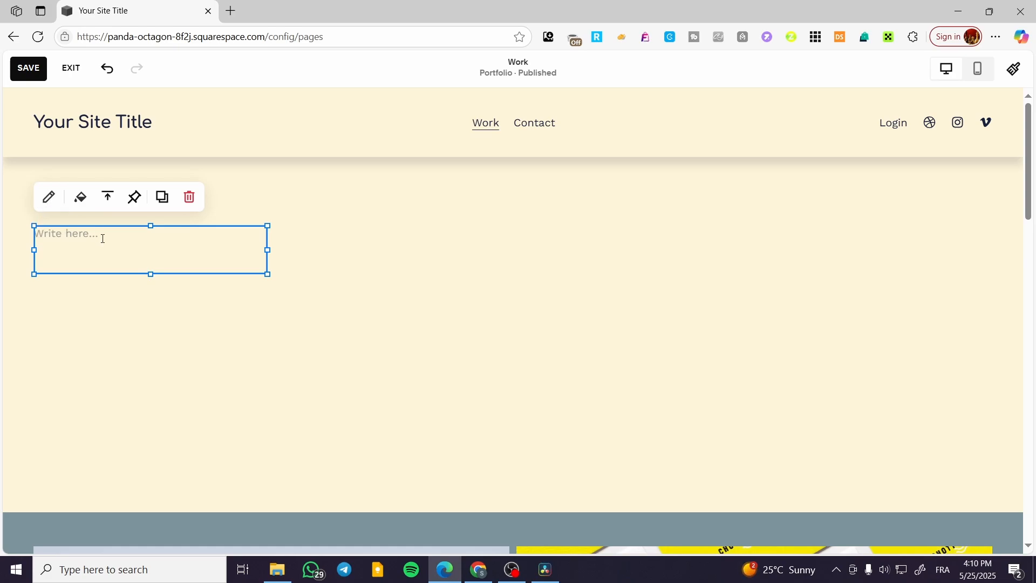
{"action": "left_click", "coordinate": [361, 227]}
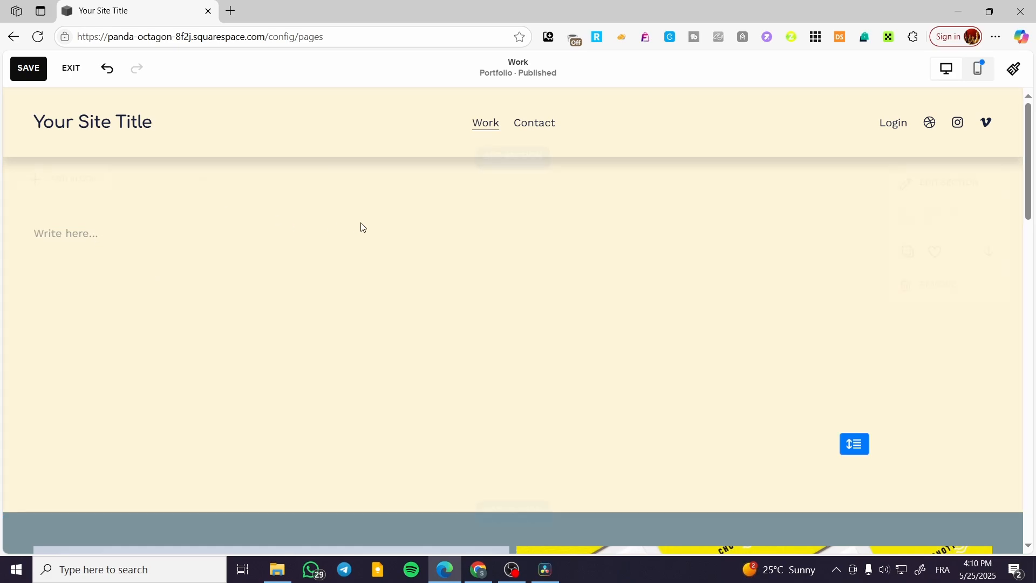
Add an image block and move it to the right side of the section, level with the text block
{"action": "left_click", "coordinate": [38, 186]}
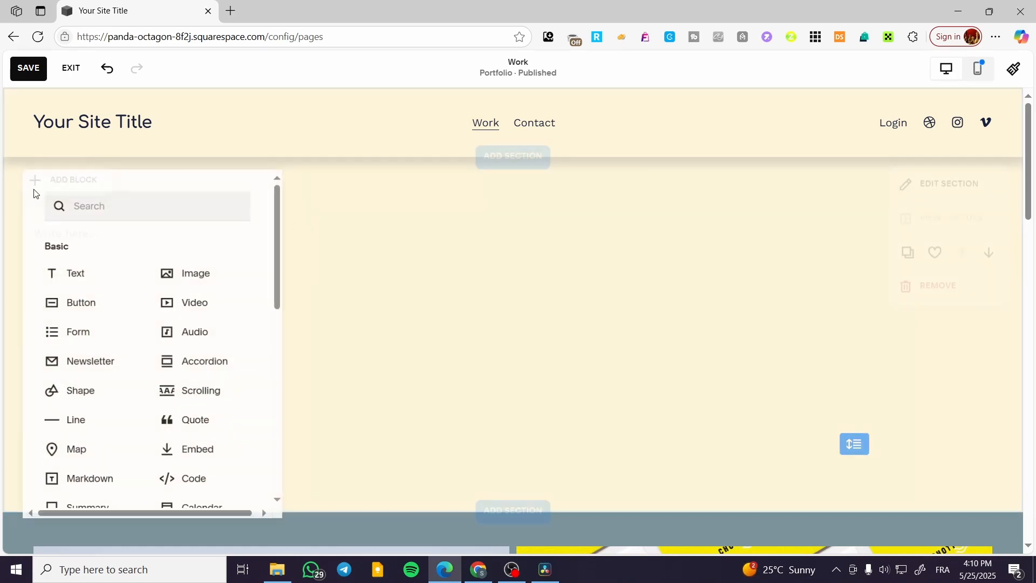
{"action": "left_click", "coordinate": [225, 273]}
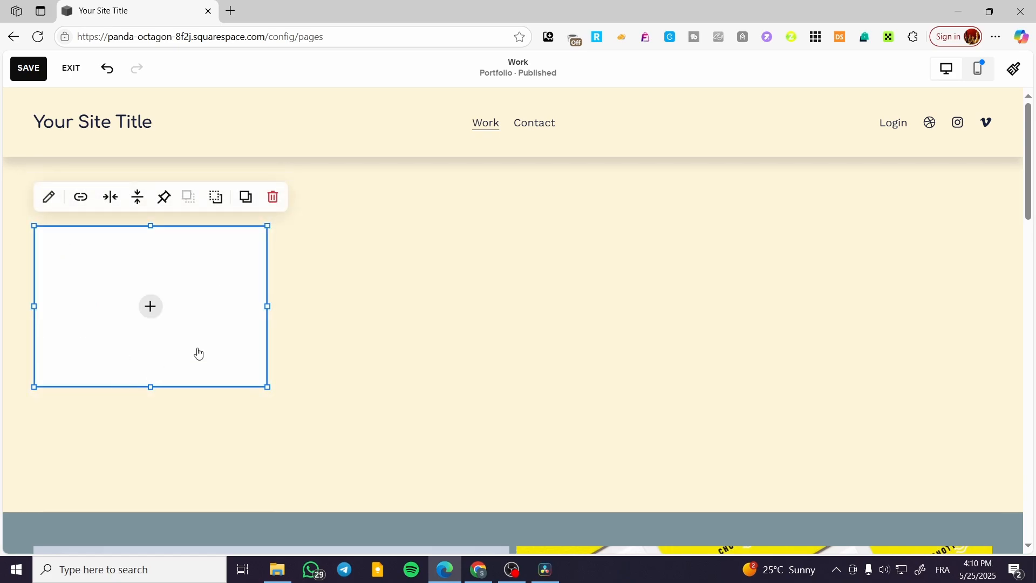
{"action": "left_click_drag", "start_coordinate": [197, 352], "coordinate": [861, 276]}
{"action": "left_click", "coordinate": [51, 238]}
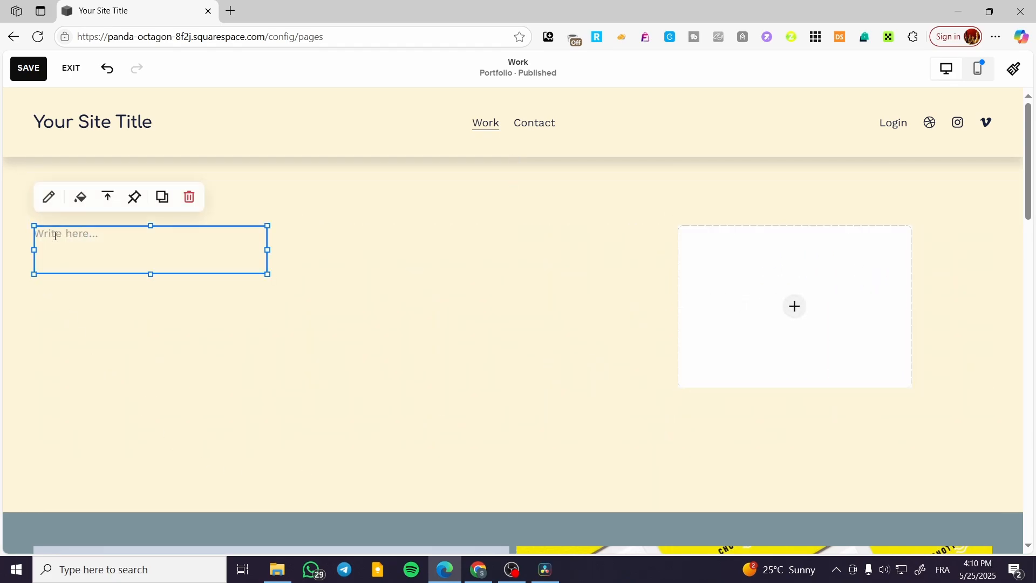
{"action": "left_click", "coordinate": [49, 196]}
{"action": "left_click", "coordinate": [494, 316]}
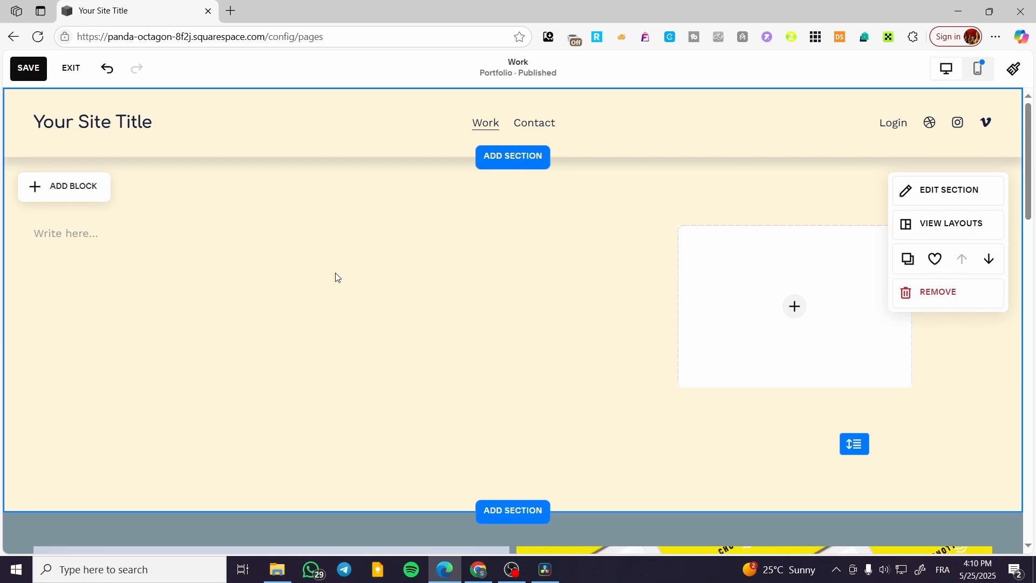
Add a second text block and place it directly below the first one
{"action": "left_click", "coordinate": [53, 197]}
{"action": "left_click", "coordinate": [63, 292]}
{"action": "left_click_drag", "start_coordinate": [141, 252], "coordinate": [138, 319]}
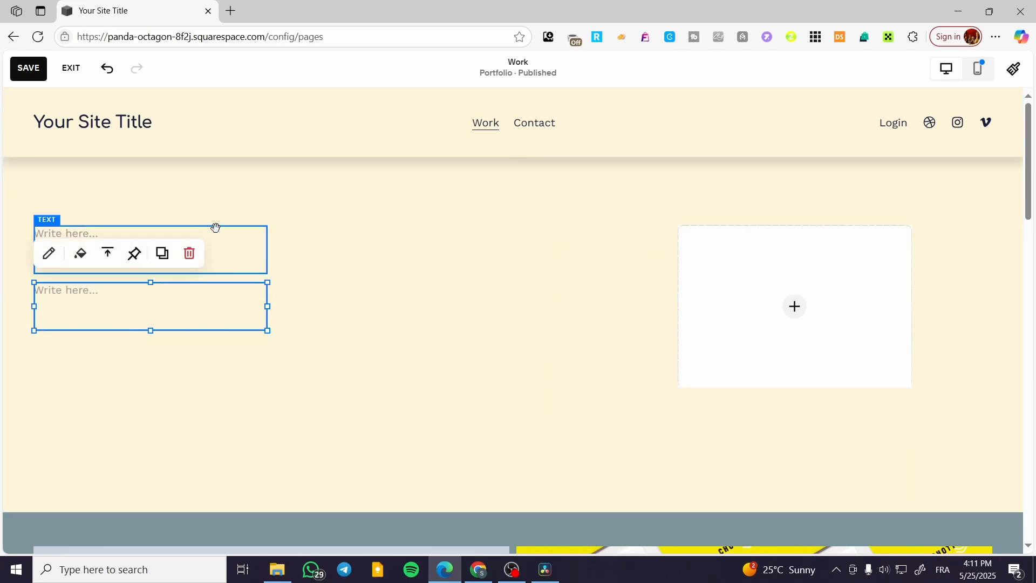
{"action": "left_click", "coordinate": [232, 201]}
Add a button block and move it to the section's lower left, aligned with the text blocks
{"action": "left_click", "coordinate": [54, 189]}
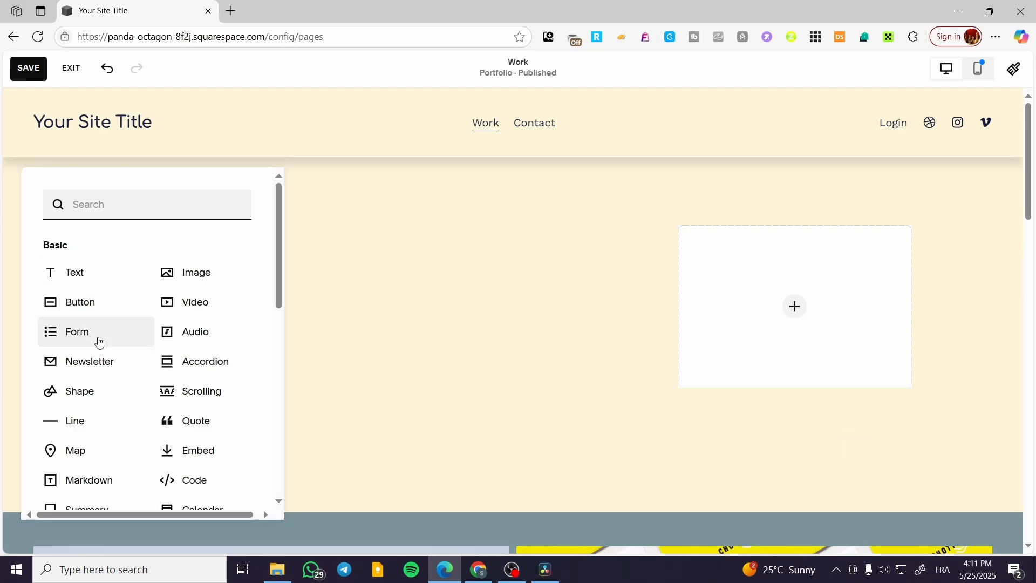
{"action": "left_click", "coordinate": [102, 306]}
{"action": "left_click_drag", "start_coordinate": [234, 314], "coordinate": [273, 474]}
{"action": "left_click_drag", "start_coordinate": [189, 476], "coordinate": [108, 475]}
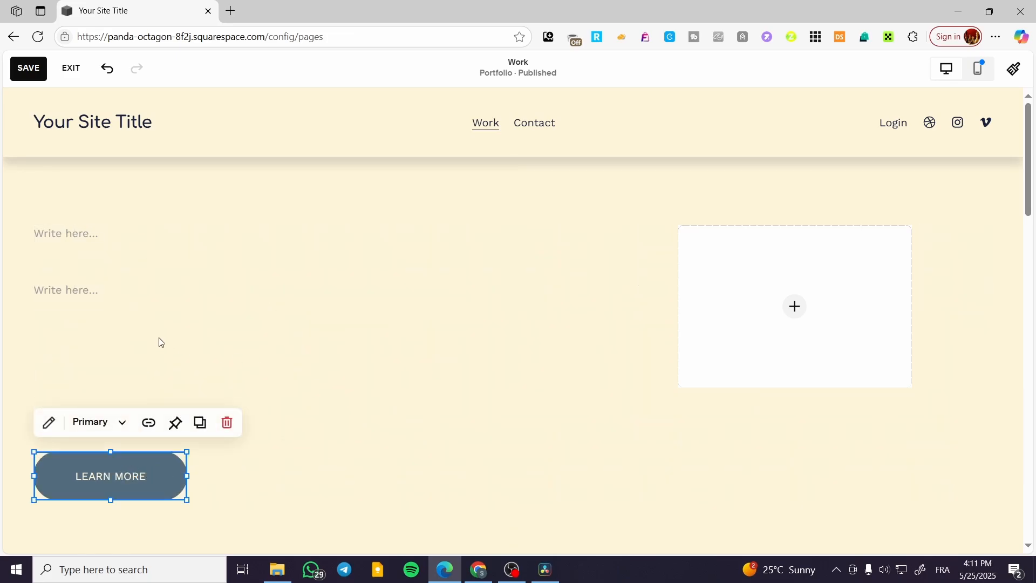
Try an audio block in the middle of the section and remove it, closing the block list without adding another
{"action": "left_click", "coordinate": [32, 215]}
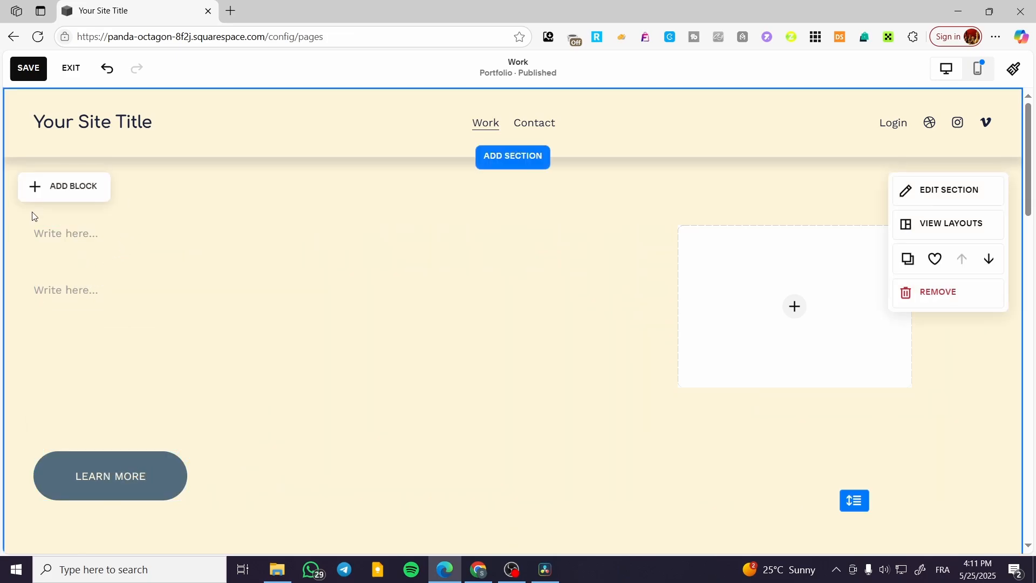
{"action": "left_click", "coordinate": [56, 186]}
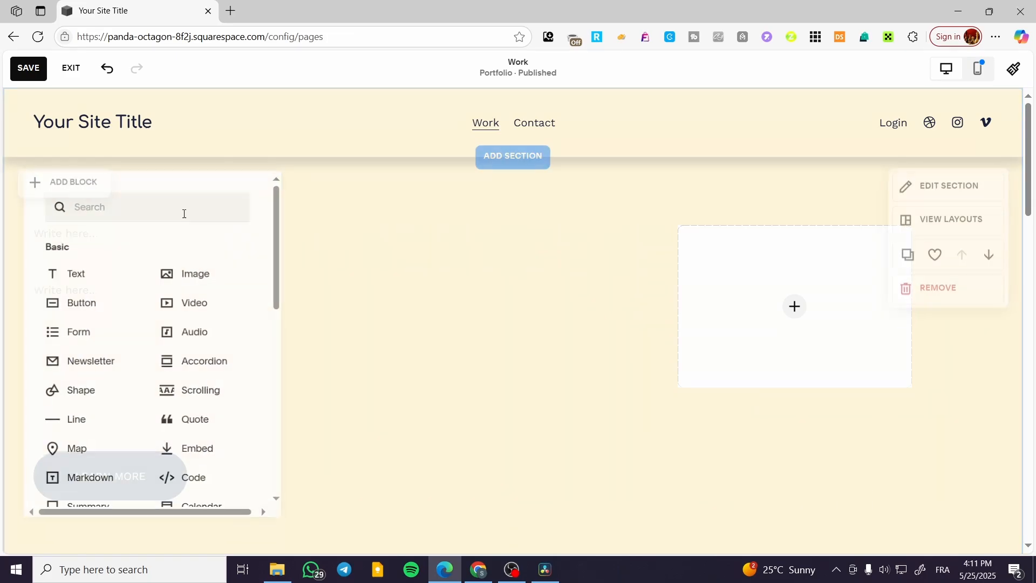
{"action": "left_click", "coordinate": [211, 339]}
{"action": "left_click_drag", "start_coordinate": [164, 259], "coordinate": [462, 349]}
{"action": "left_click", "coordinate": [454, 253]}
{"action": "left_click", "coordinate": [86, 192]}
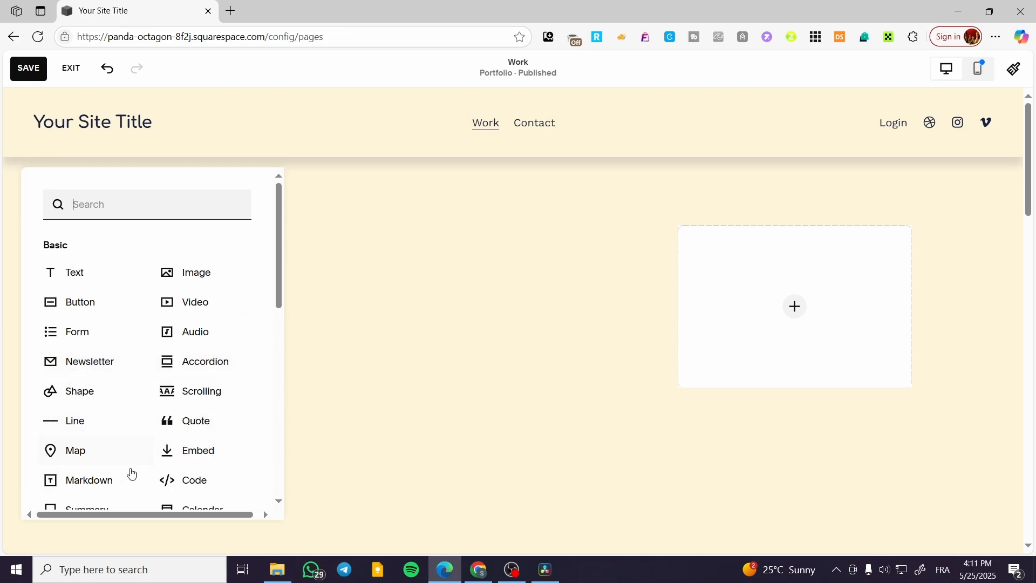
{"action": "left_click", "coordinate": [378, 382]}
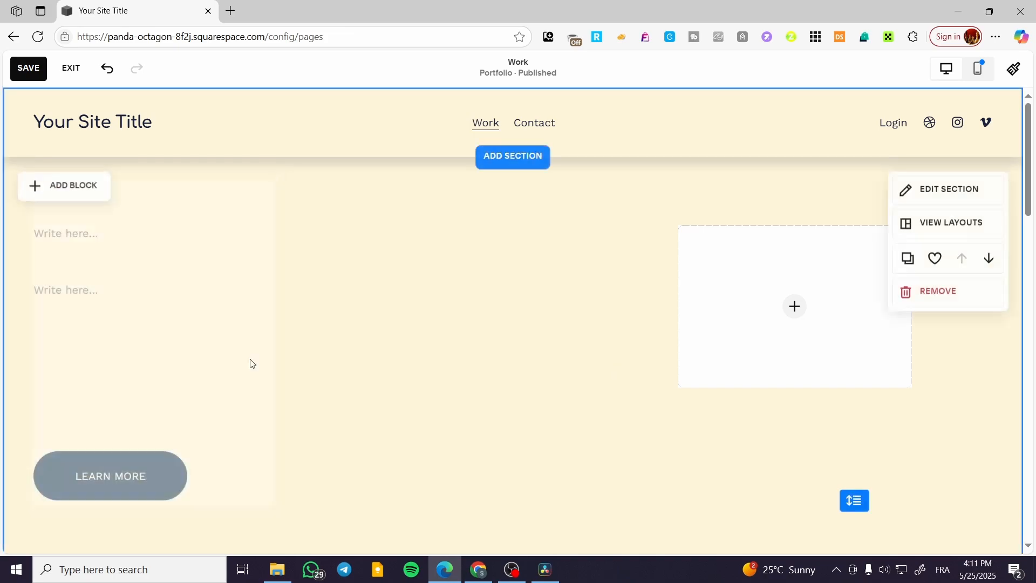
Format the upper text block as Heading 3 and enter "Title Test" in it
{"action": "left_click", "coordinate": [76, 238]}
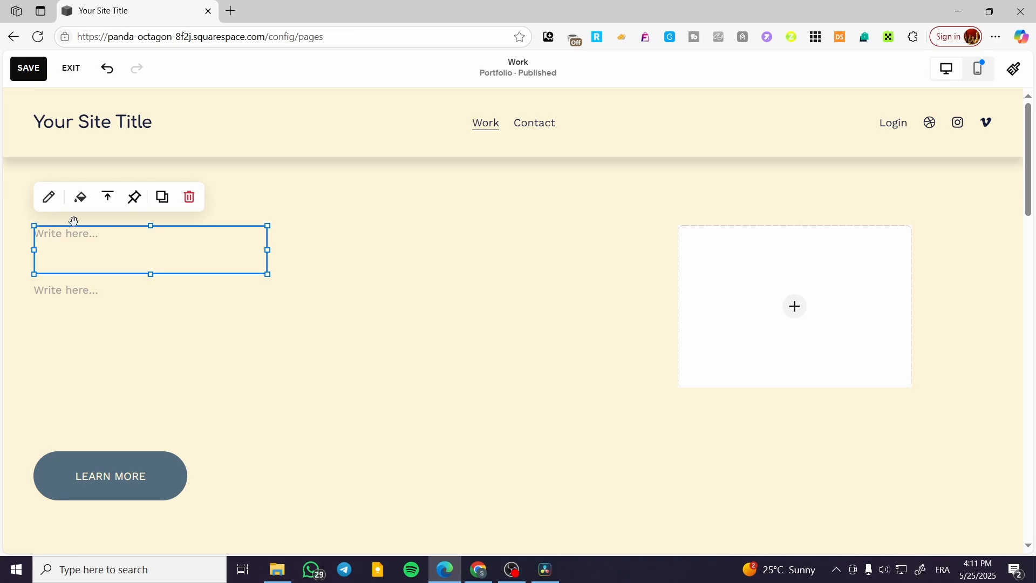
{"action": "left_click", "coordinate": [49, 198]}
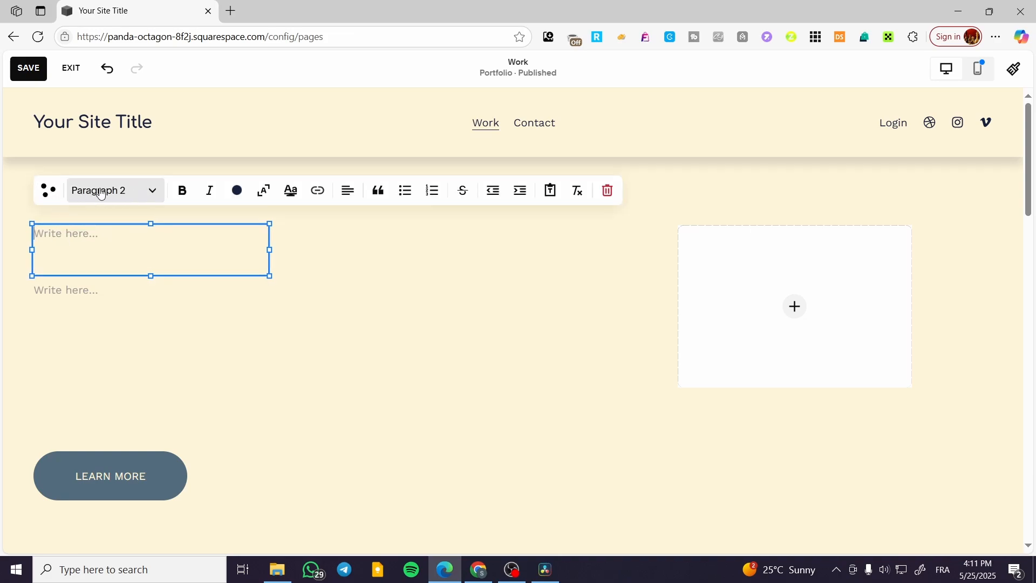
{"action": "left_click", "coordinate": [143, 196]}
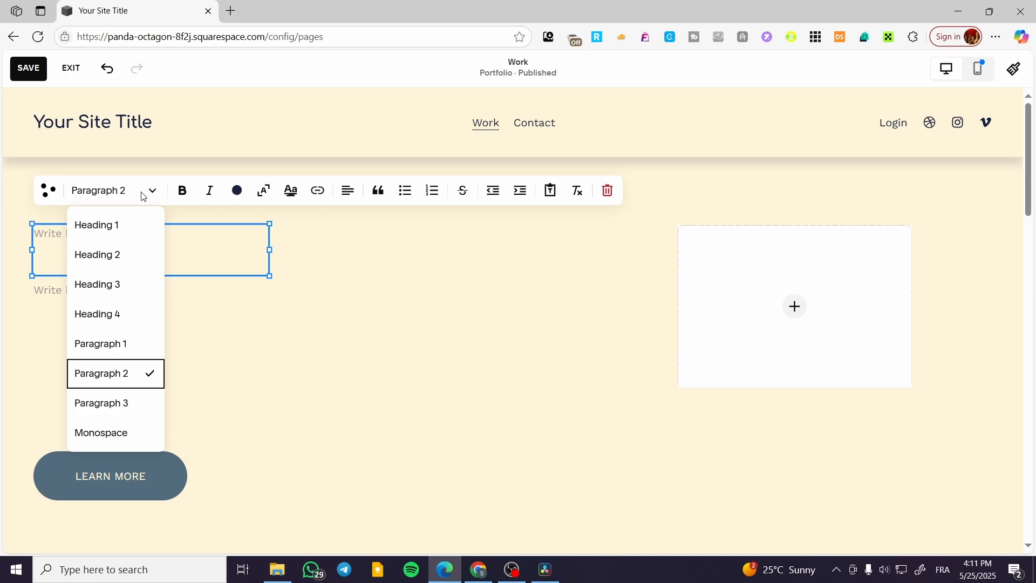
{"action": "left_click", "coordinate": [142, 282]}
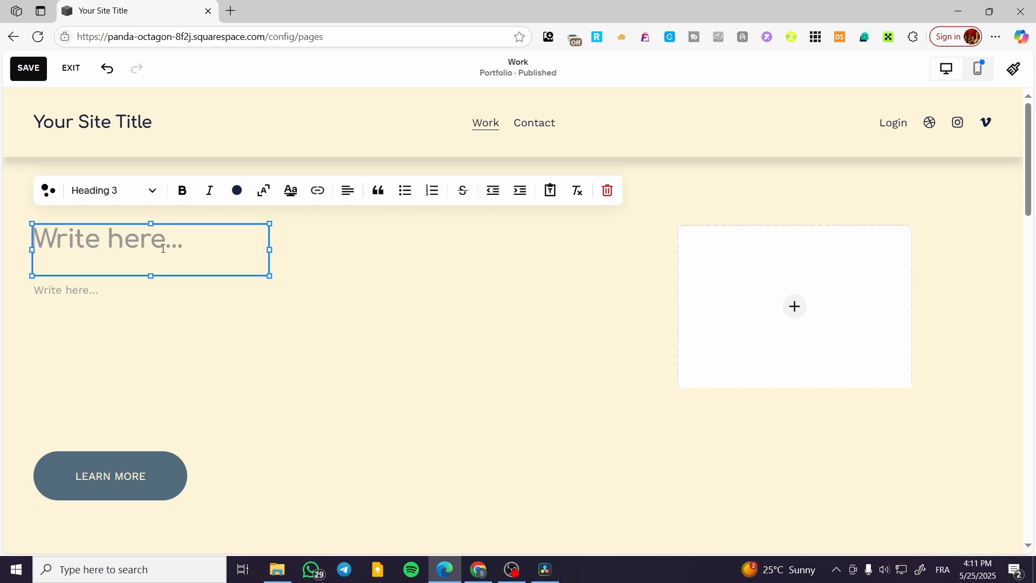
{"action": "type", "text": "Title "}
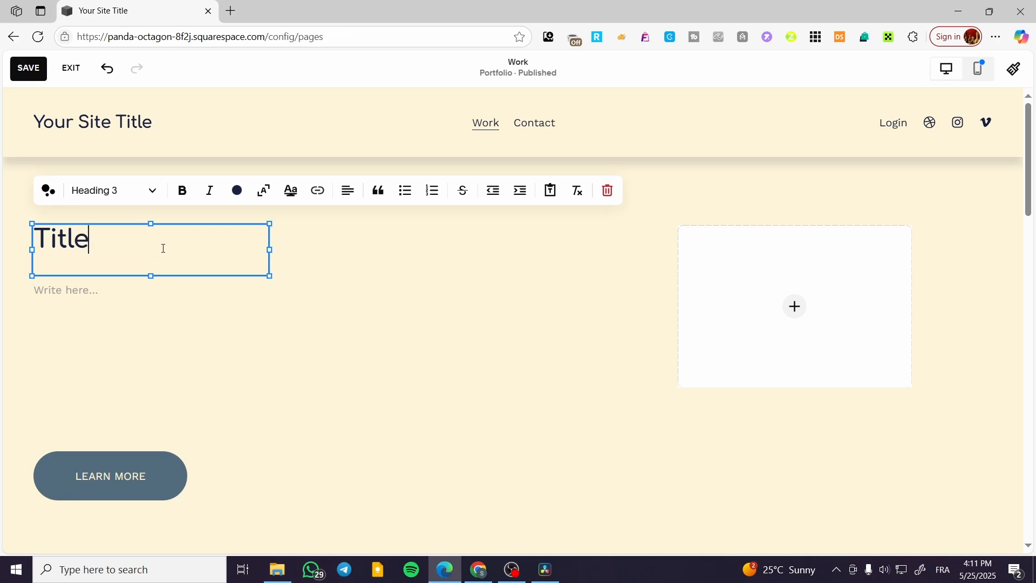
{"action": "type", "text": "Test"}
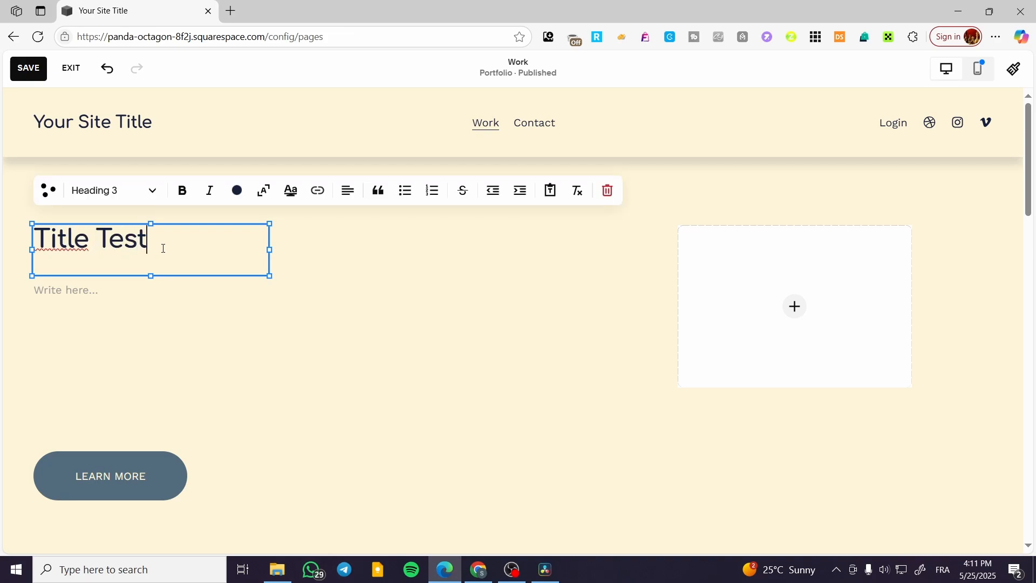
Review the heading and paragraph styles available for the second text block without changing its style
{"action": "left_click", "coordinate": [86, 292]}
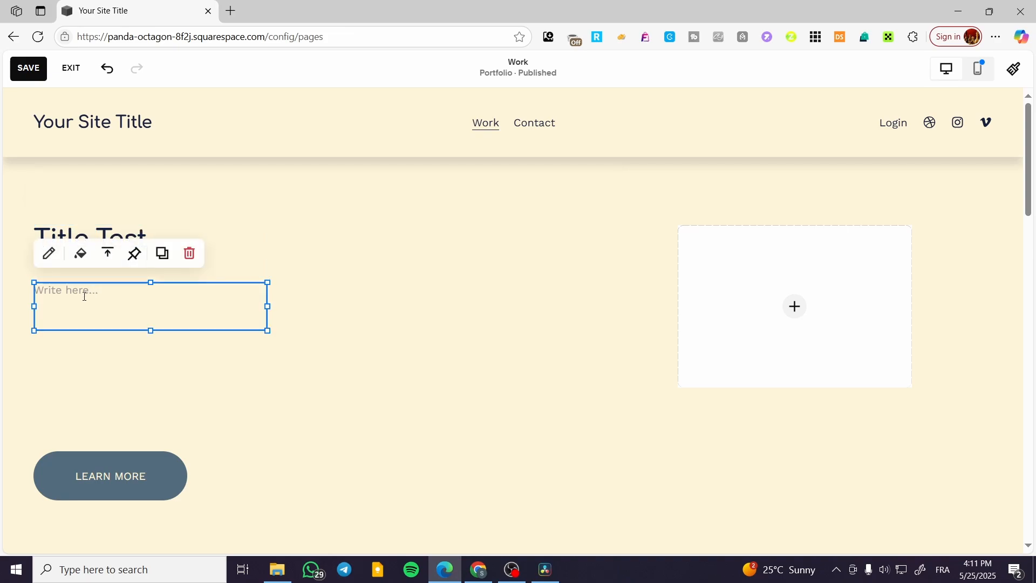
{"action": "left_click", "coordinate": [83, 295]}
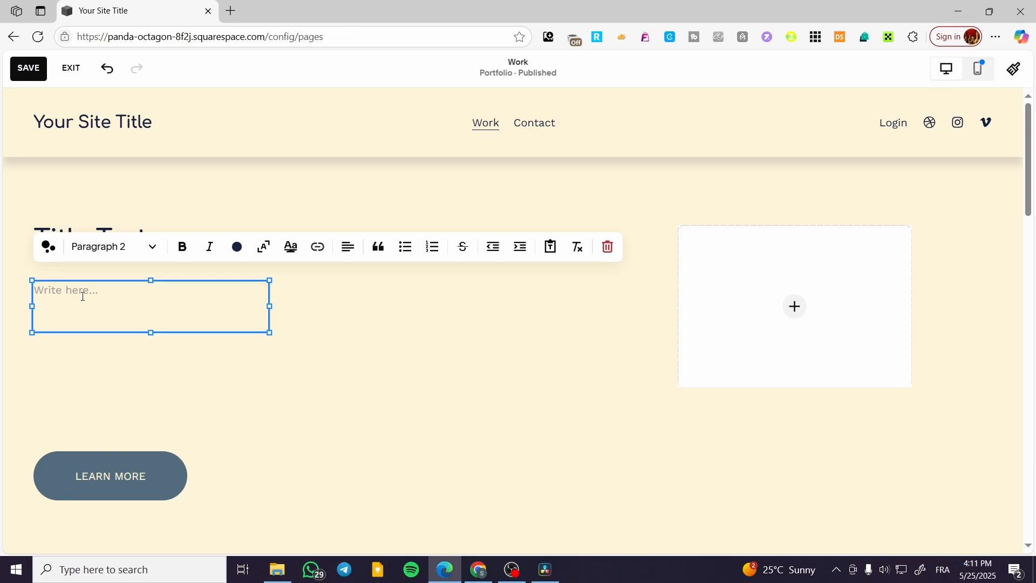
{"action": "left_click", "coordinate": [127, 254]}
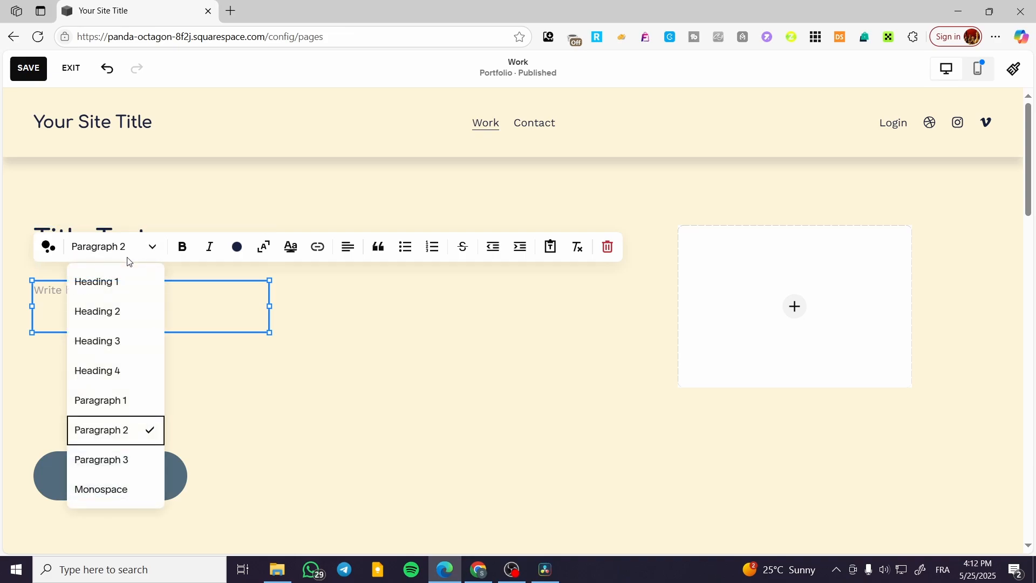
{"action": "left_click", "coordinate": [180, 274]}
Make the whole "Title Test" heading bold
{"action": "left_click", "coordinate": [158, 244]}
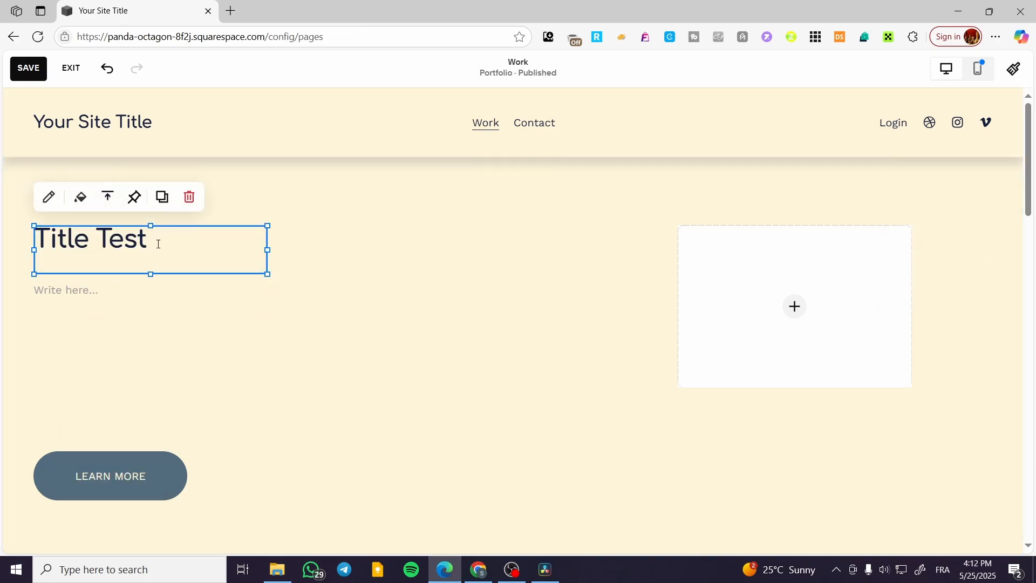
{"action": "left_click", "coordinate": [60, 205]}
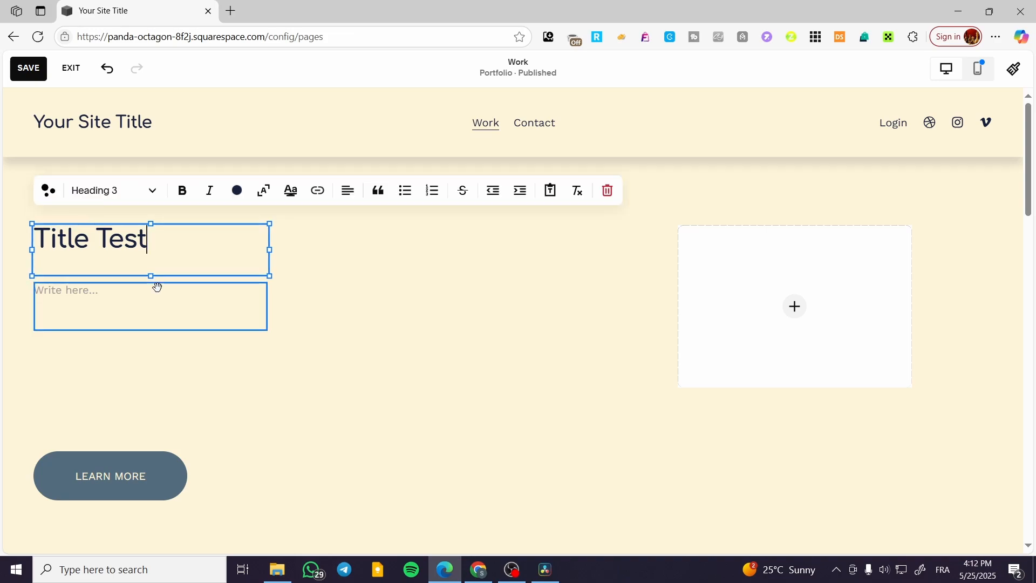
{"action": "triple_click", "coordinate": [95, 238]}
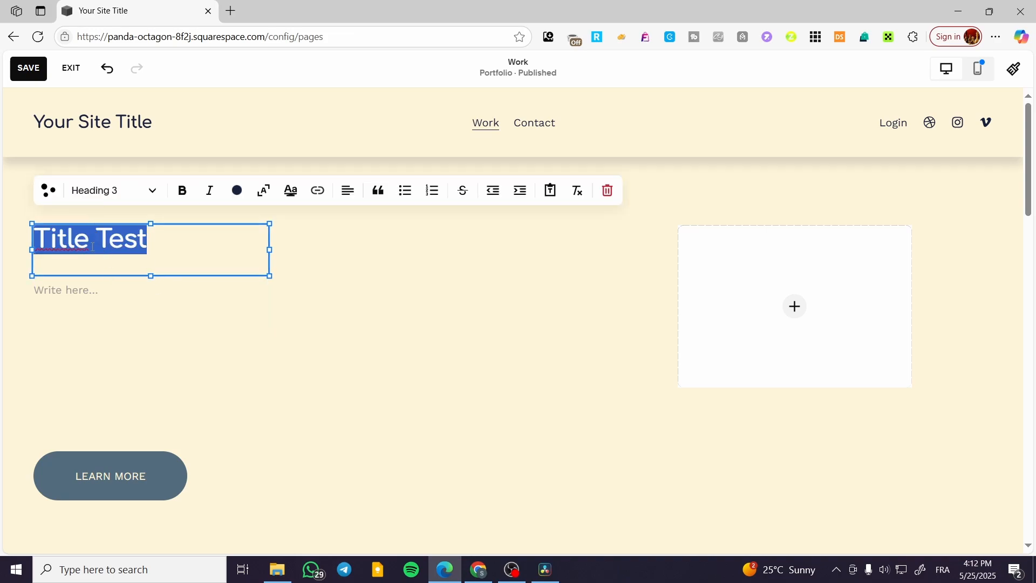
{"action": "left_click", "coordinate": [178, 192]}
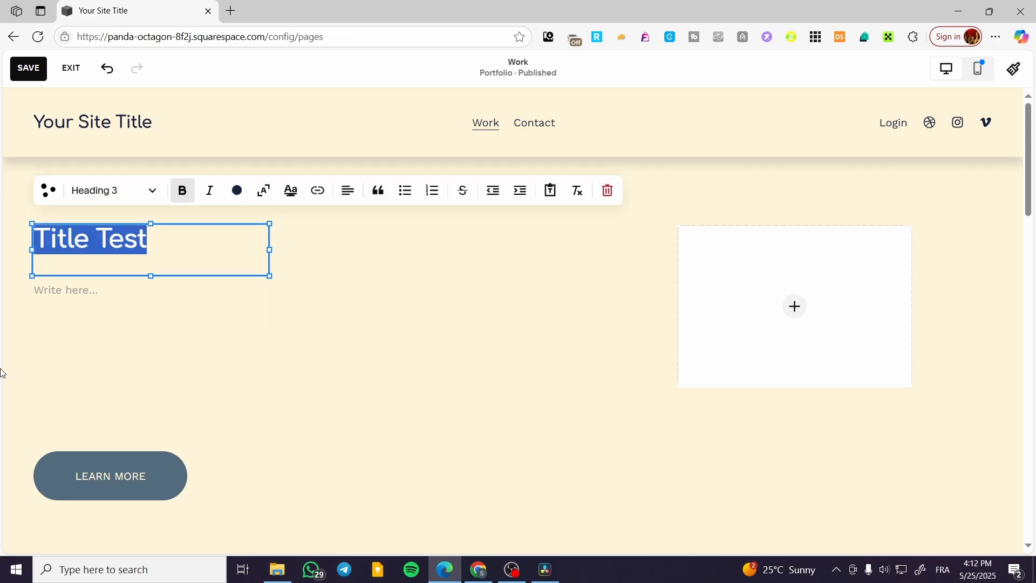
{"action": "left_click", "coordinate": [185, 213]}
Try italic formatting on the "Title Test" heading and turn it off again
{"action": "left_click", "coordinate": [160, 243]}
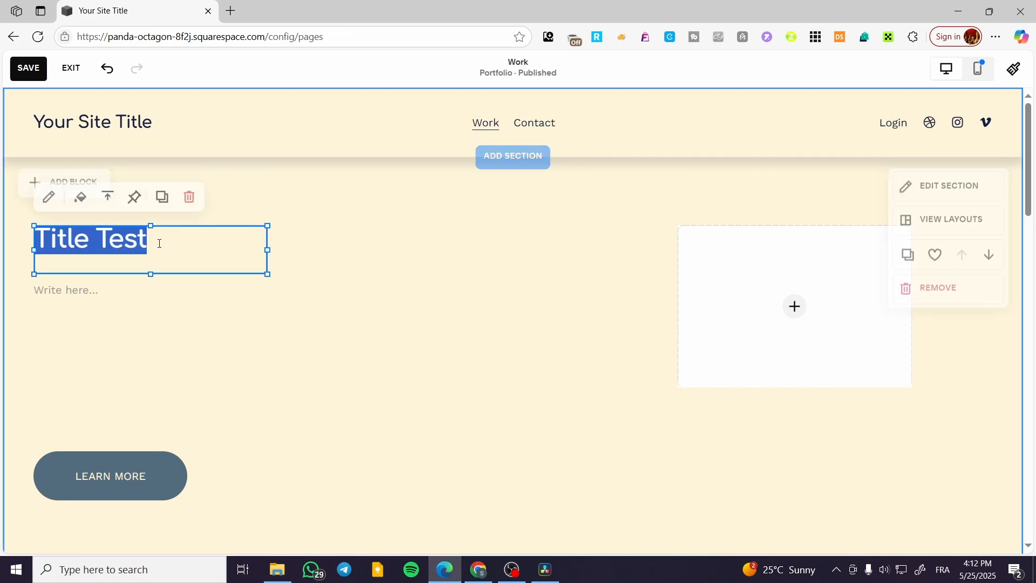
{"action": "left_click", "coordinate": [50, 200]}
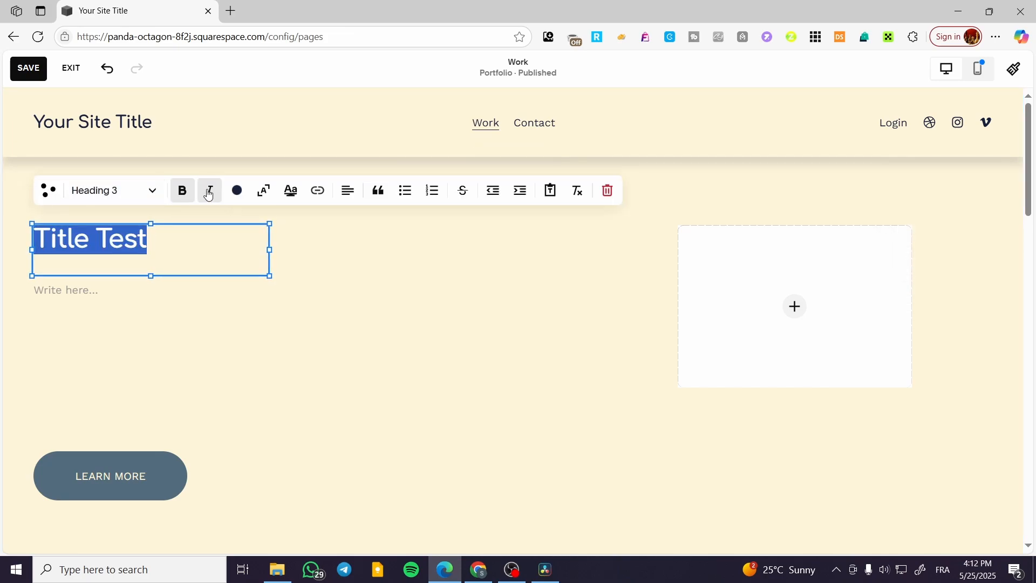
{"action": "left_click", "coordinate": [210, 193]}
{"action": "left_click", "coordinate": [216, 208]}
{"action": "left_click", "coordinate": [126, 240]}
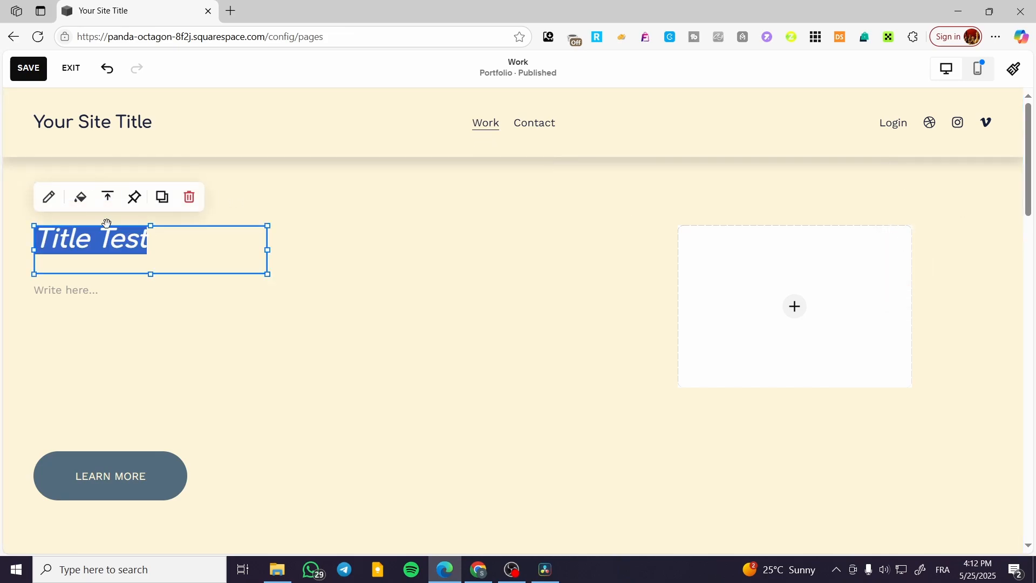
{"action": "left_click", "coordinate": [49, 199]}
{"action": "left_click", "coordinate": [210, 191]}
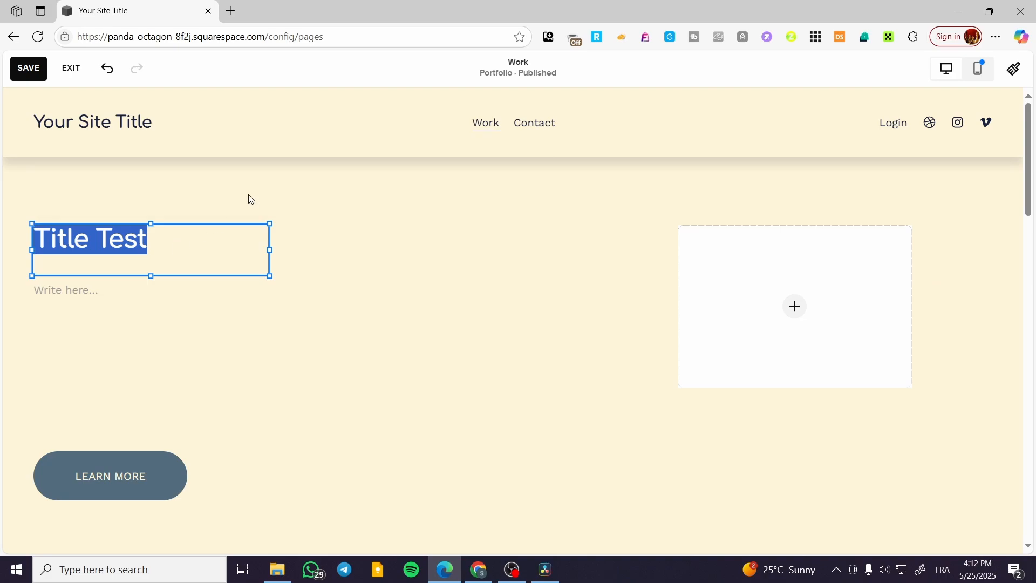
Colour the whole "Title Test" heading with the medium slate blue from the site palette
{"action": "left_click", "coordinate": [191, 249]}
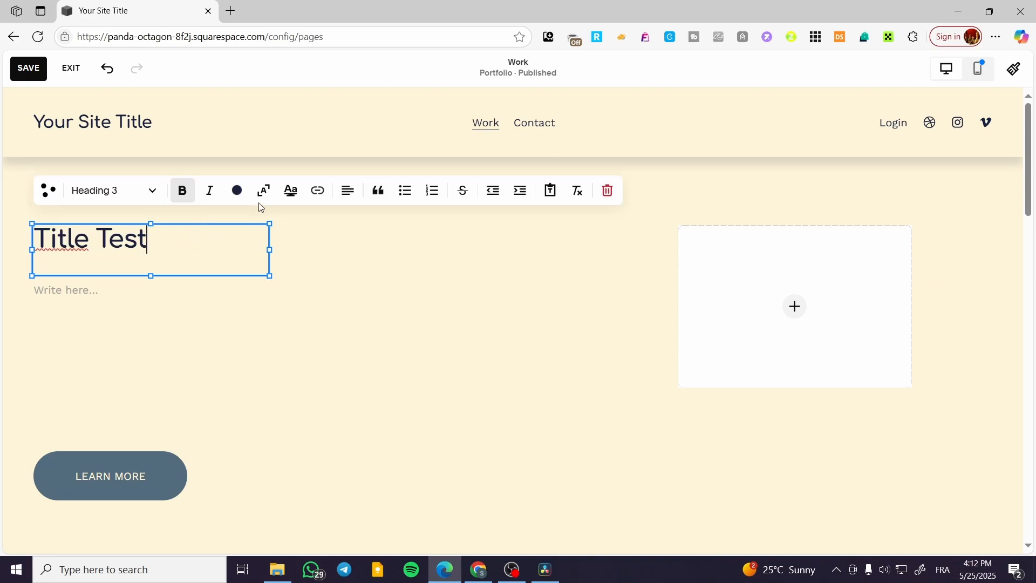
{"action": "key", "text": "ctrl+a"}
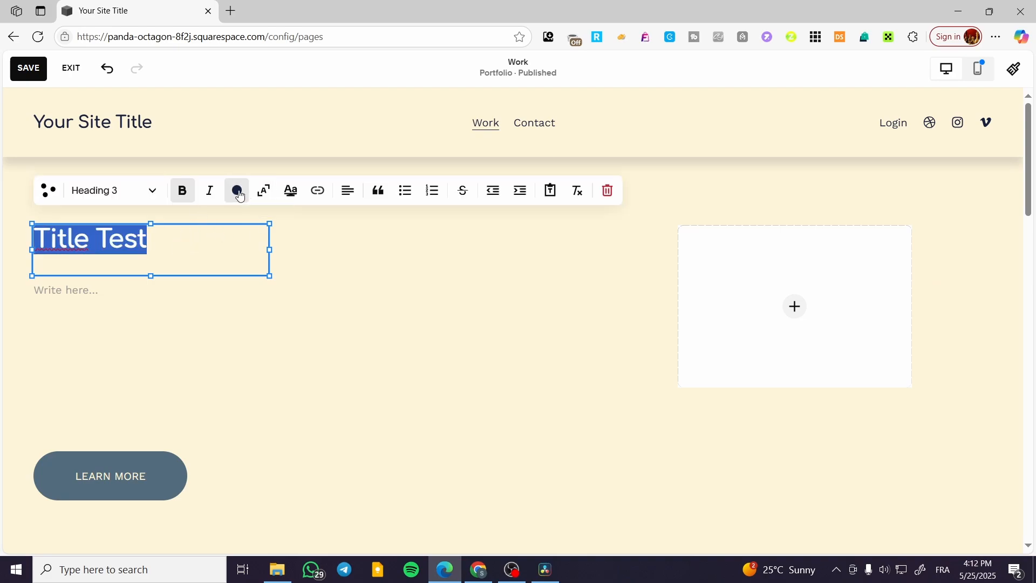
{"action": "left_click", "coordinate": [240, 196]}
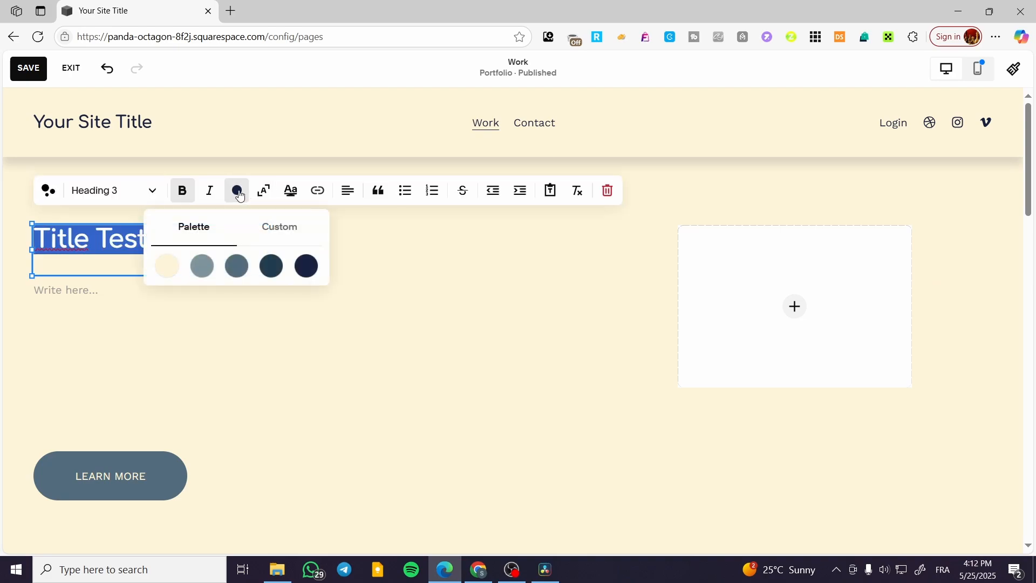
{"action": "left_click", "coordinate": [240, 268]}
{"action": "left_click", "coordinate": [197, 315]}
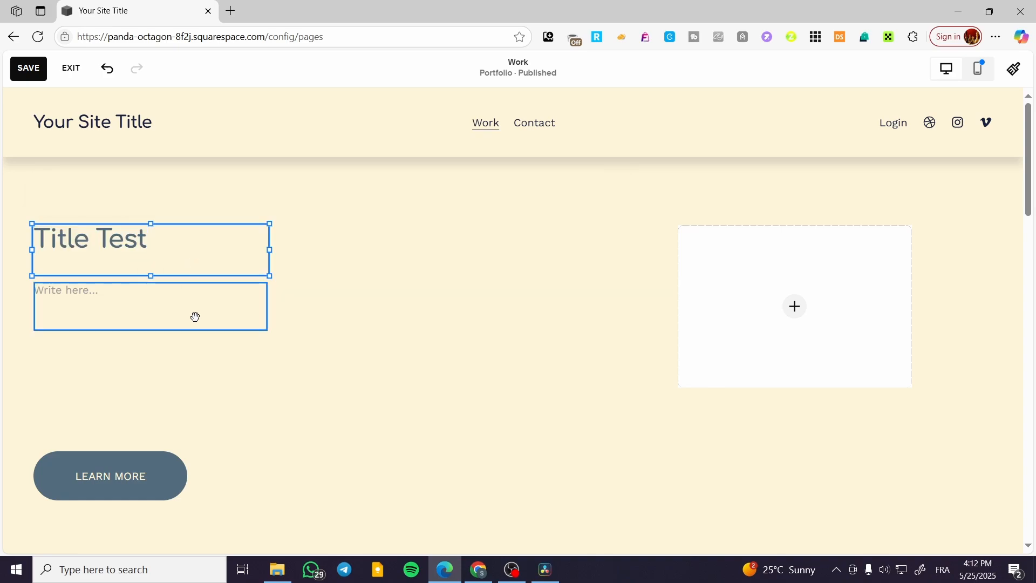
{"action": "left_click", "coordinate": [434, 306]}
Give the "Title Test" heading a custom bright blue text colour, #1495E7
{"action": "left_click", "coordinate": [151, 245]}
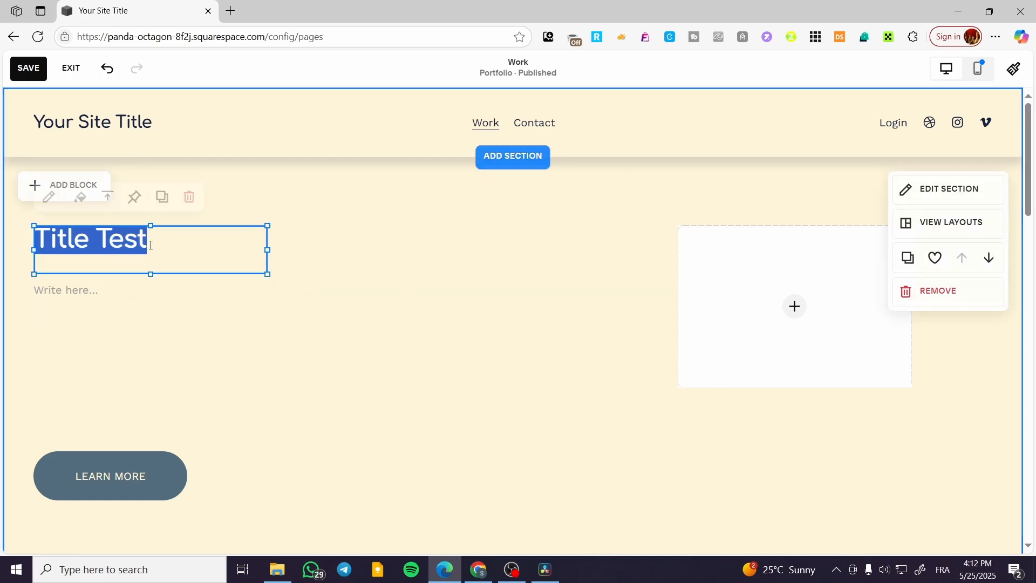
{"action": "left_click", "coordinate": [49, 197]}
{"action": "left_click", "coordinate": [236, 192]}
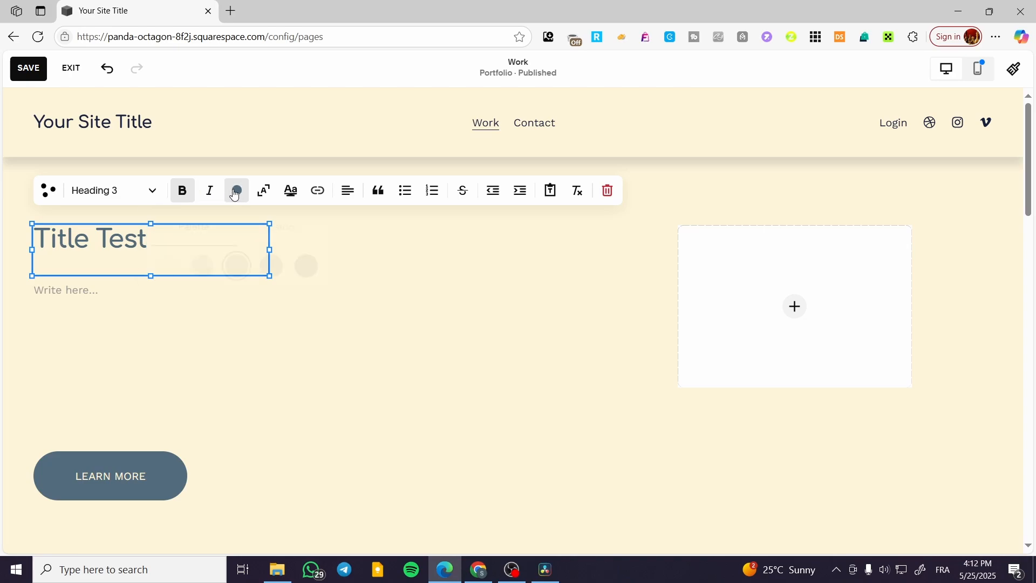
{"action": "left_click", "coordinate": [285, 227]}
{"action": "left_click", "coordinate": [308, 269]}
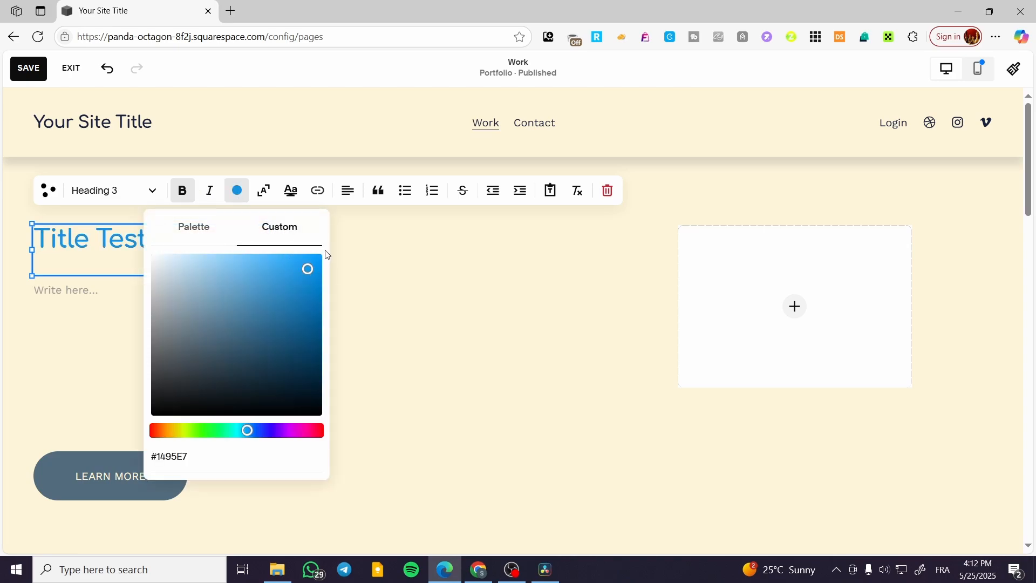
{"action": "left_click", "coordinate": [325, 251]}
Enter "Text Description" in the second text block and make it bold
{"action": "left_click", "coordinate": [111, 296]}
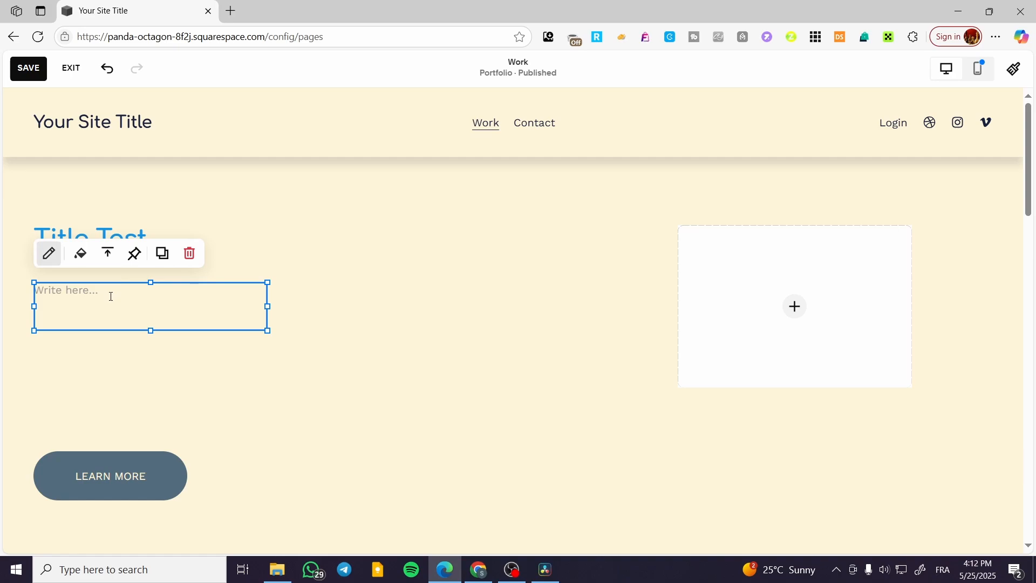
{"action": "left_click", "coordinate": [111, 296]}
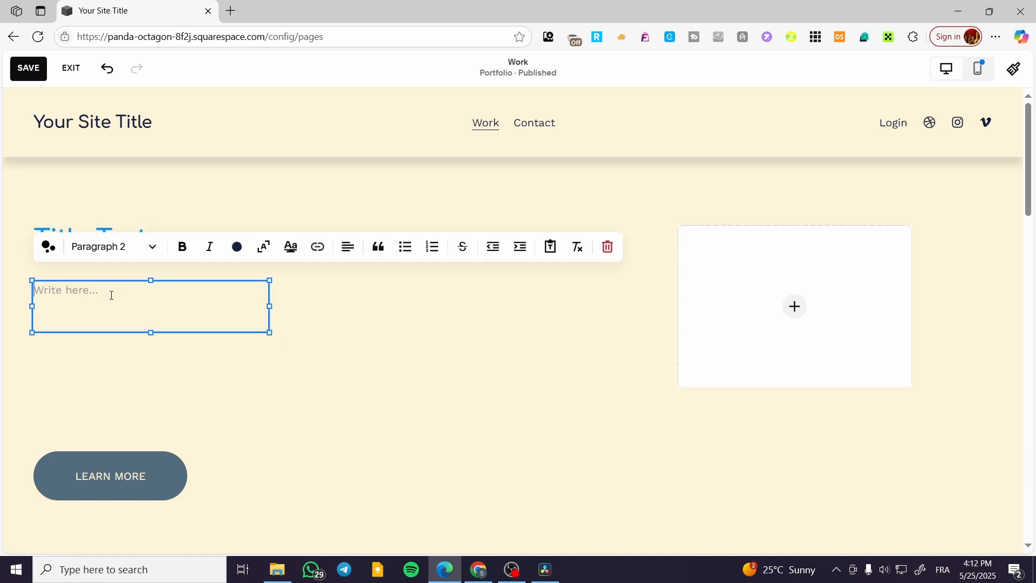
{"action": "type", "text": "Text Description"}
{"action": "key", "text": "ctrl+a"}
{"action": "left_click", "coordinate": [183, 247]}
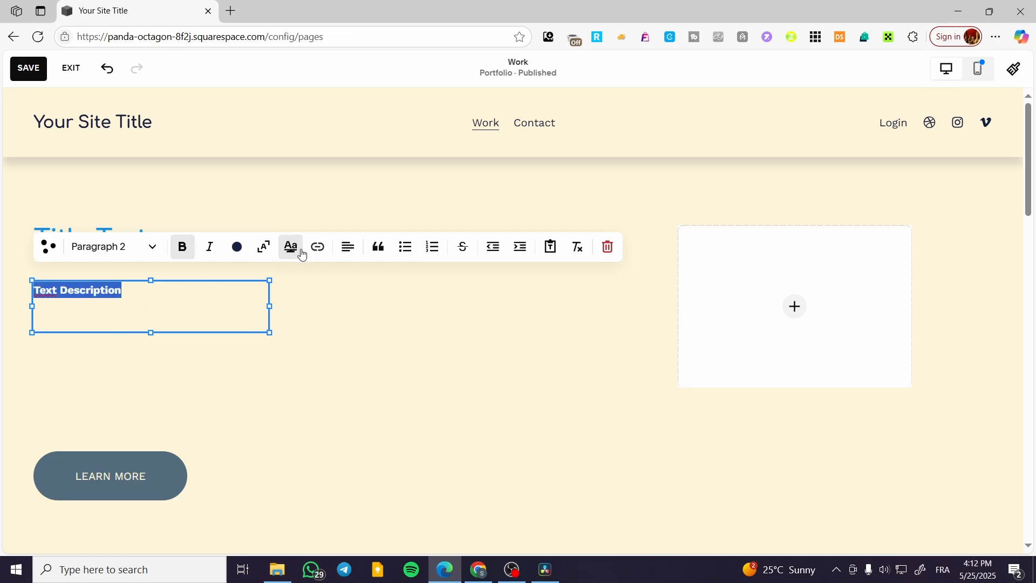
Give the "Text Description" text a custom magenta colour
{"action": "left_click", "coordinate": [236, 246]}
{"action": "left_click", "coordinate": [280, 284]}
{"action": "left_click", "coordinate": [258, 488]}
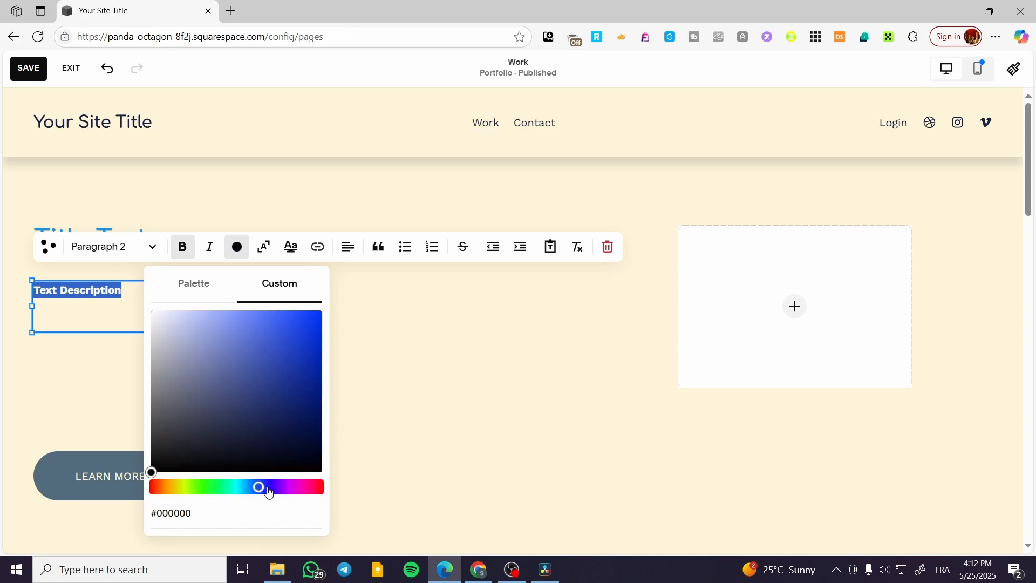
{"action": "left_click", "coordinate": [287, 488]}
{"action": "left_click", "coordinate": [313, 313]}
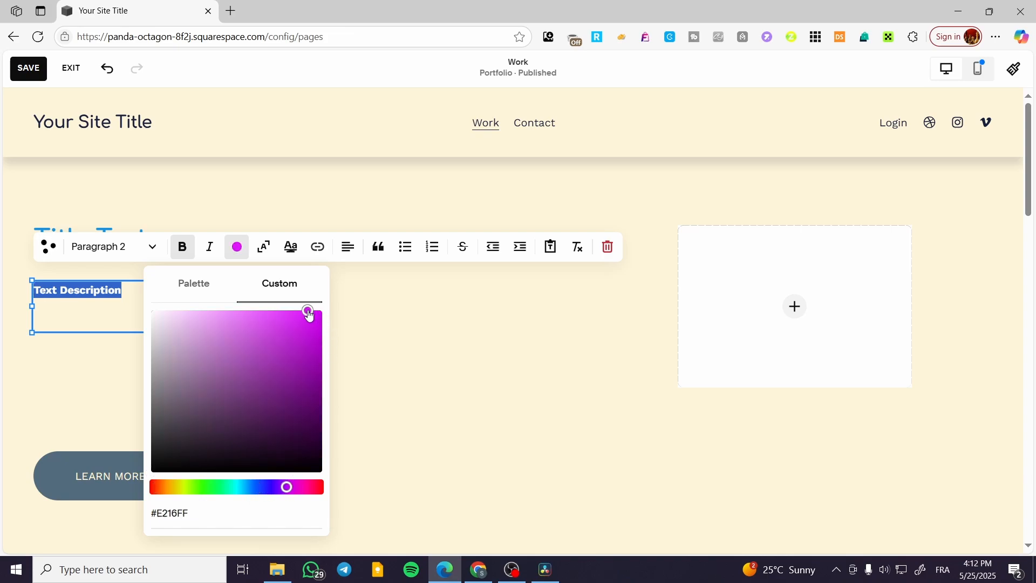
{"action": "left_click", "coordinate": [320, 353]}
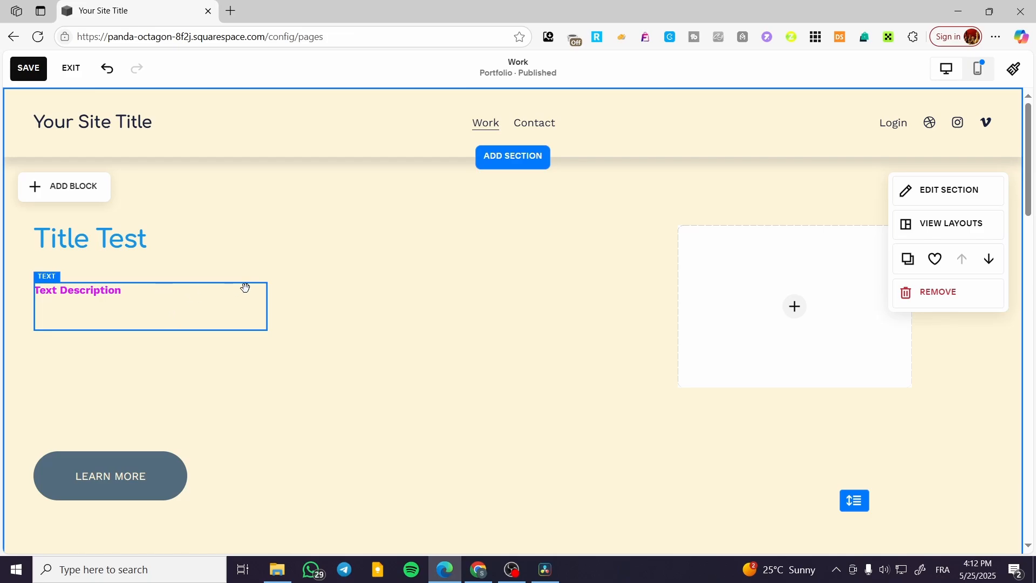
Move the Learn More button four grid columns to the right and two rows up
{"action": "left_click_drag", "start_coordinate": [128, 478], "coordinate": [242, 438]}
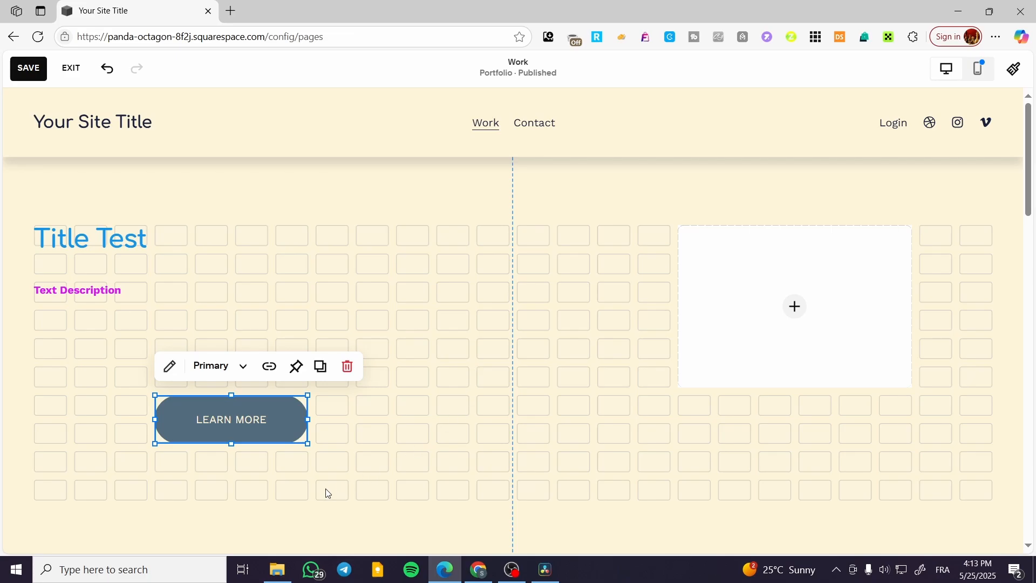
{"action": "left_click", "coordinate": [331, 495]}
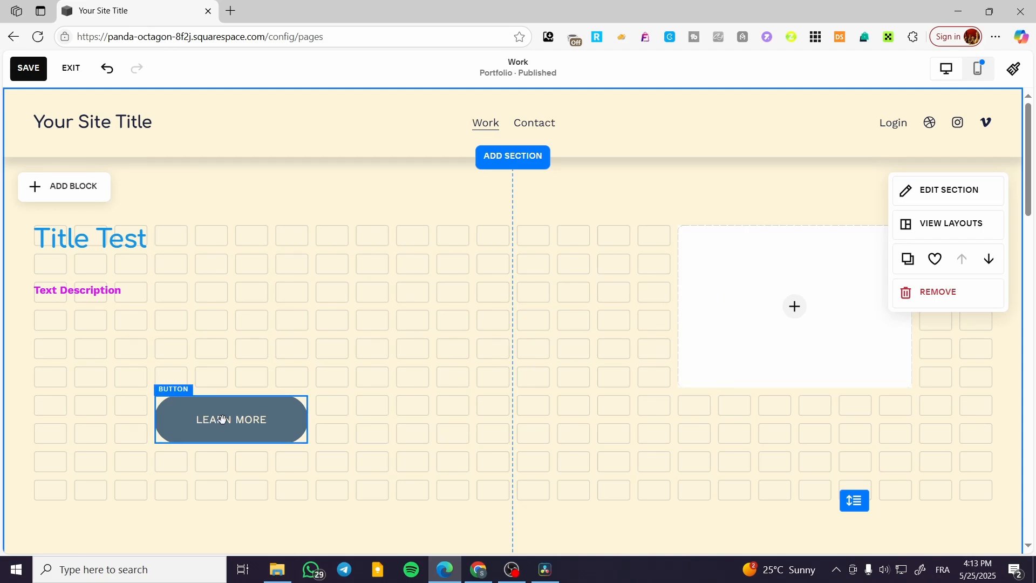
{"action": "left_click_drag", "start_coordinate": [220, 414], "coordinate": [260, 414]}
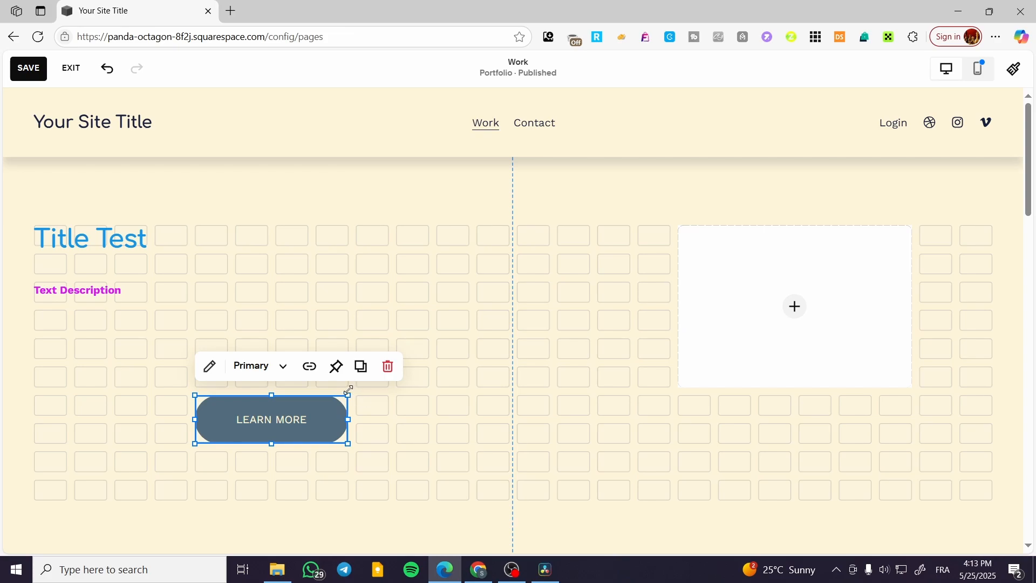
Move the empty image block two columns left and two rows down, and align the "Text Description" block with the button's left edge
{"action": "left_click_drag", "start_coordinate": [844, 275], "coordinate": [763, 286]}
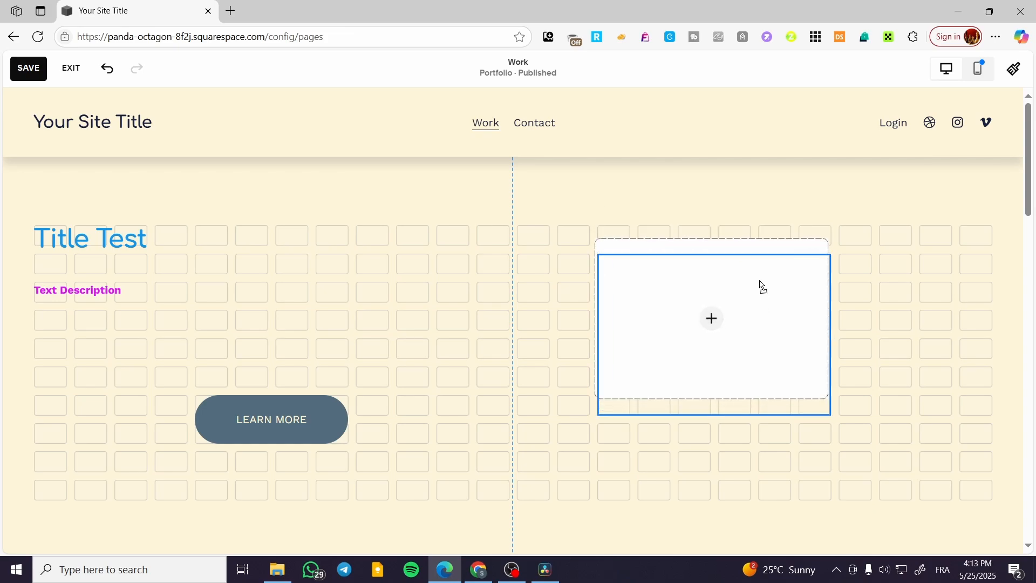
{"action": "left_click_drag", "start_coordinate": [761, 286], "coordinate": [761, 283]}
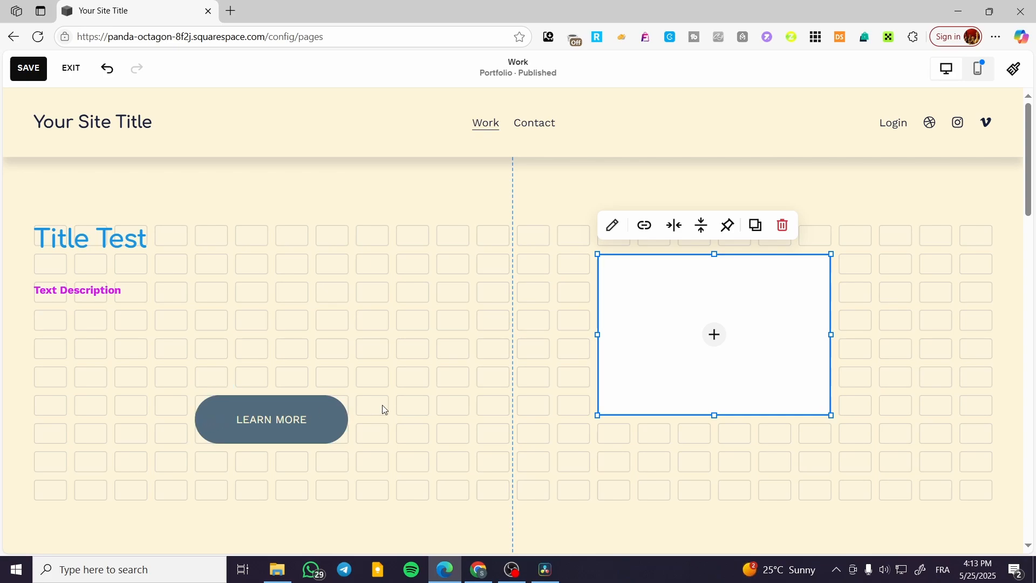
{"action": "left_click_drag", "start_coordinate": [712, 333], "coordinate": [696, 378]}
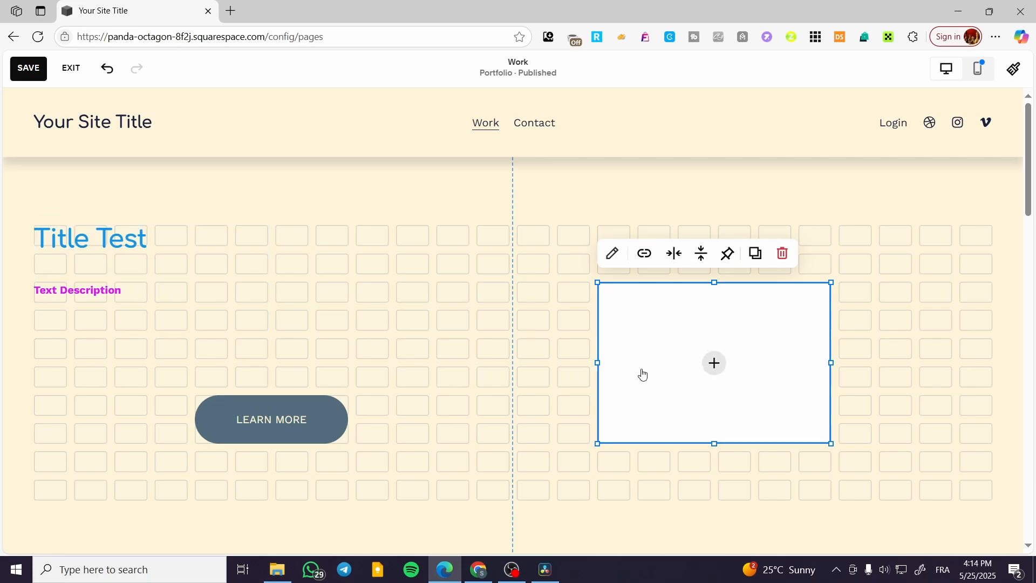
{"action": "left_click_drag", "start_coordinate": [146, 310], "coordinate": [268, 314]}
Fill the empty image block with the free stock photo of a sunlit mountain river
{"action": "left_click", "coordinate": [718, 352]}
{"action": "left_click", "coordinate": [714, 363]}
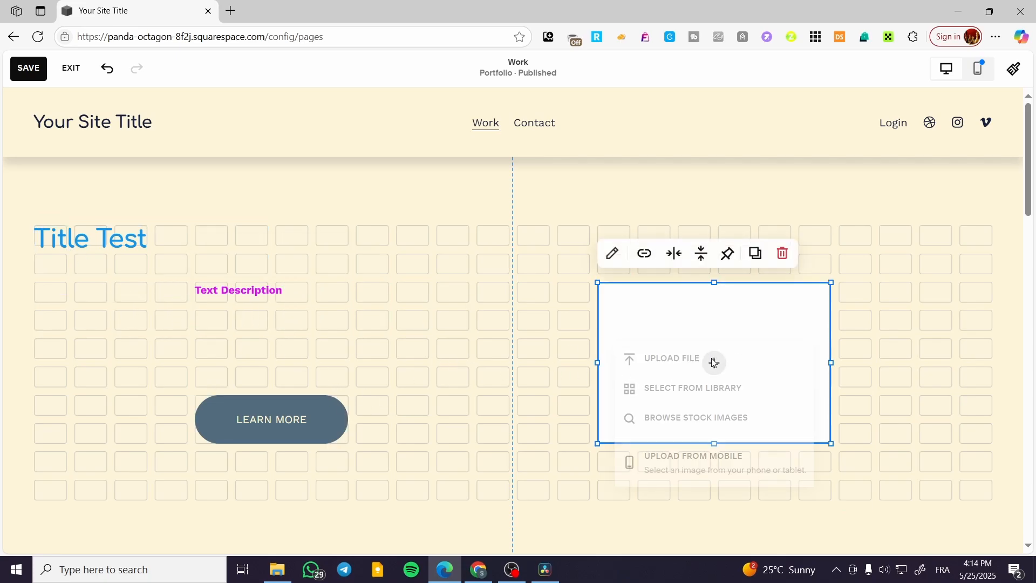
{"action": "left_click", "coordinate": [693, 389]}
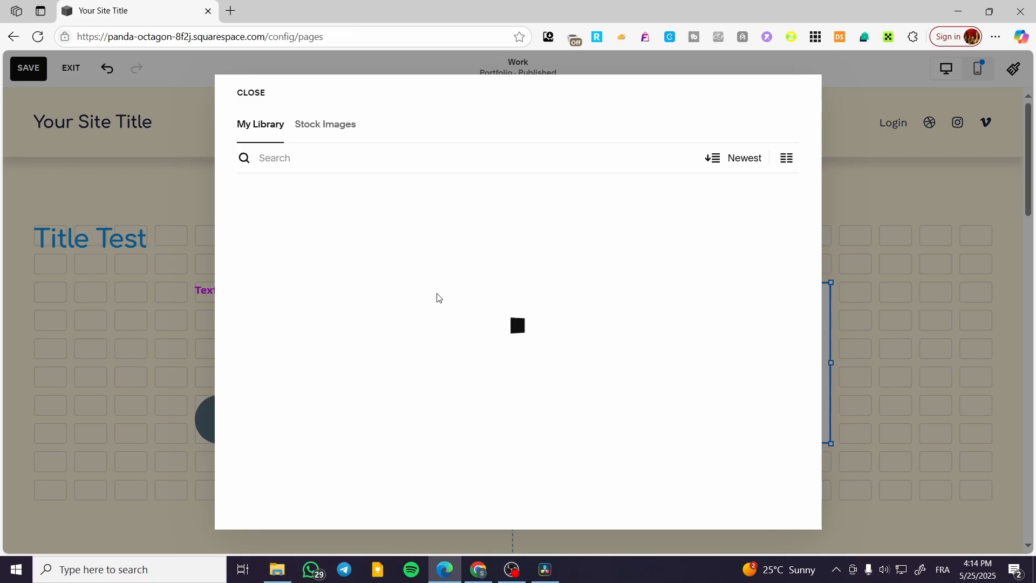
{"action": "left_click", "coordinate": [334, 127]}
{"action": "left_click", "coordinate": [737, 292]}
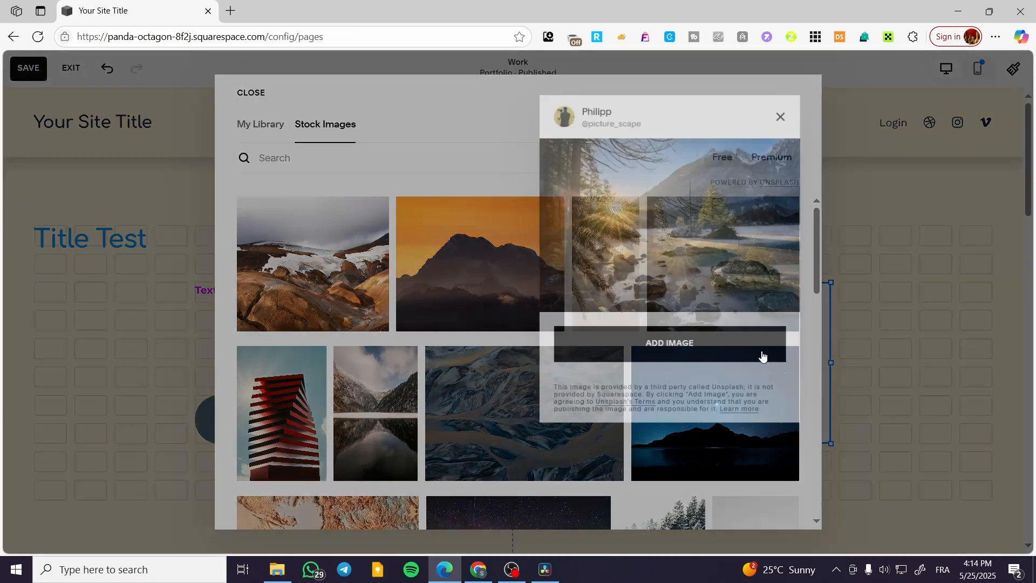
{"action": "left_click", "coordinate": [714, 352]}
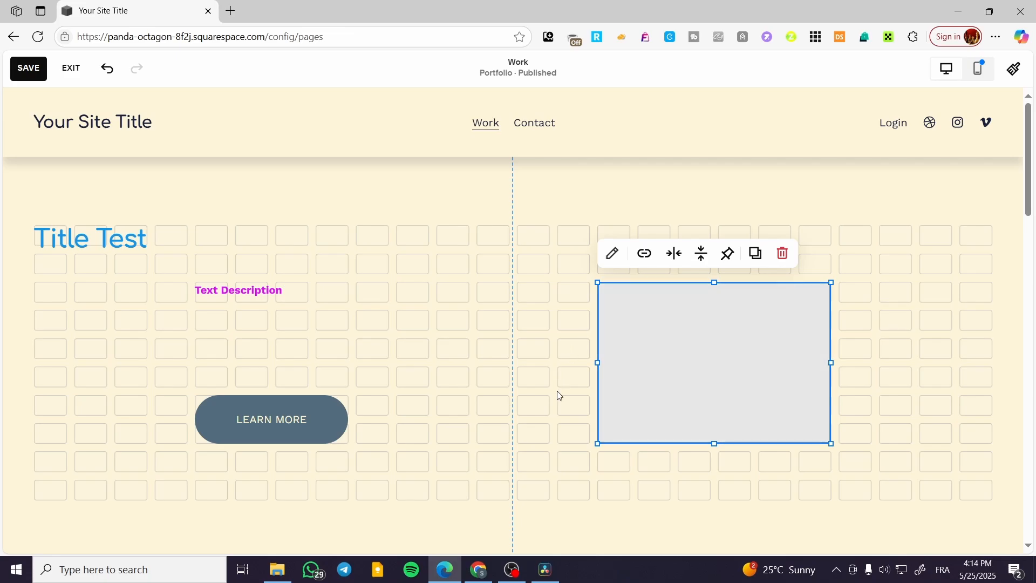
Review the image block's content settings, including its link, alternate filename and alt text
{"action": "left_click", "coordinate": [621, 256]}
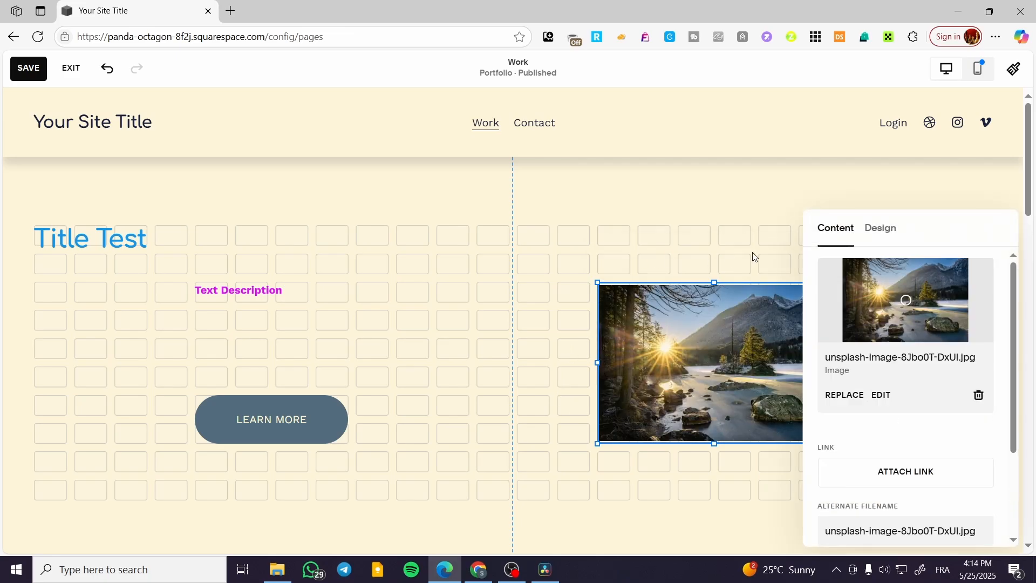
{"action": "scroll", "coordinate": [876, 332], "scroll_direction": "down", "scroll_amount": 3}
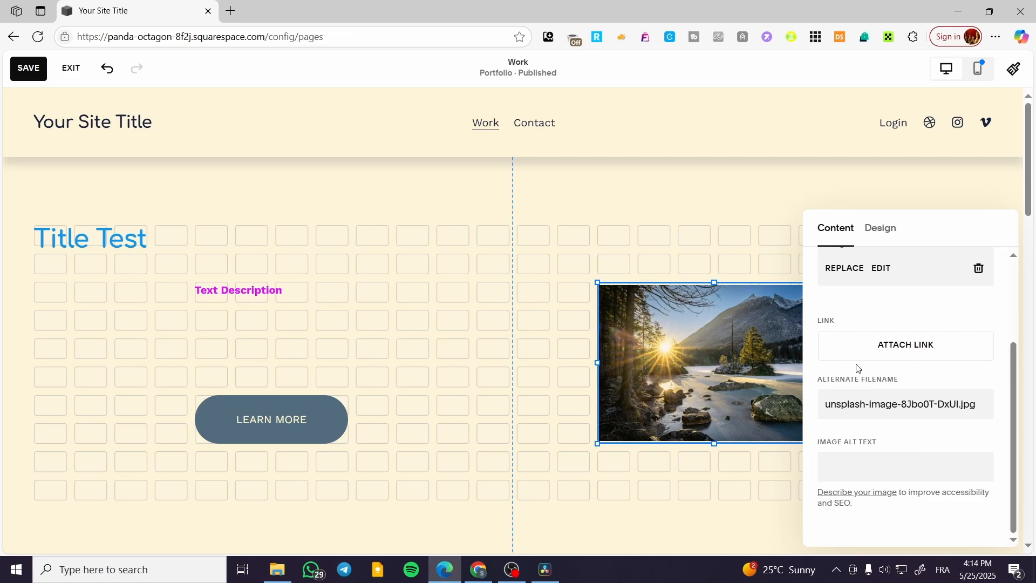
{"action": "scroll", "coordinate": [870, 363], "scroll_direction": "up", "scroll_amount": 3}
Compare the image's Fill and Shape display modes, check the available image effects, and set the display mode to Fill
{"action": "left_click", "coordinate": [887, 240]}
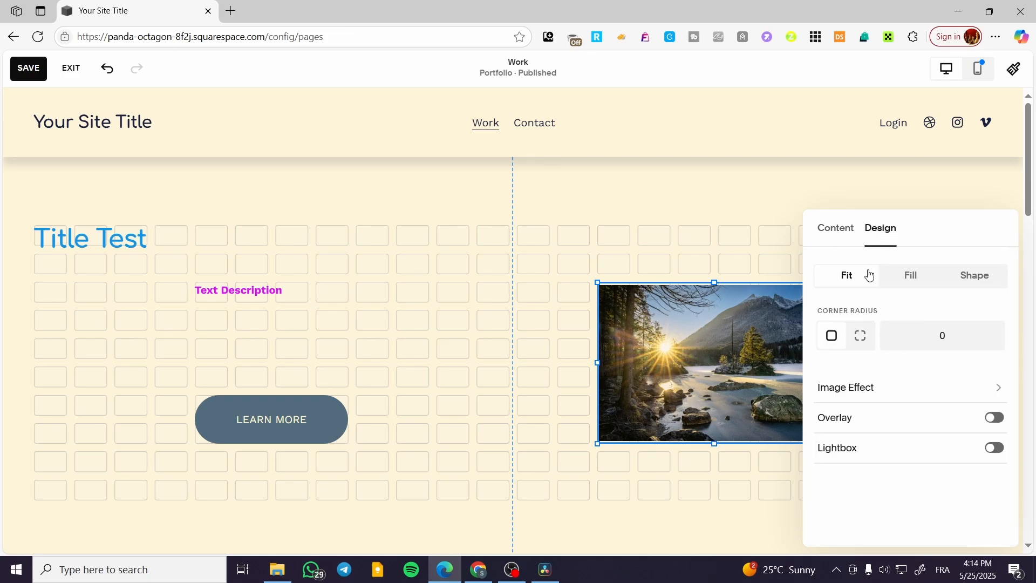
{"action": "left_click", "coordinate": [912, 278]}
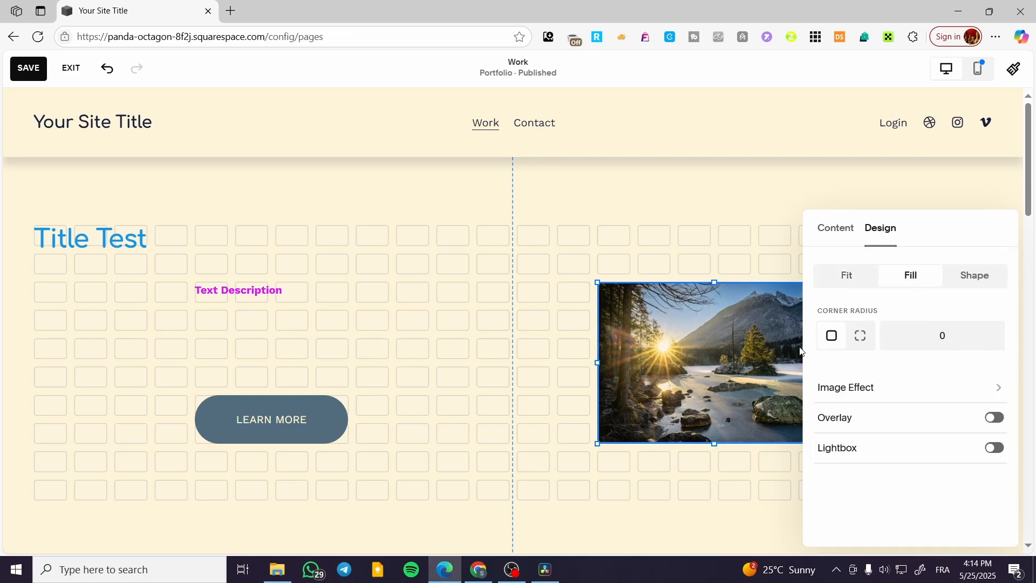
{"action": "left_click", "coordinate": [988, 274]}
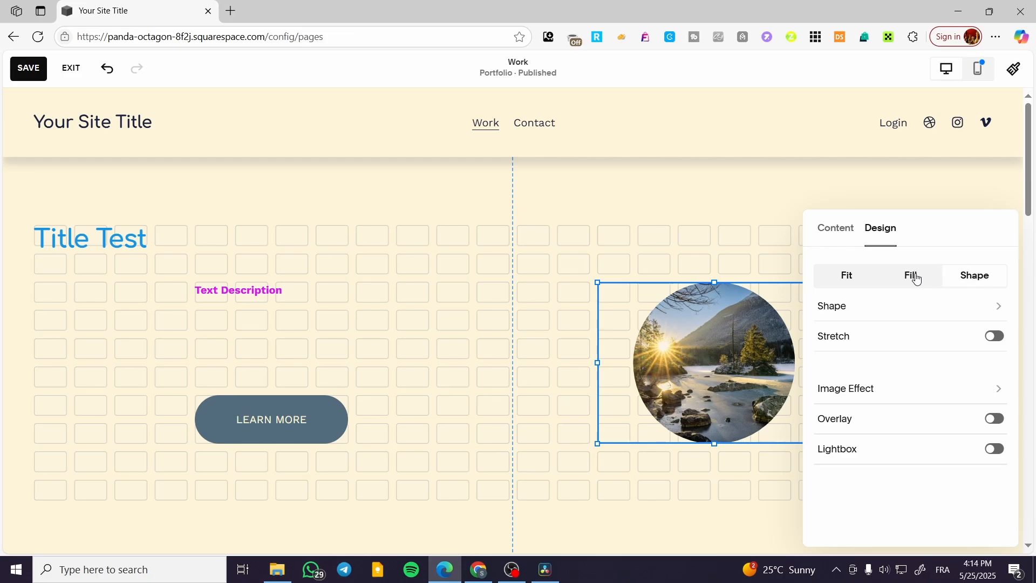
{"action": "left_click", "coordinate": [893, 398]}
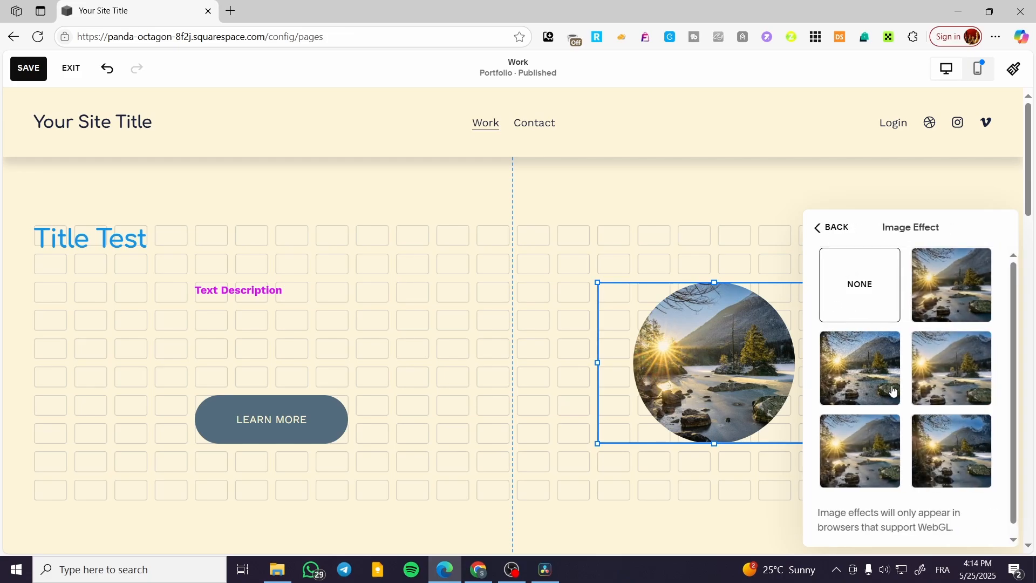
{"action": "left_click", "coordinate": [832, 228]}
{"action": "left_click", "coordinate": [898, 278]}
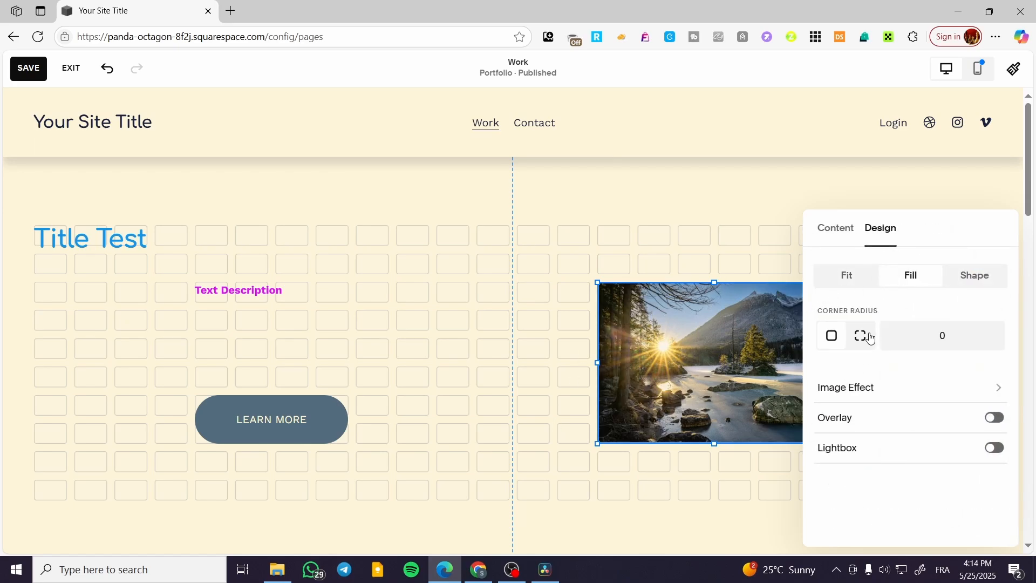
Try the Lightbox and Overlay options on the image, turn each off again, and close the image settings
{"action": "left_click", "coordinate": [995, 449]}
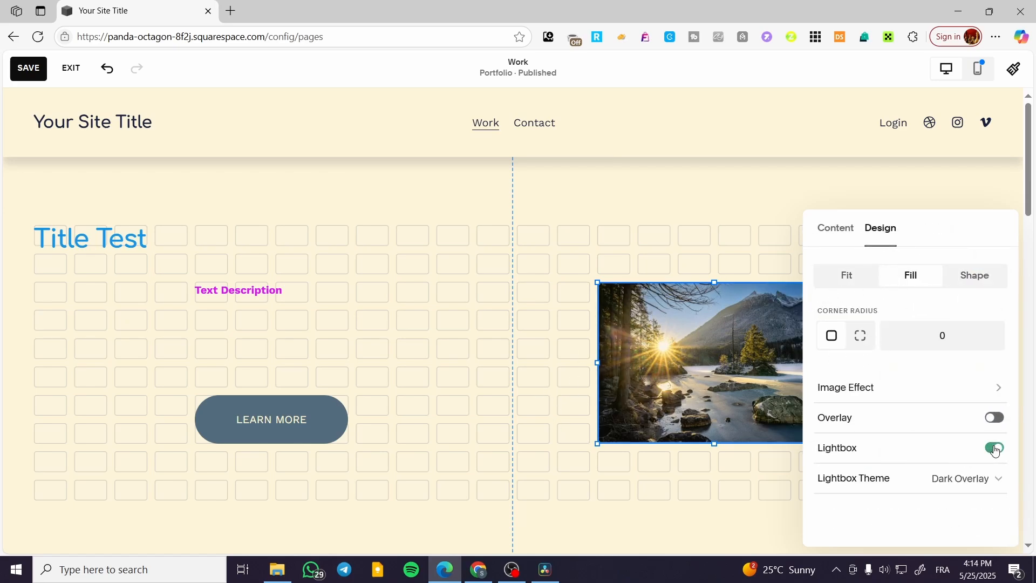
{"action": "left_click", "coordinate": [995, 449]}
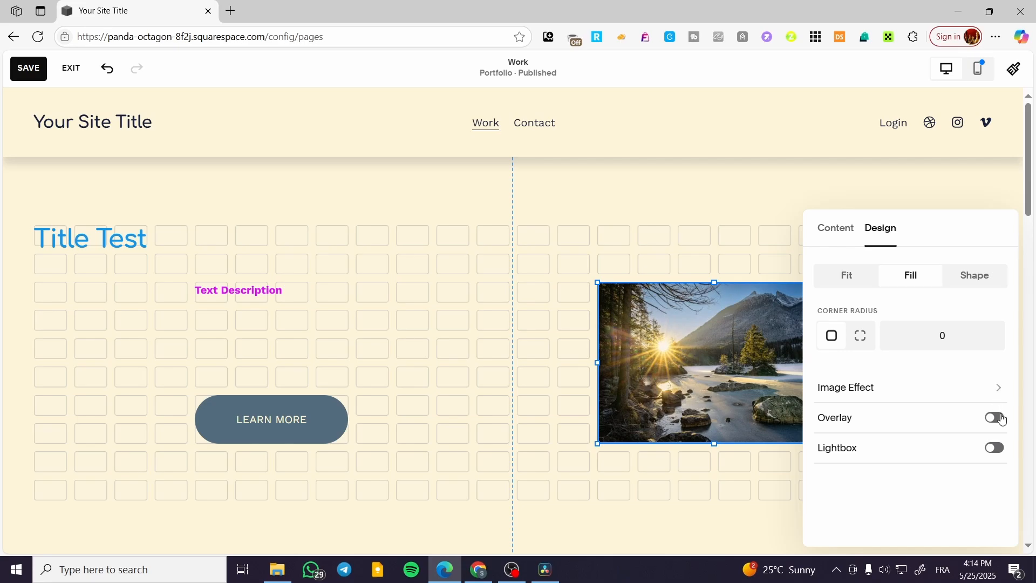
{"action": "left_click", "coordinate": [1005, 417]}
{"action": "left_click", "coordinate": [1003, 417]}
{"action": "left_click", "coordinate": [474, 387]}
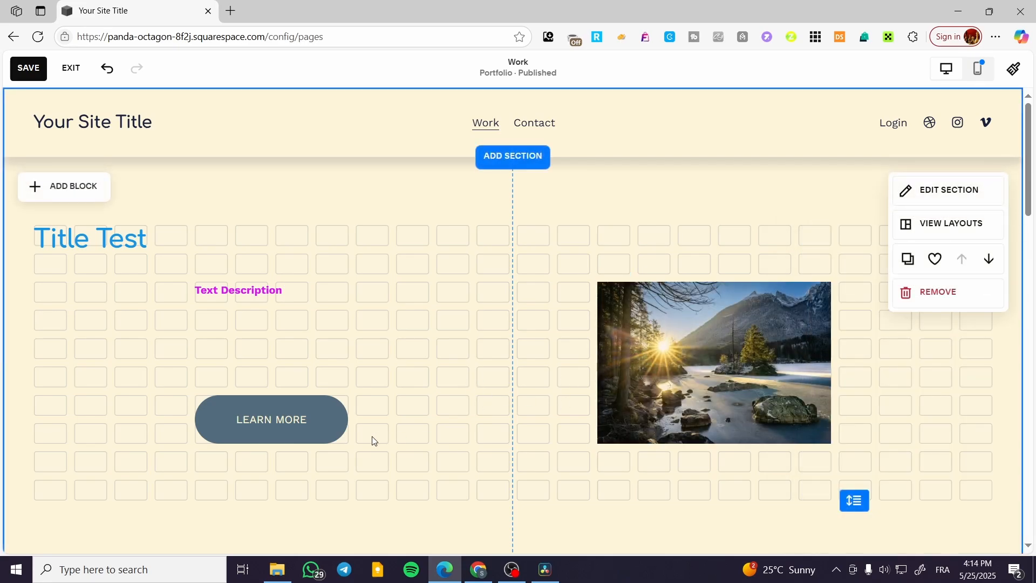
Move the image to the first grid row beside the section's centre line and enlarge it to twelve columns by nine rows
{"action": "left_click_drag", "start_coordinate": [756, 351], "coordinate": [686, 309]}
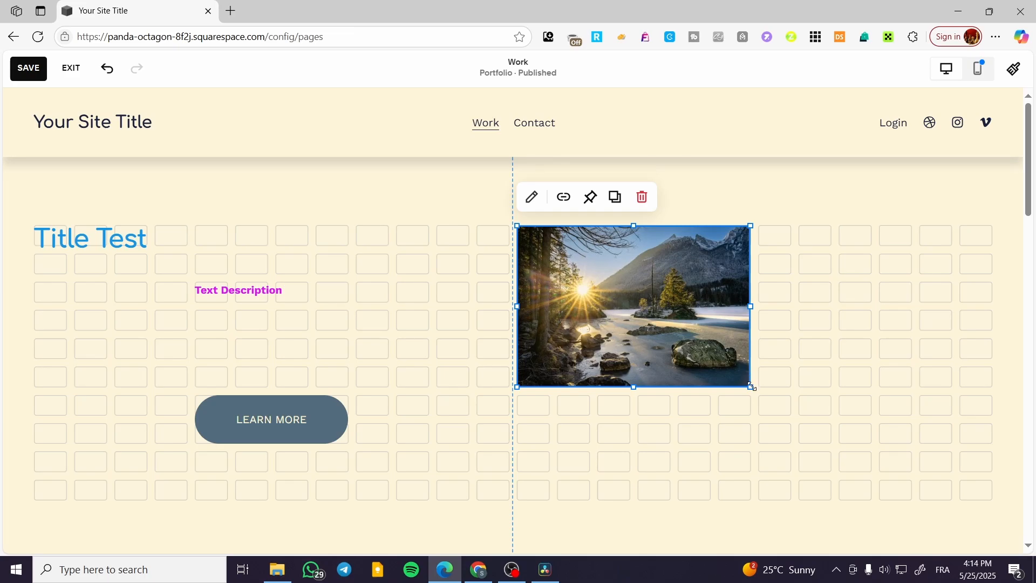
{"action": "left_click_drag", "start_coordinate": [752, 387], "coordinate": [995, 481]}
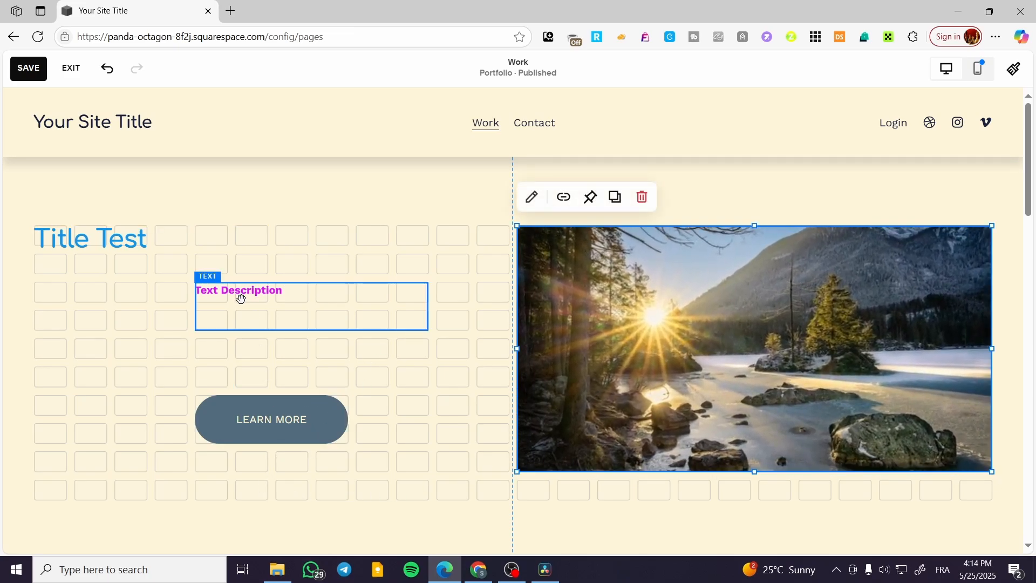
Move the Text Description block one row down and one column left, and centre-align the Title Test heading's text
{"action": "left_click_drag", "start_coordinate": [241, 299], "coordinate": [223, 369]}
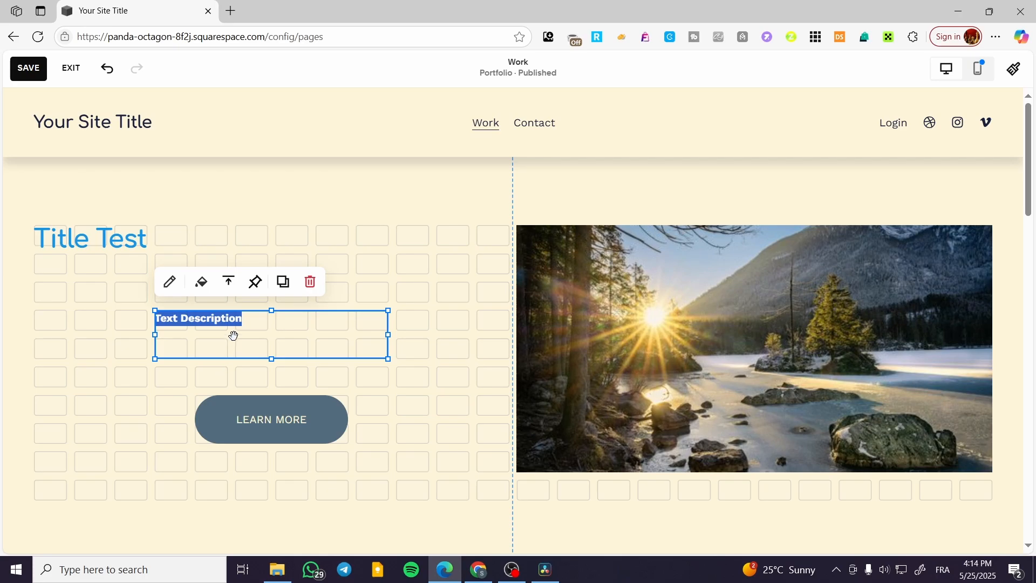
{"action": "left_click", "coordinate": [137, 244]}
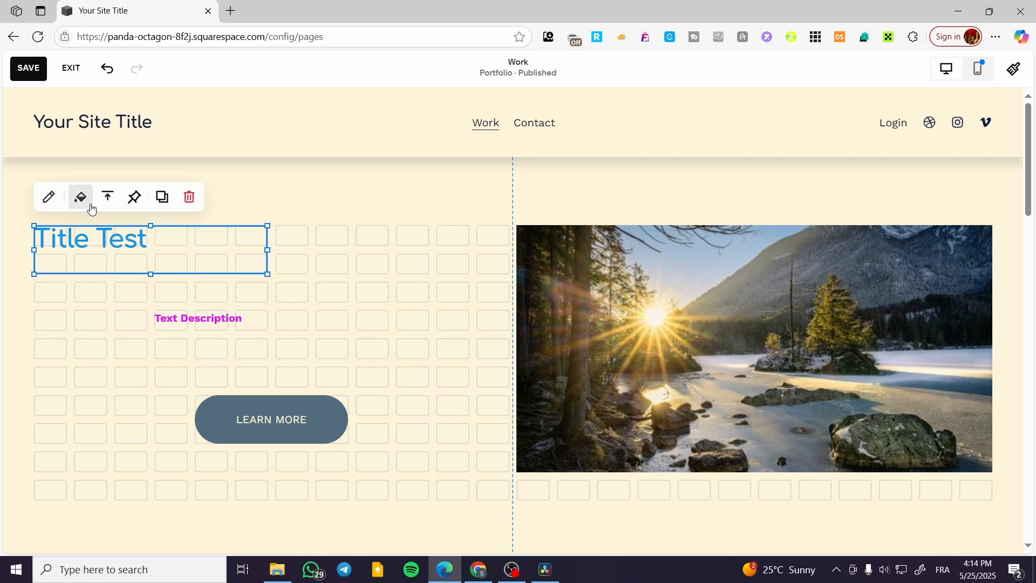
{"action": "left_click", "coordinate": [52, 205]}
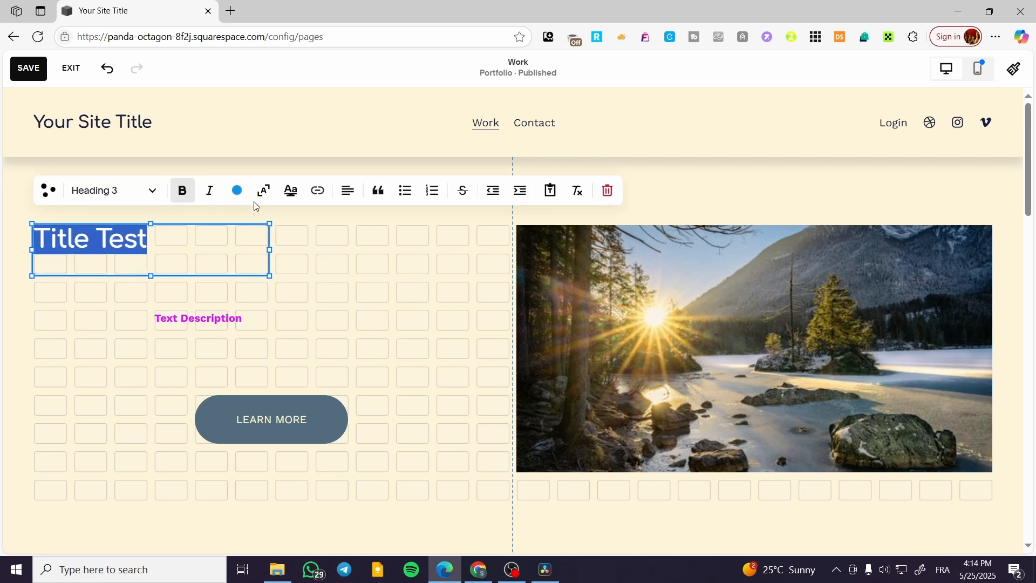
{"action": "left_click", "coordinate": [346, 191]}
{"action": "left_click", "coordinate": [335, 226]}
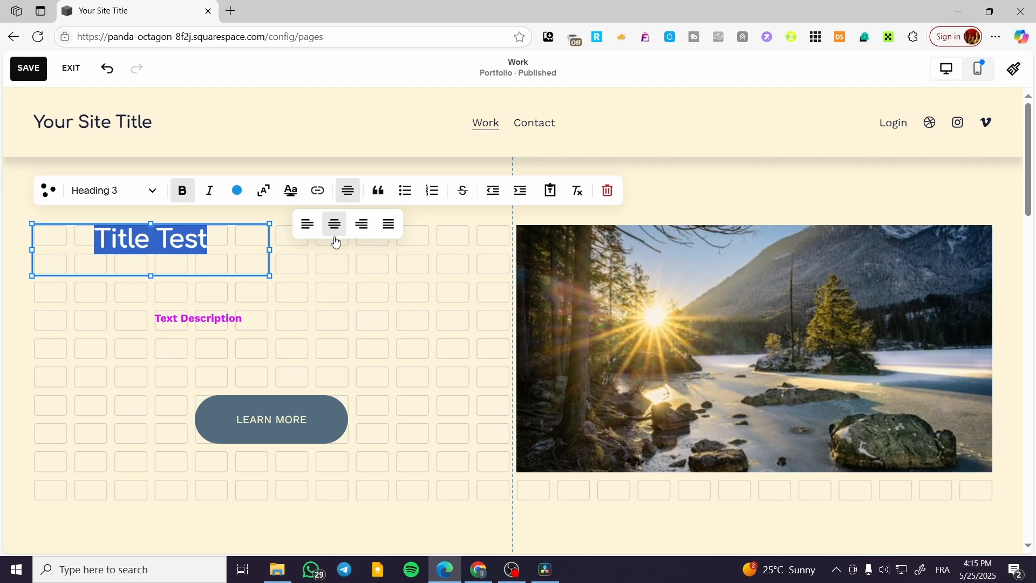
{"action": "left_click", "coordinate": [323, 287]}
Move the Title Test block over the Learn More button's columns and the Text Description block to the first column of the fourth grid row
{"action": "left_click_drag", "start_coordinate": [234, 251], "coordinate": [354, 242]}
{"action": "left_click_drag", "start_coordinate": [259, 351], "coordinate": [136, 331]}
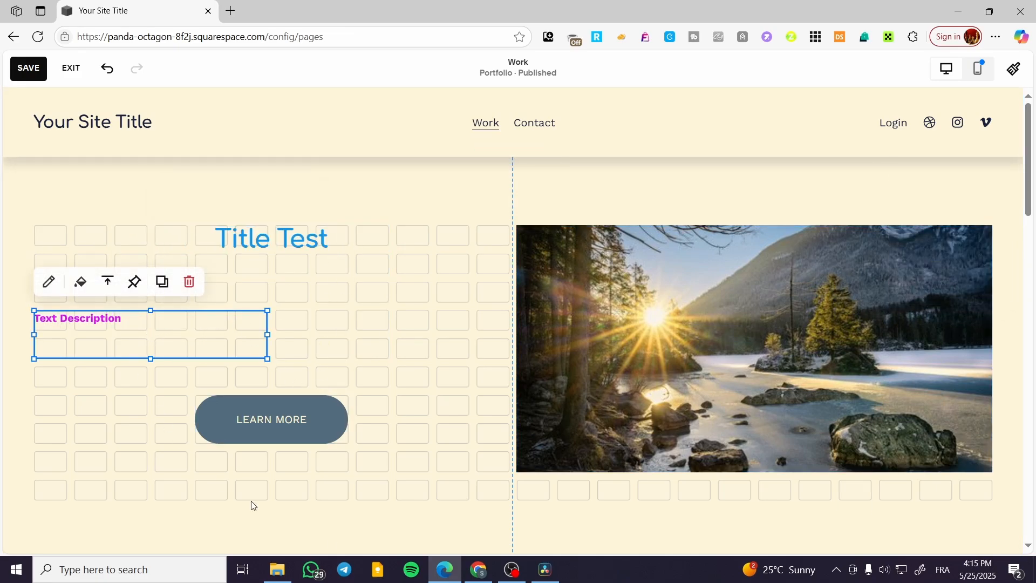
{"action": "scroll", "coordinate": [609, 367], "scroll_direction": "down", "scroll_amount": 3}
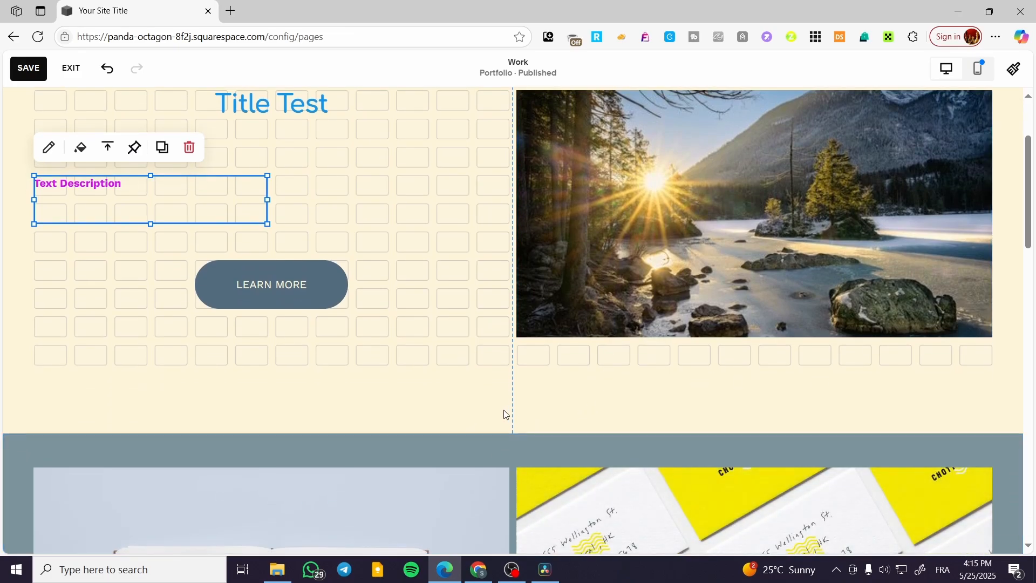
{"action": "left_click", "coordinate": [595, 371]}
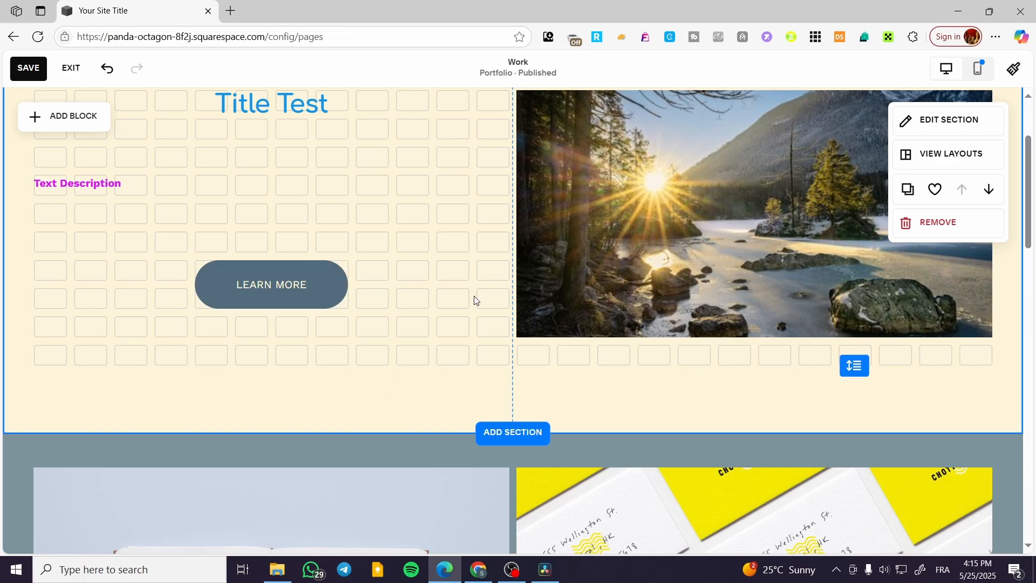
Extend the section's grid to 14 rows
{"action": "scroll", "coordinate": [411, 346], "scroll_direction": "up", "scroll_amount": 3}
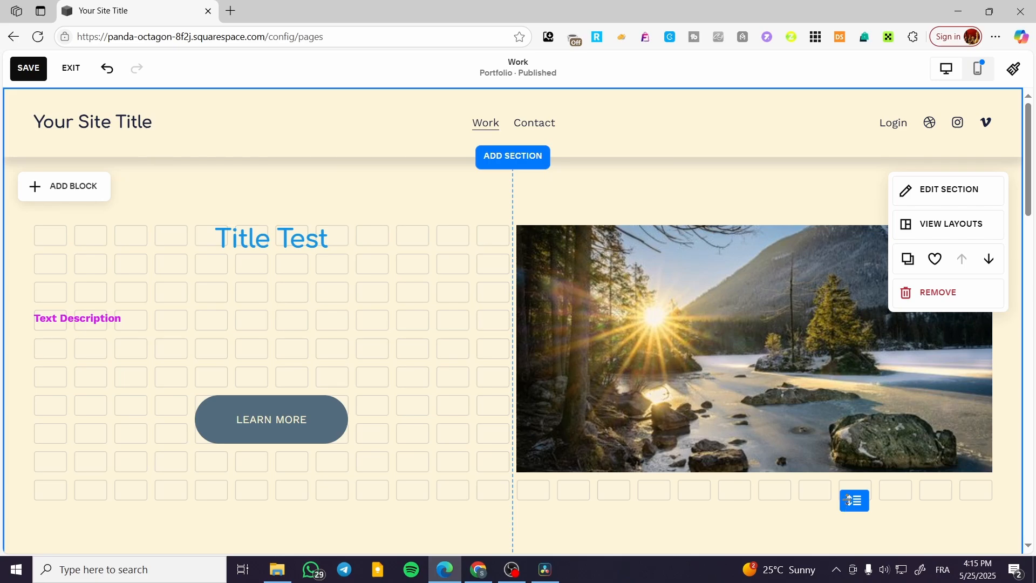
{"action": "scroll", "coordinate": [852, 510], "scroll_direction": "down", "scroll_amount": 2}
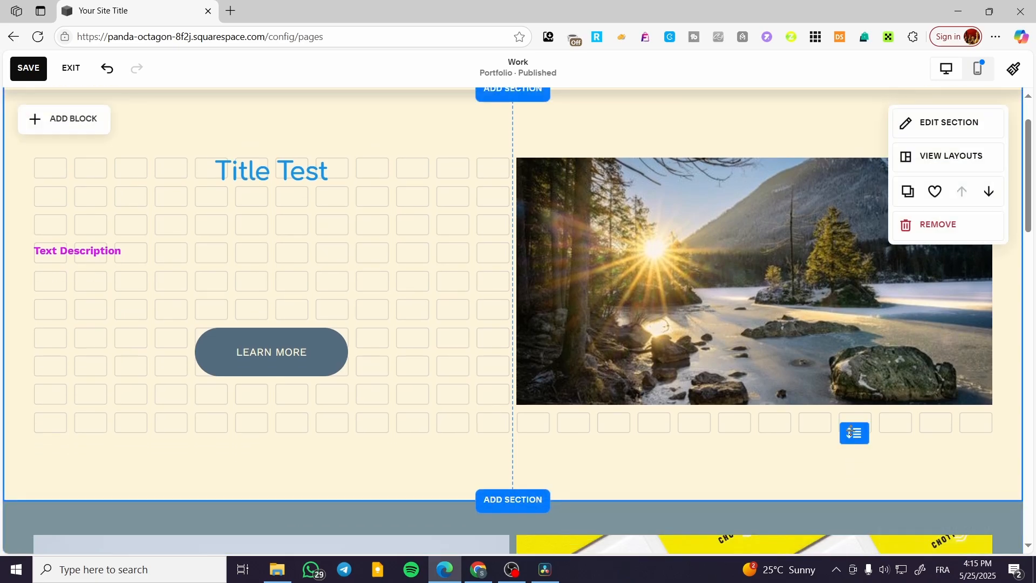
{"action": "left_click_drag", "start_coordinate": [852, 431], "coordinate": [844, 510]}
{"action": "scroll", "coordinate": [832, 489], "scroll_direction": "down", "scroll_amount": 2}
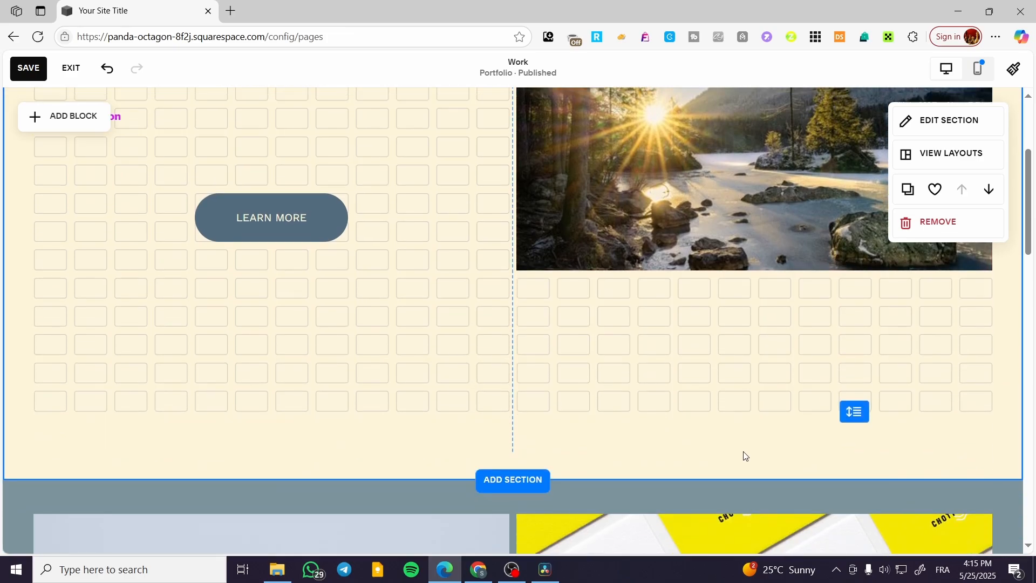
{"action": "scroll", "coordinate": [389, 290], "scroll_direction": "up", "scroll_amount": 1}
{"action": "mouse_move", "coordinate": [864, 482]}
{"action": "left_mouse_down"}
{"action": "mouse_move", "coordinate": [862, 520]}
{"action": "mouse_move", "coordinate": [861, 489]}
{"action": "left_mouse_up"}
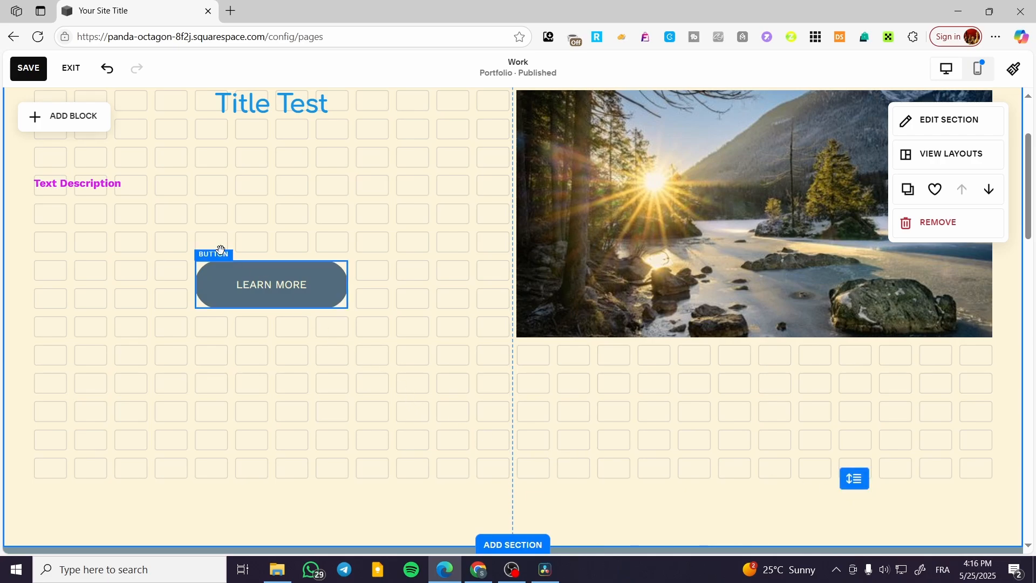
Add an Accordion block to the section and place it directly below the Learn More button
{"action": "left_click", "coordinate": [37, 115]}
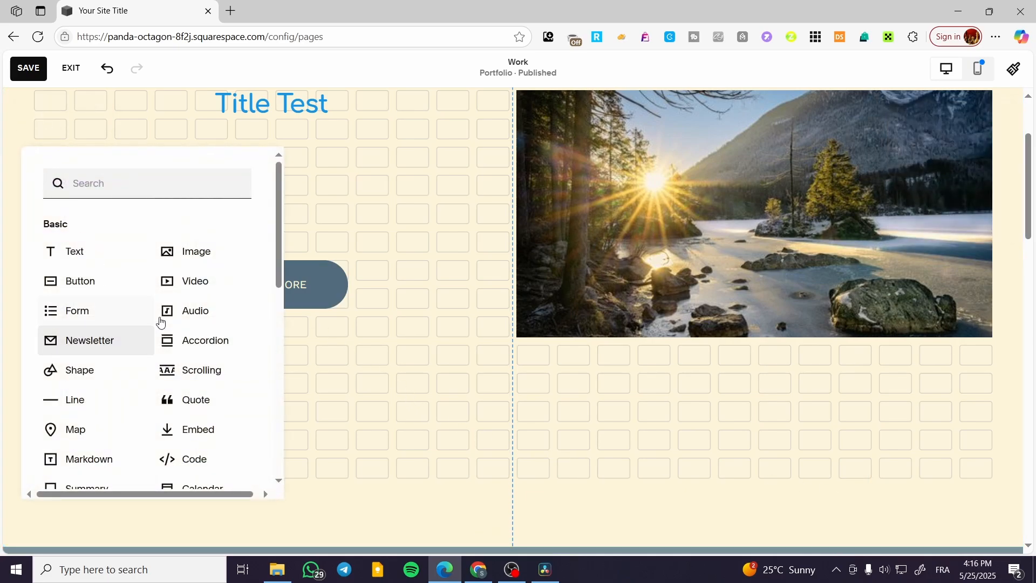
{"action": "left_click", "coordinate": [226, 337]}
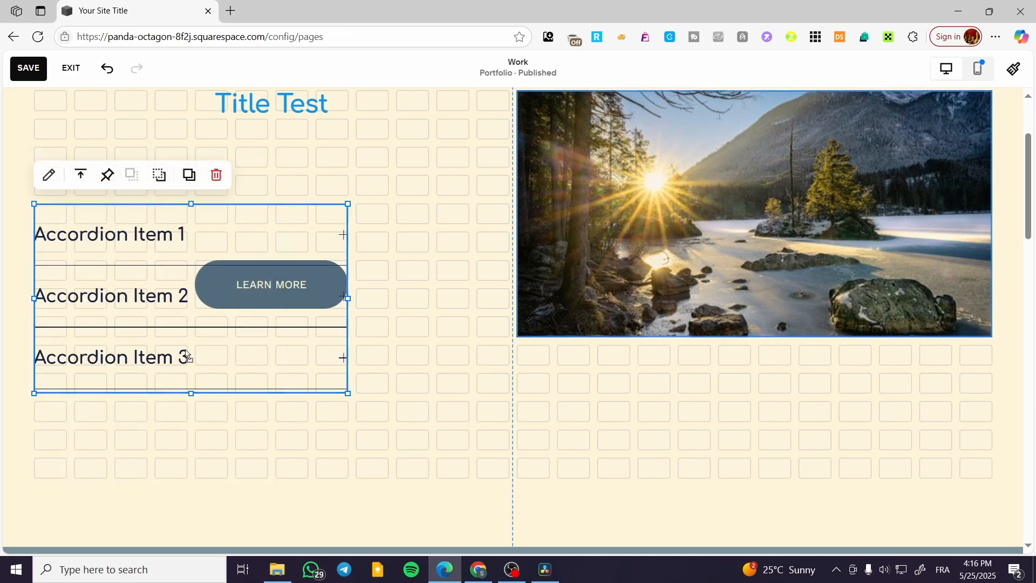
{"action": "left_click_drag", "start_coordinate": [187, 357], "coordinate": [224, 462]}
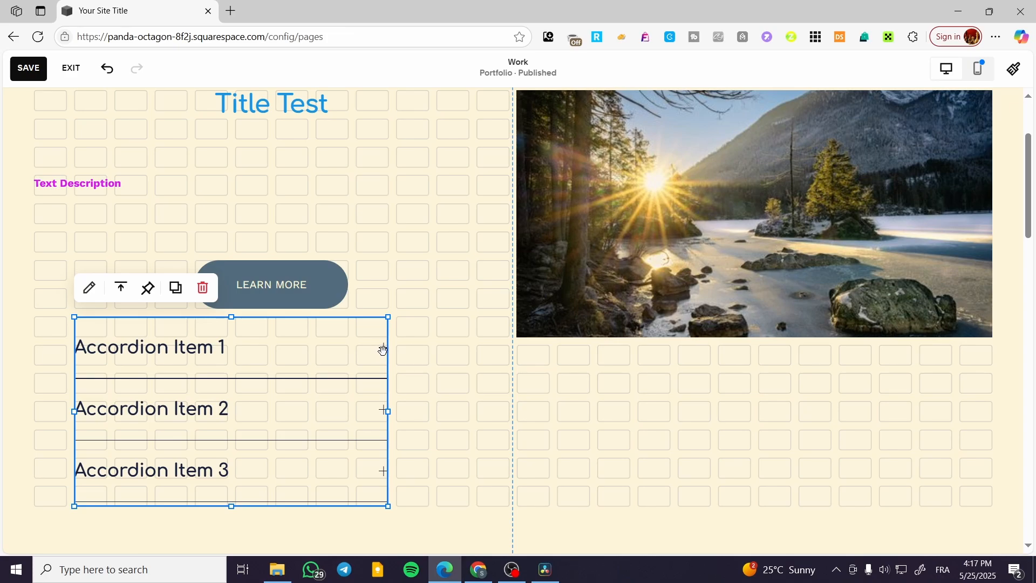
Review the first accordion item's title and description settings, and delete the accordion block
{"action": "left_click", "coordinate": [92, 291]}
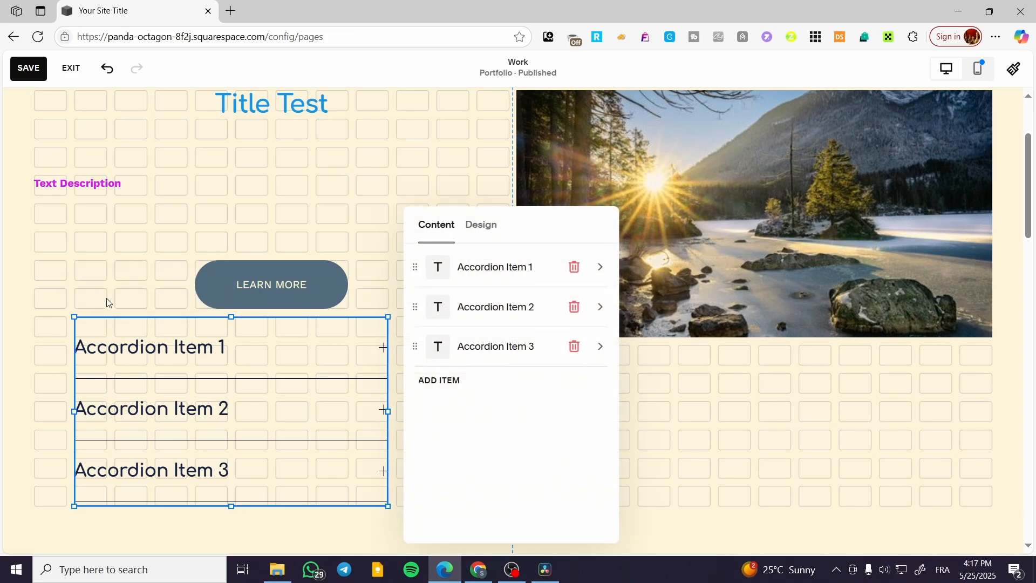
{"action": "left_click", "coordinate": [507, 265]}
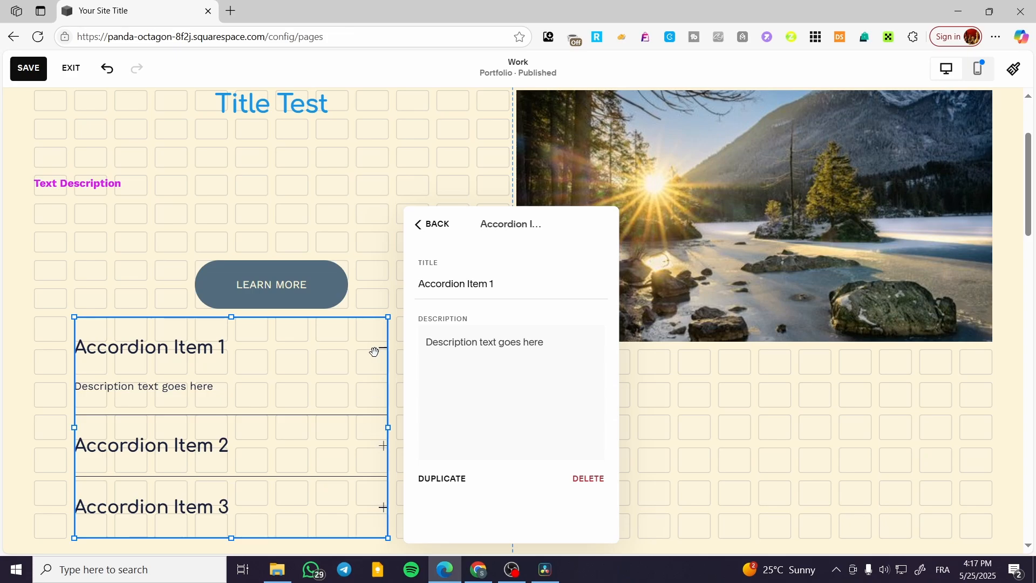
{"action": "left_click", "coordinate": [740, 438]}
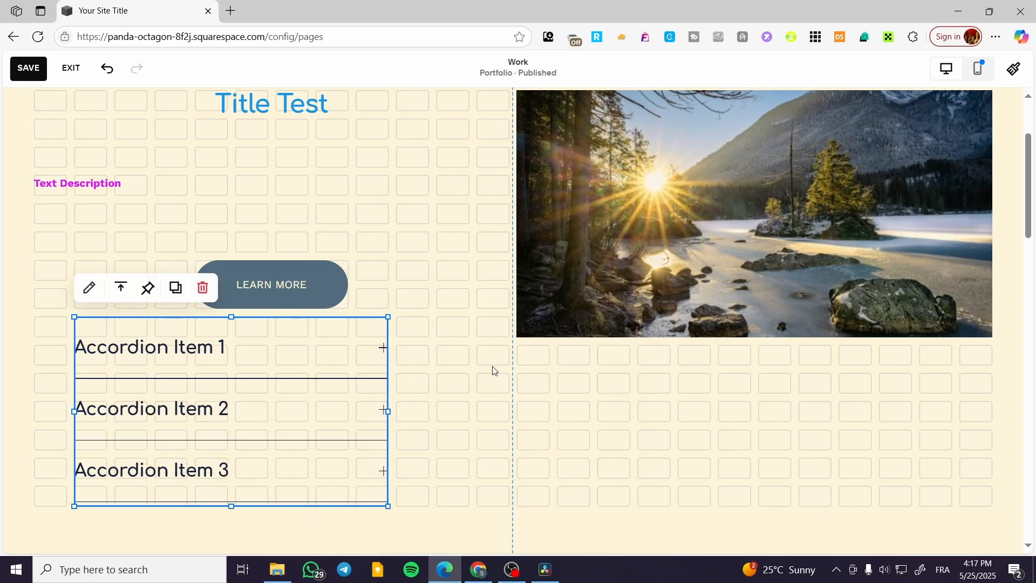
{"action": "left_click", "coordinate": [203, 288]}
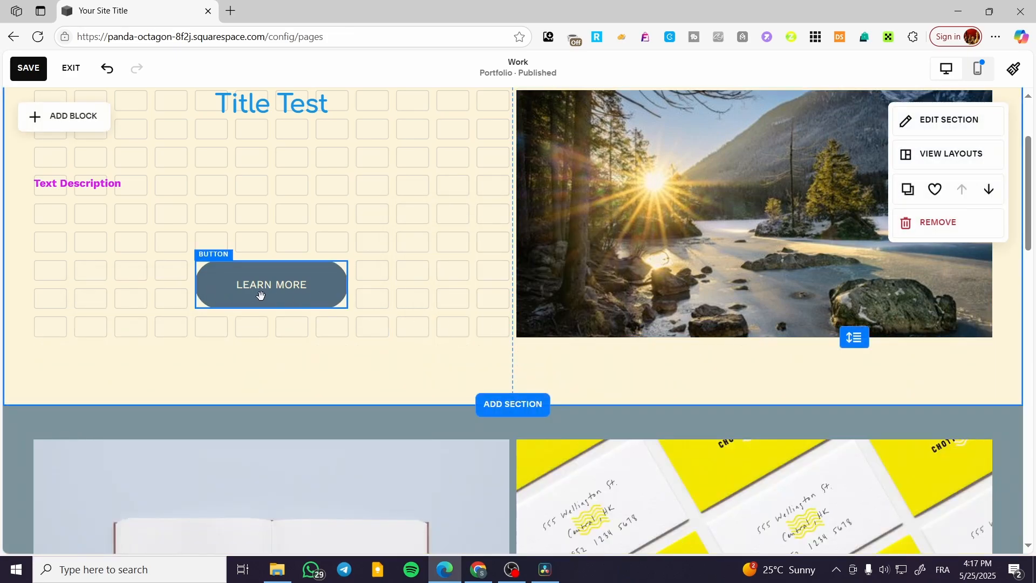
Add a Scrolling block and place it across the full grid width directly below the image
{"action": "left_click", "coordinate": [69, 117]}
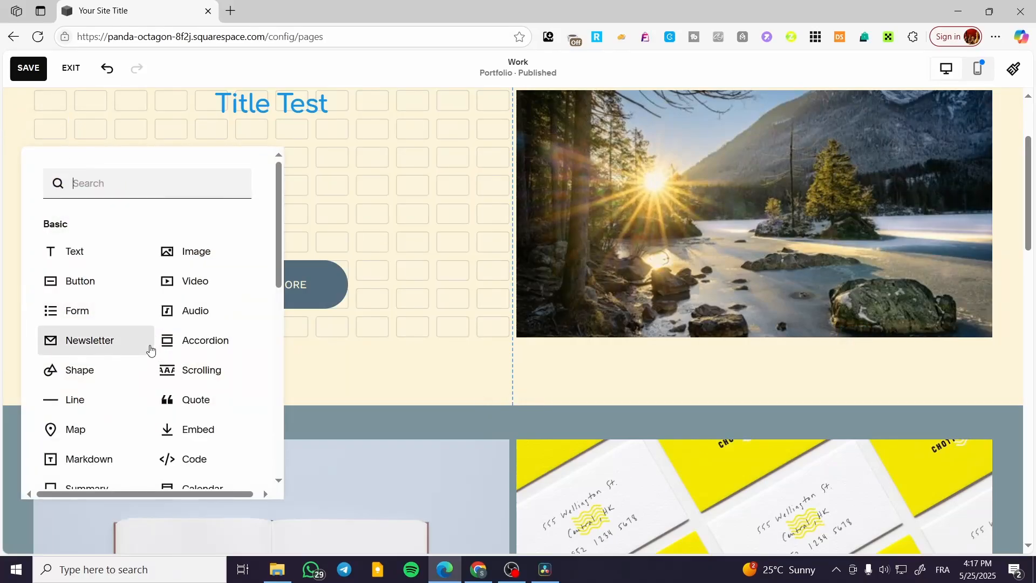
{"action": "left_click", "coordinate": [221, 371]}
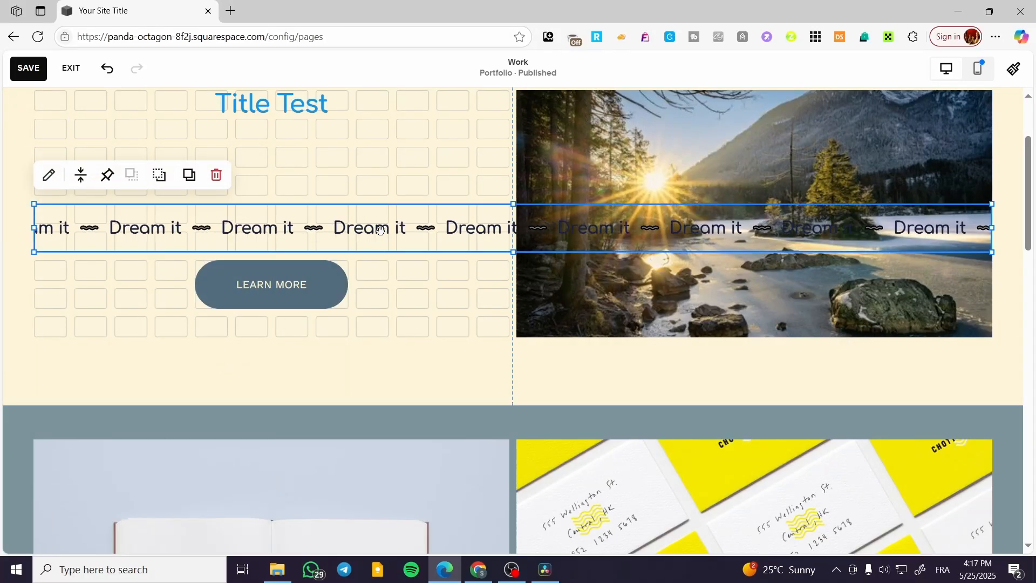
{"action": "left_click_drag", "start_coordinate": [381, 230], "coordinate": [394, 384]}
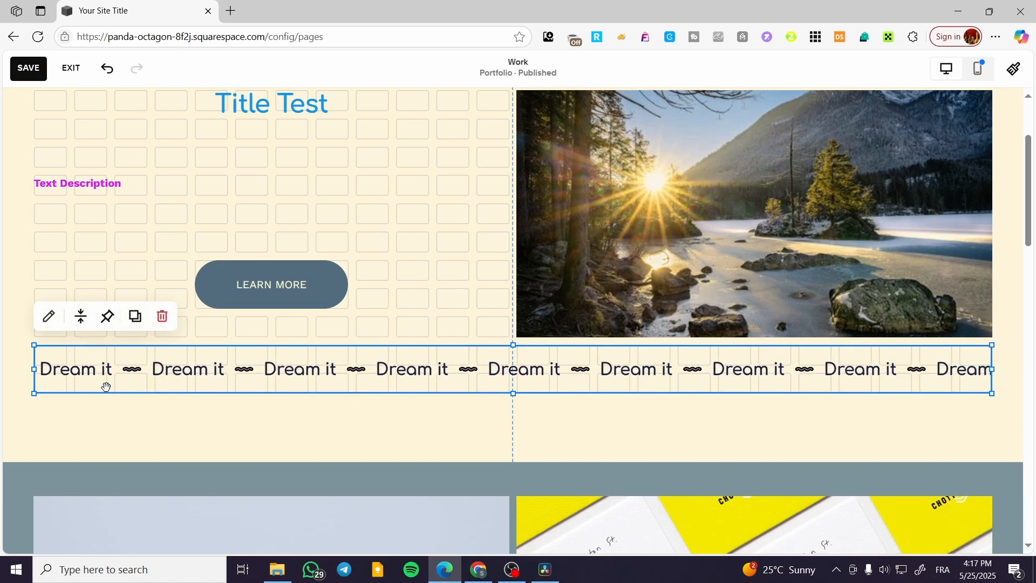
Review the scrolling block's content items, opening the wave separator and the Dream it text entry
{"action": "left_click", "coordinate": [53, 324]}
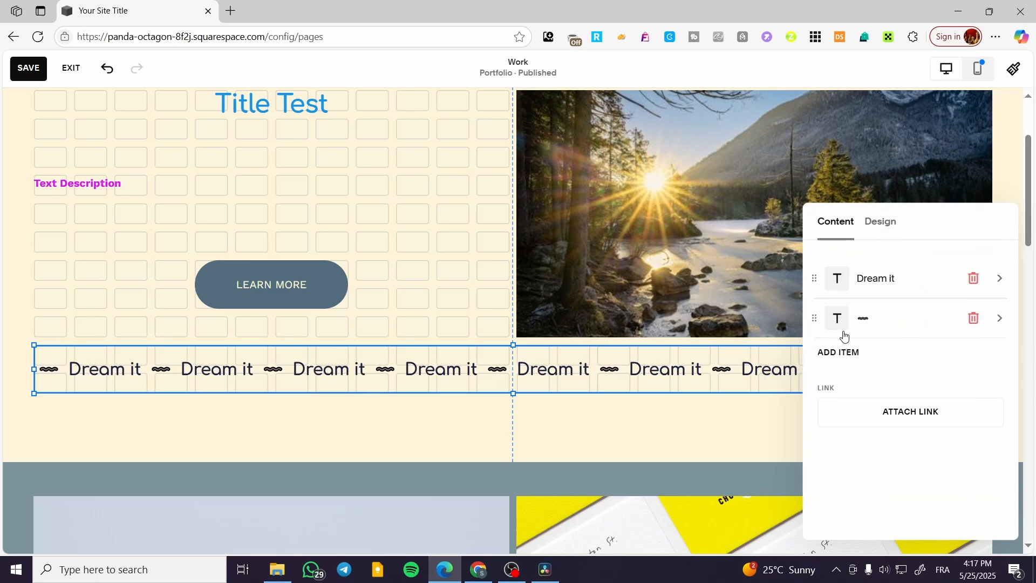
{"action": "left_click", "coordinate": [882, 322]}
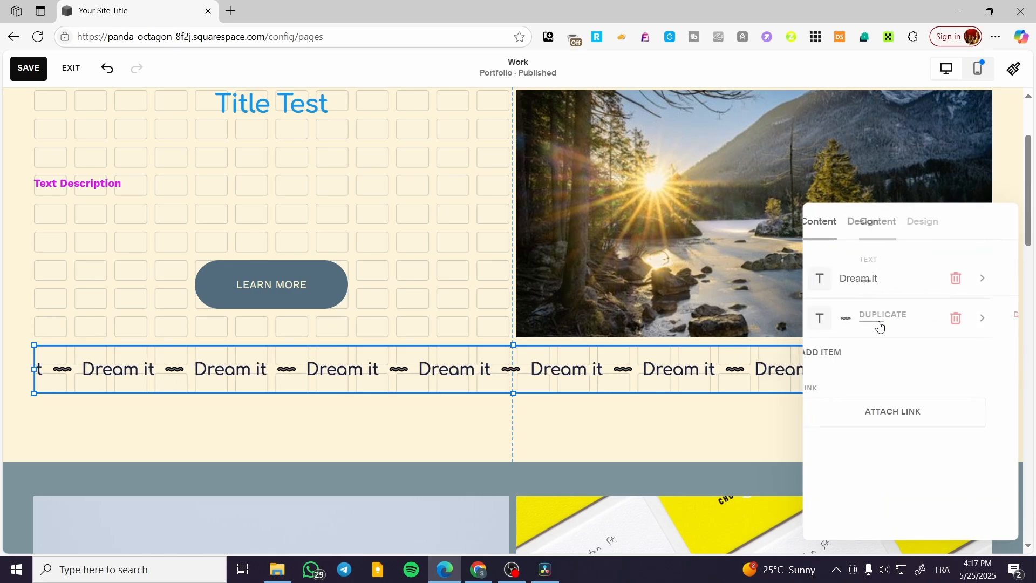
{"action": "left_click", "coordinate": [829, 229]}
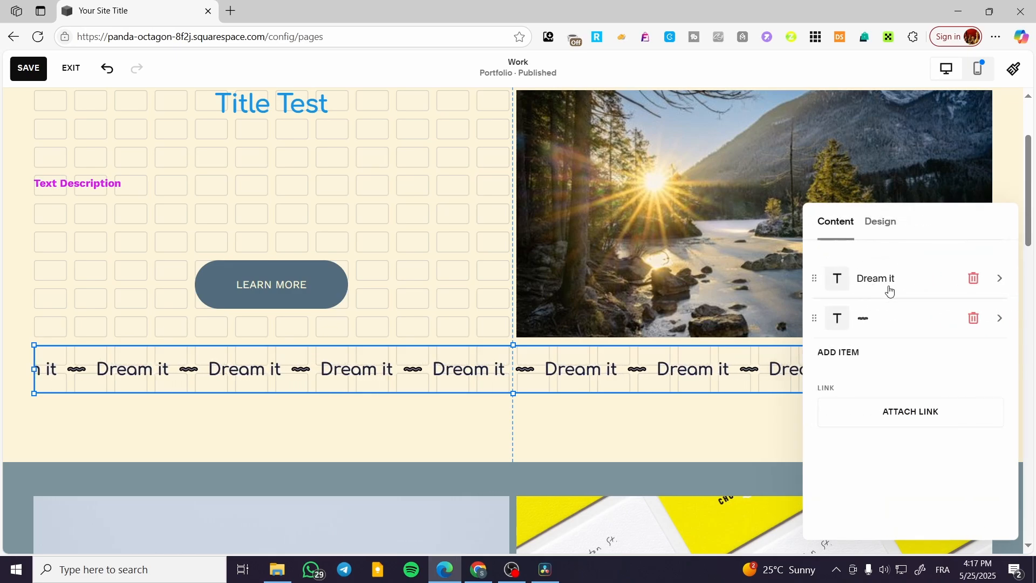
{"action": "left_click", "coordinate": [889, 283]}
{"action": "left_click", "coordinate": [834, 222]}
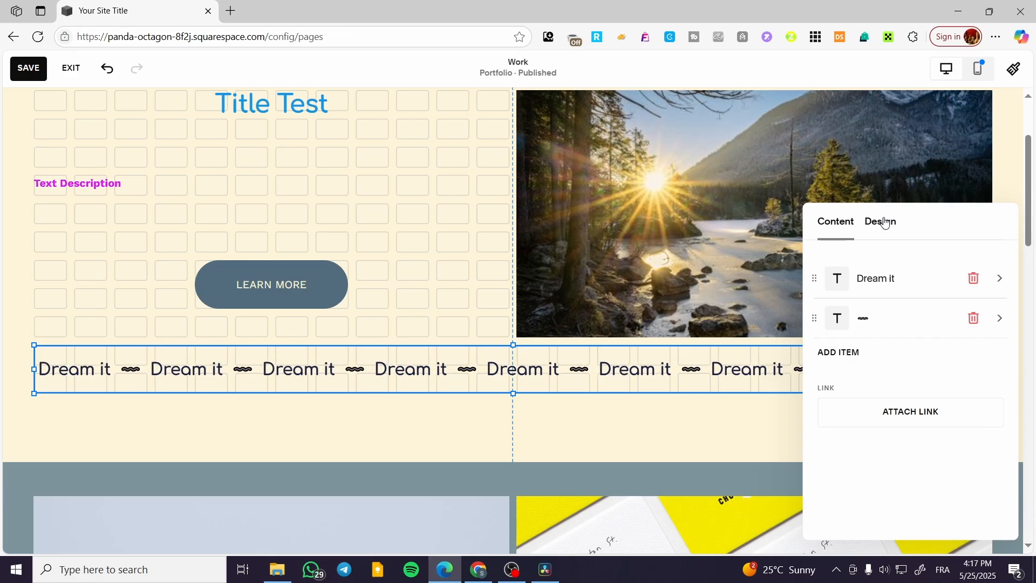
Set the scrolling text's wave intensity to the middle of its range and compare the L and S wave widths, keeping M
{"action": "left_click", "coordinate": [884, 224]}
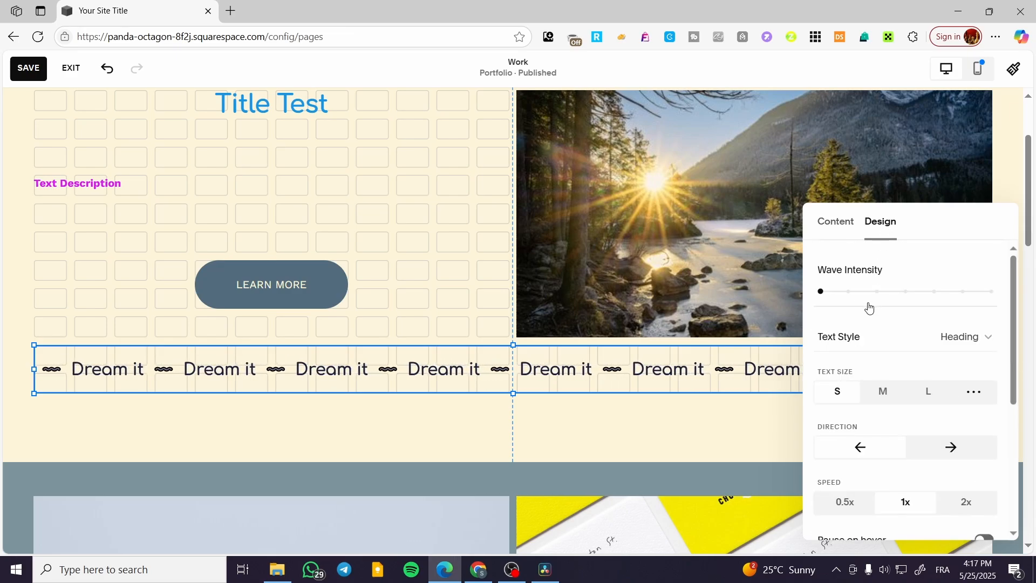
{"action": "left_click_drag", "start_coordinate": [827, 293], "coordinate": [851, 291]}
{"action": "left_click_drag", "start_coordinate": [938, 295], "coordinate": [998, 300]}
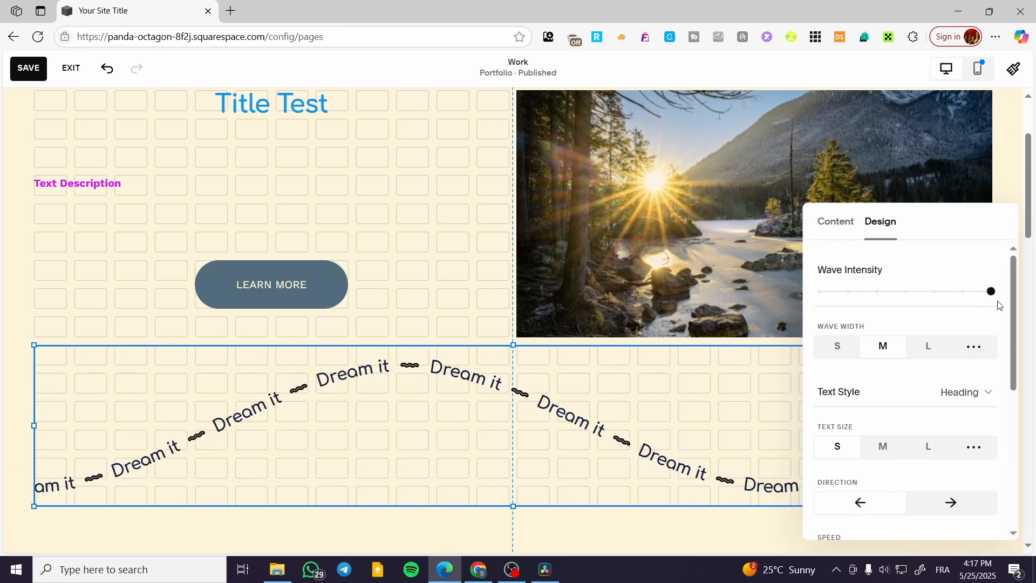
{"action": "left_click_drag", "start_coordinate": [993, 294], "coordinate": [906, 293]}
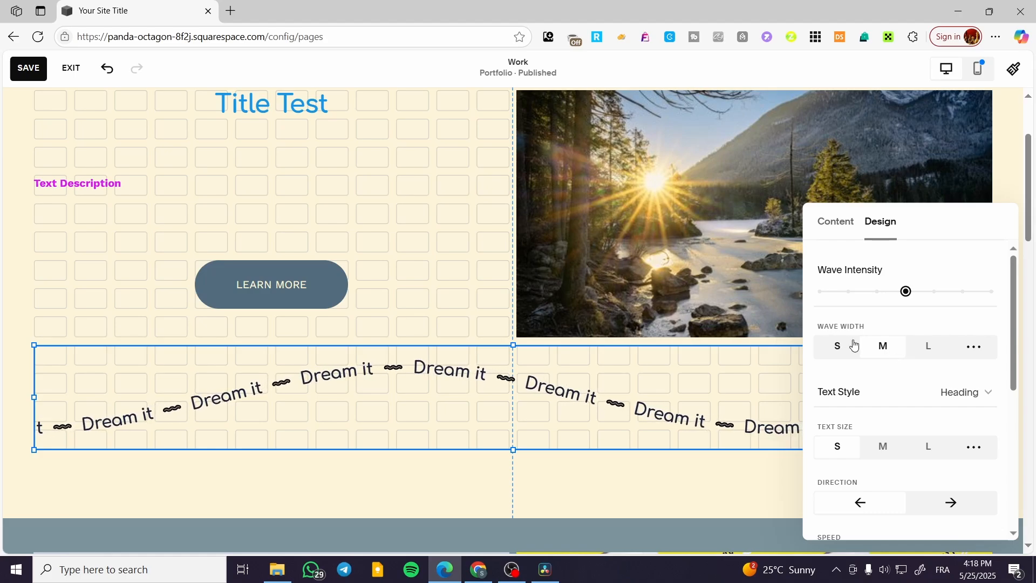
{"action": "left_click", "coordinate": [926, 347]}
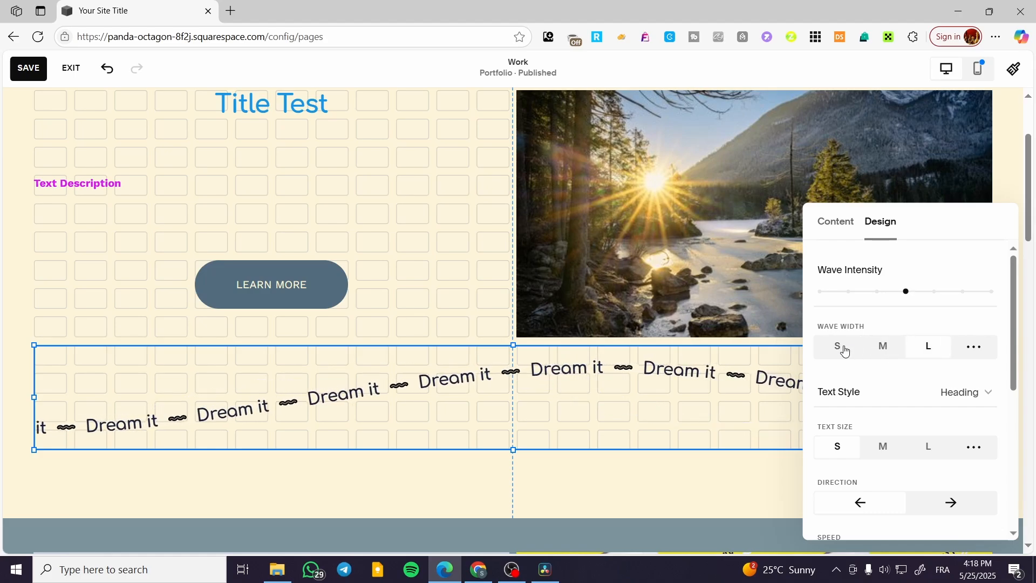
{"action": "left_click", "coordinate": [844, 350]}
{"action": "left_click", "coordinate": [893, 352]}
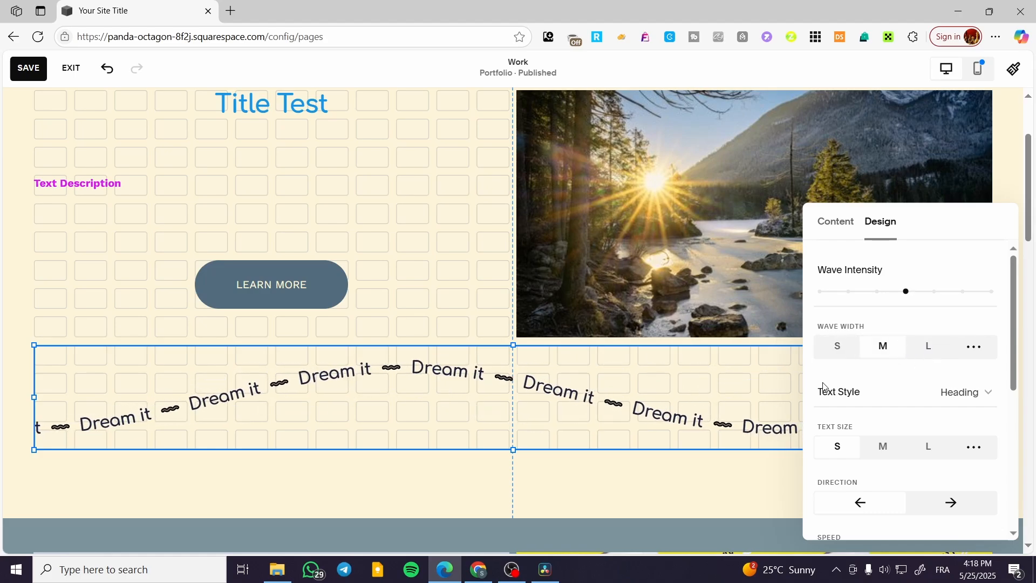
Set the scrolling text's direction to the right and close the block's settings
{"action": "scroll", "coordinate": [893, 423], "scroll_direction": "down", "scroll_amount": 4}
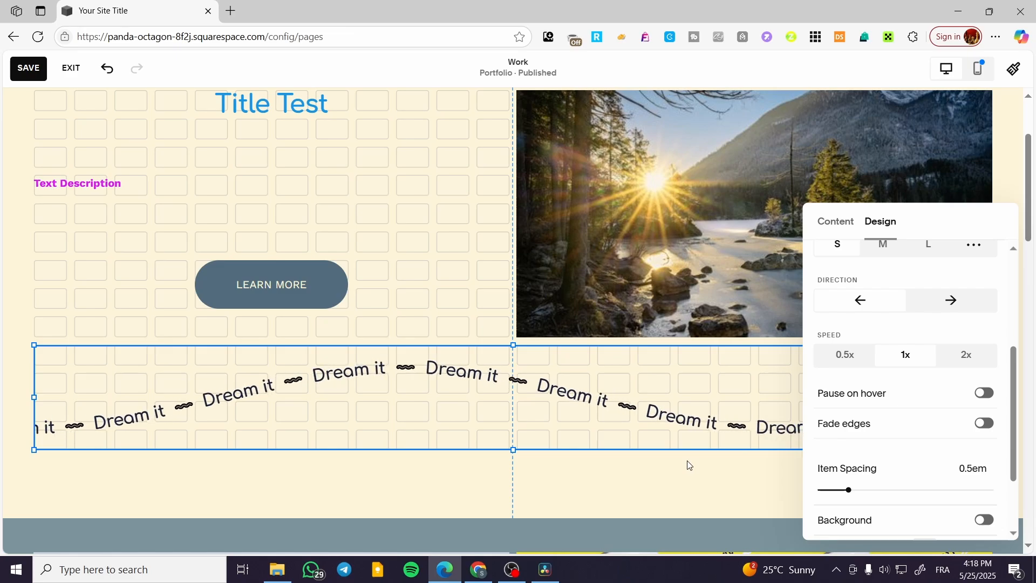
{"action": "left_click", "coordinate": [964, 299]}
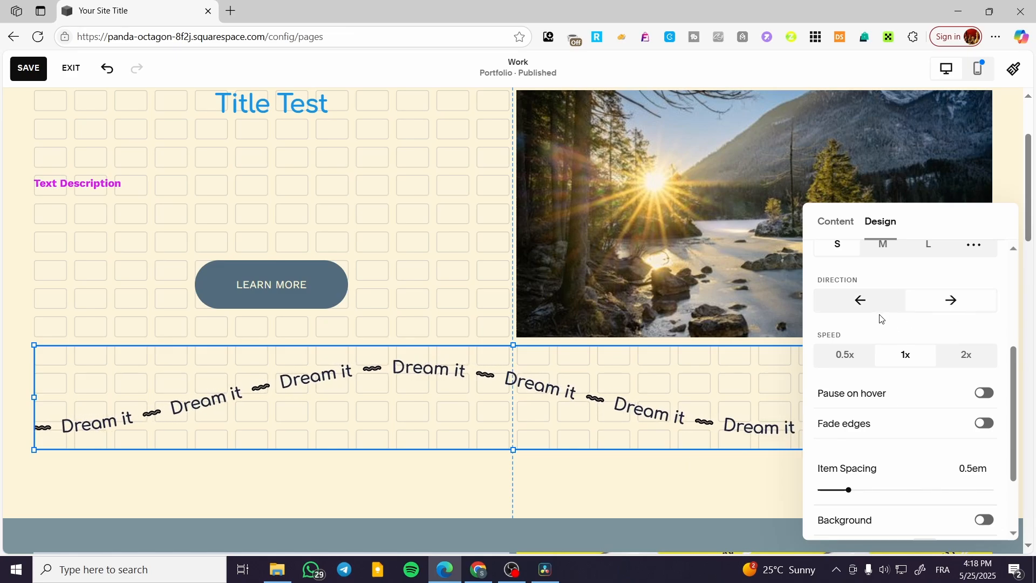
{"action": "left_click", "coordinate": [648, 480]}
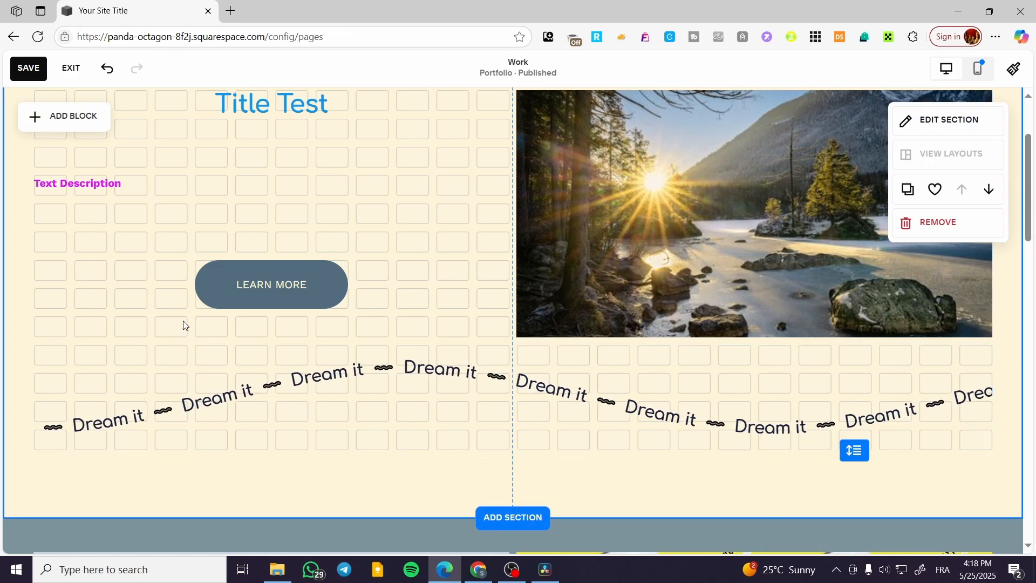
Add a Shape block and place it near the middle of the grid, at the lower edge of the scrolling text
{"action": "left_click", "coordinate": [49, 120]}
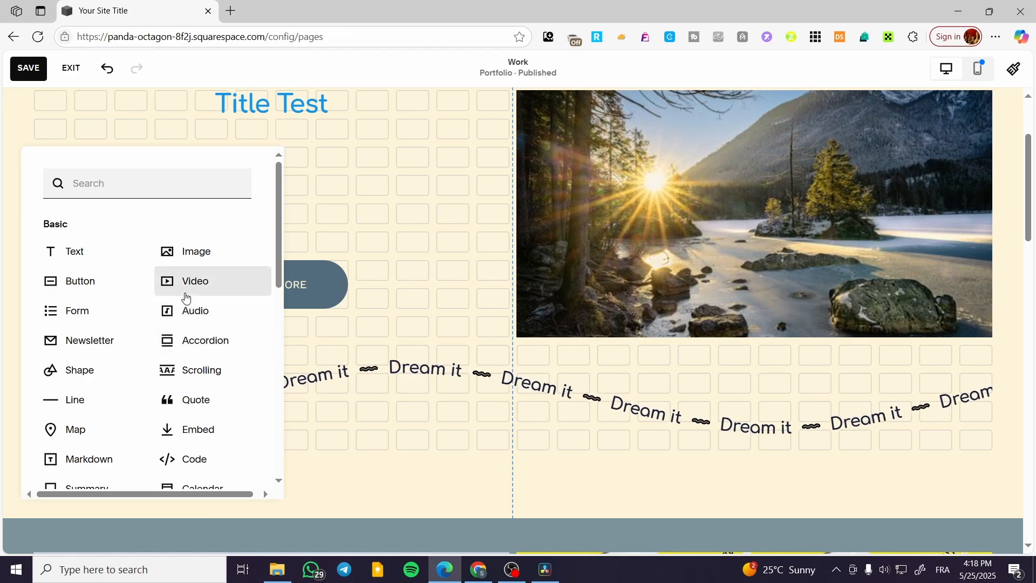
{"action": "scroll", "coordinate": [185, 313], "scroll_direction": "down", "scroll_amount": 1}
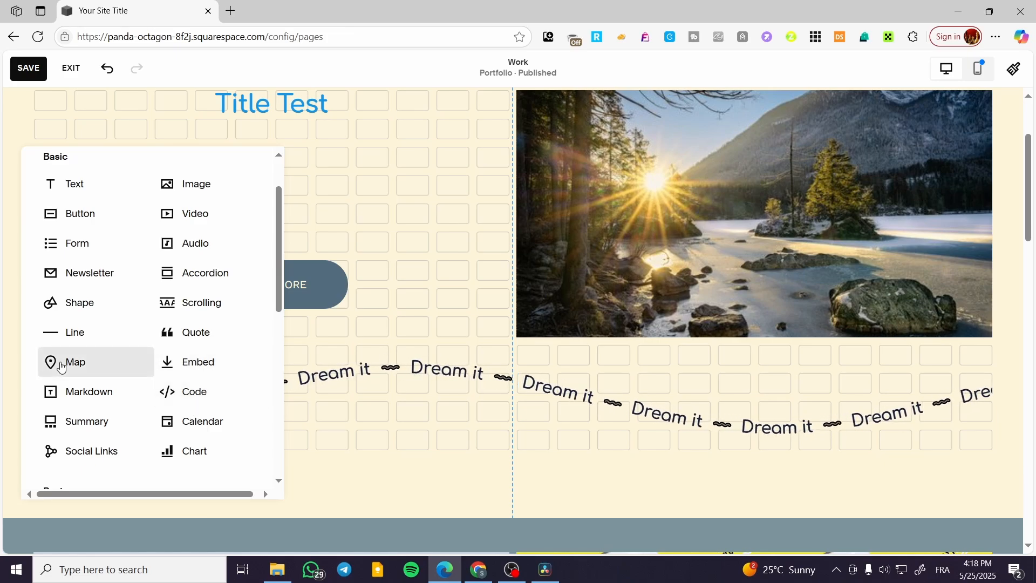
{"action": "left_click", "coordinate": [91, 301]}
{"action": "left_click_drag", "start_coordinate": [155, 231], "coordinate": [460, 446]}
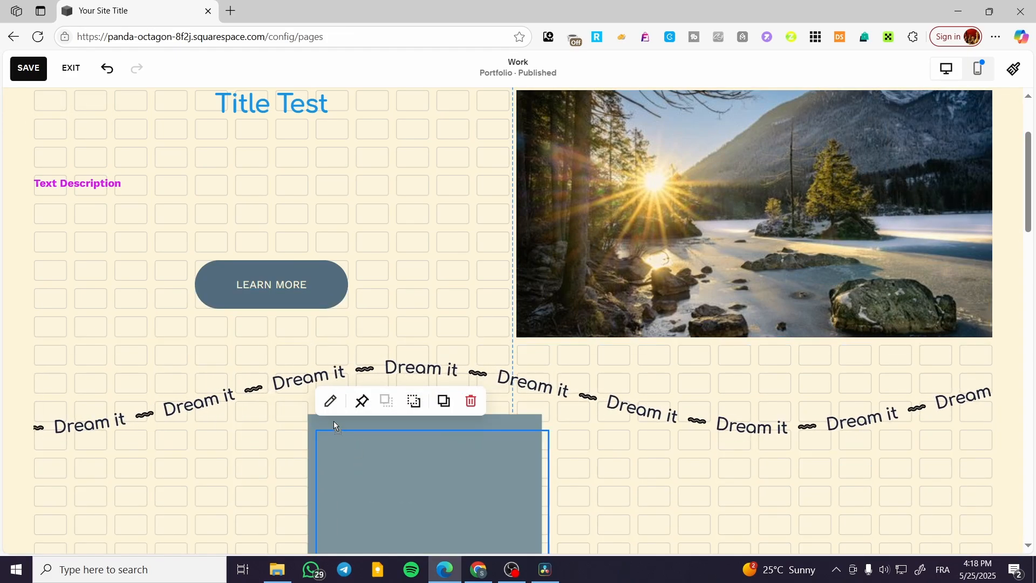
{"action": "left_click_drag", "start_coordinate": [333, 422], "coordinate": [324, 412]}
{"action": "left_click_drag", "start_coordinate": [349, 461], "coordinate": [408, 475]}
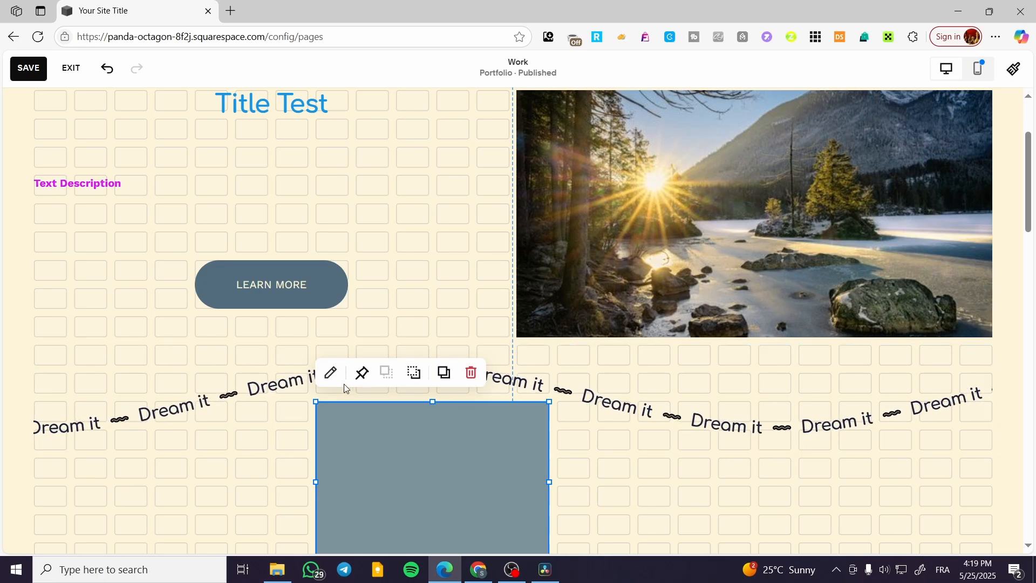
Change the shape block to a triangle, switch it to the scalloped circle, and close its settings
{"action": "left_click", "coordinate": [331, 372]}
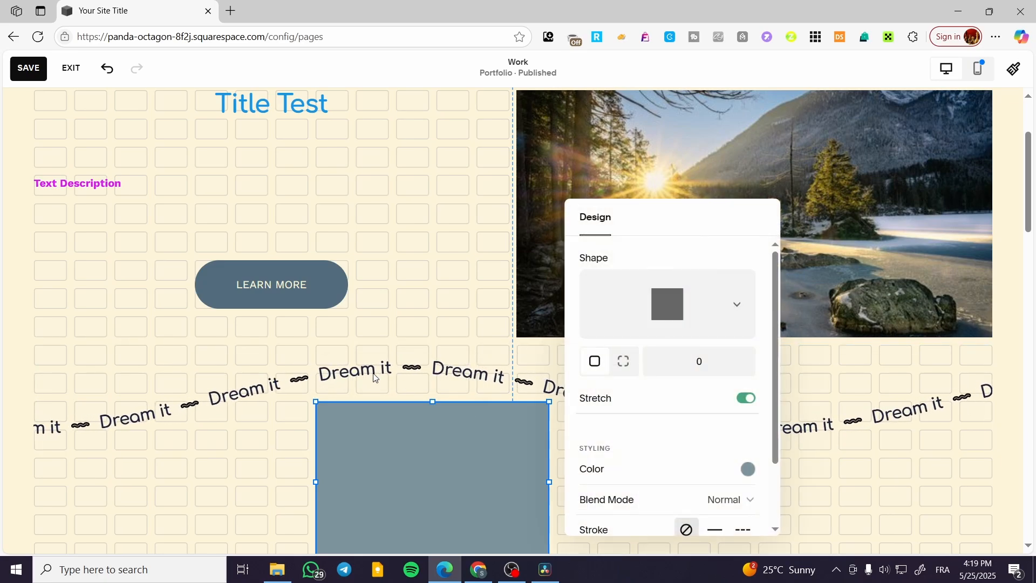
{"action": "left_click", "coordinate": [671, 325]}
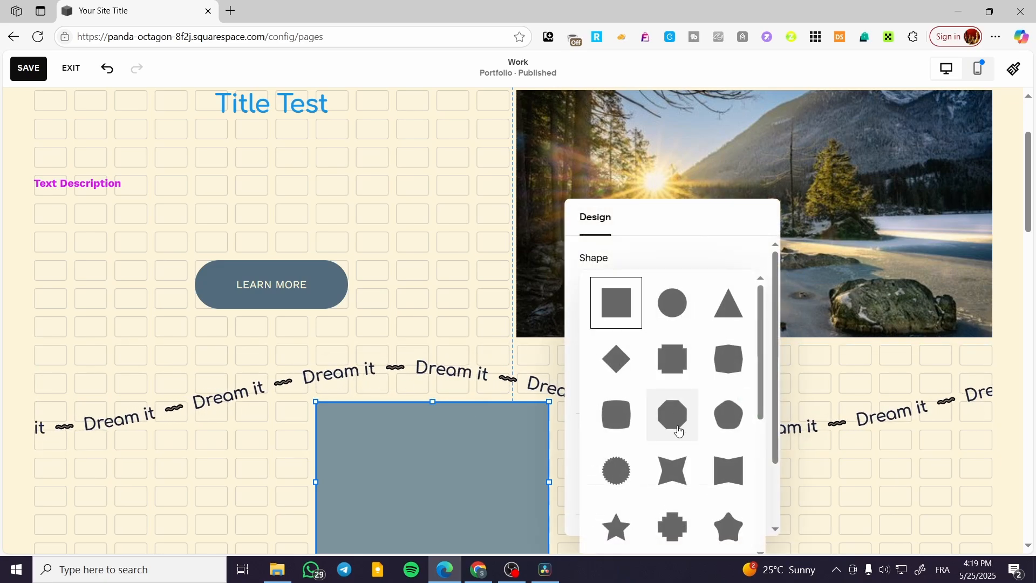
{"action": "left_click", "coordinate": [732, 307]}
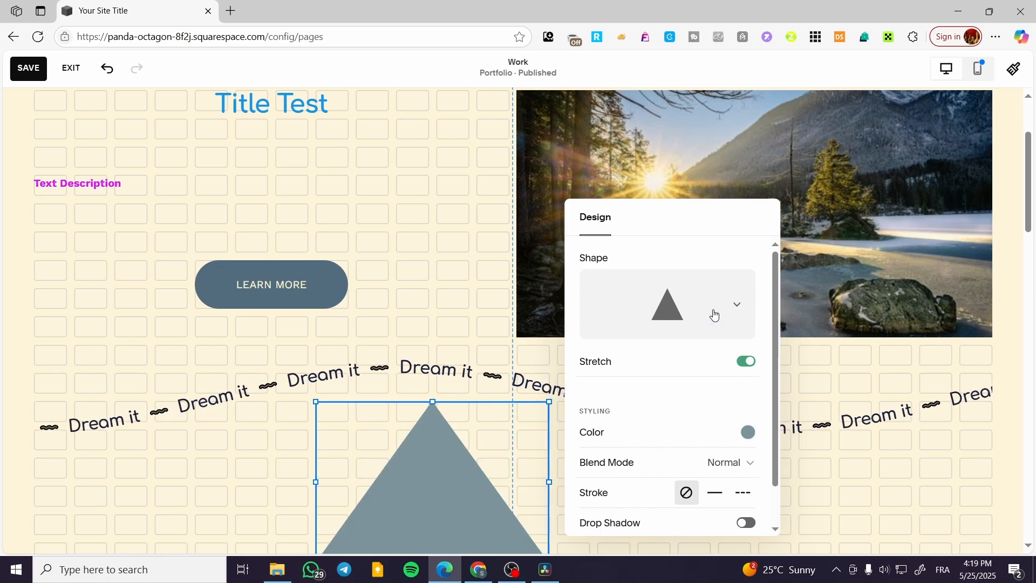
{"action": "left_click", "coordinate": [714, 315]}
{"action": "left_click", "coordinate": [612, 470]}
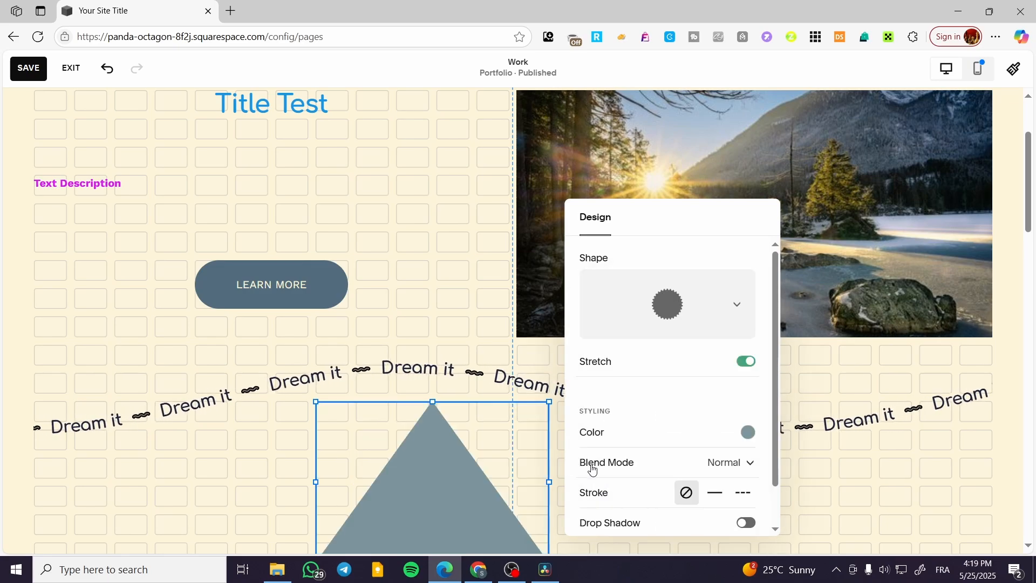
{"action": "left_click", "coordinate": [786, 465]}
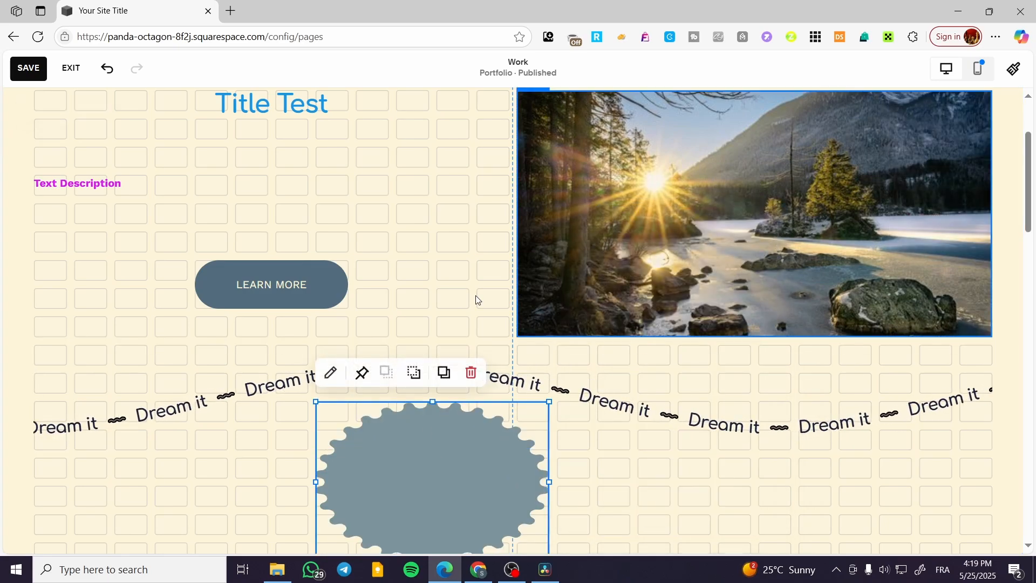
Delete the scalloped shape block and look over the page's header, content section and portfolio projects
{"action": "left_click", "coordinate": [470, 372]}
{"action": "scroll", "coordinate": [378, 354], "scroll_direction": "down", "scroll_amount": 5}
{"action": "scroll", "coordinate": [380, 363], "scroll_direction": "up", "scroll_amount": 3}
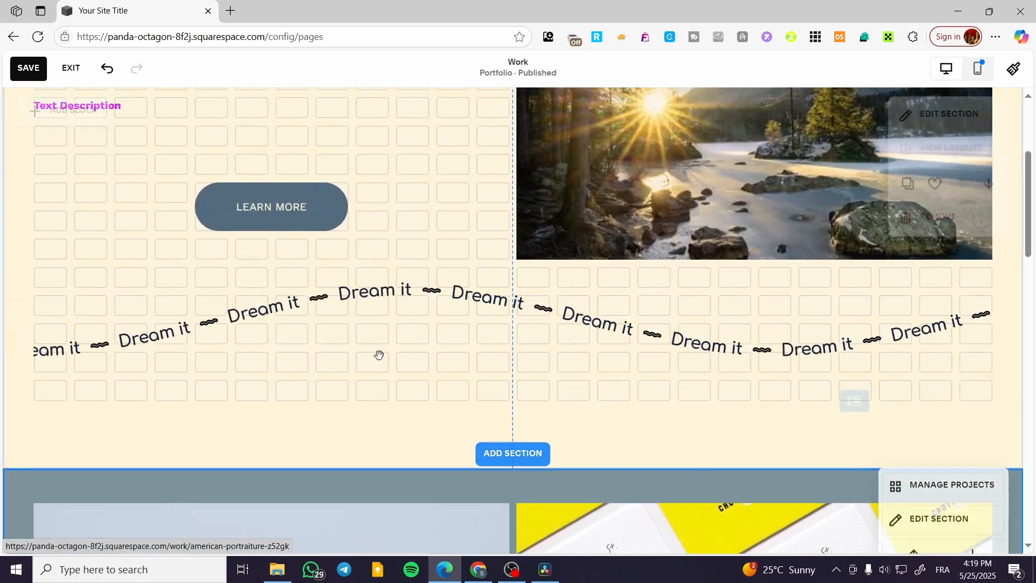
{"action": "scroll", "coordinate": [379, 355], "scroll_direction": "up", "scroll_amount": 4}
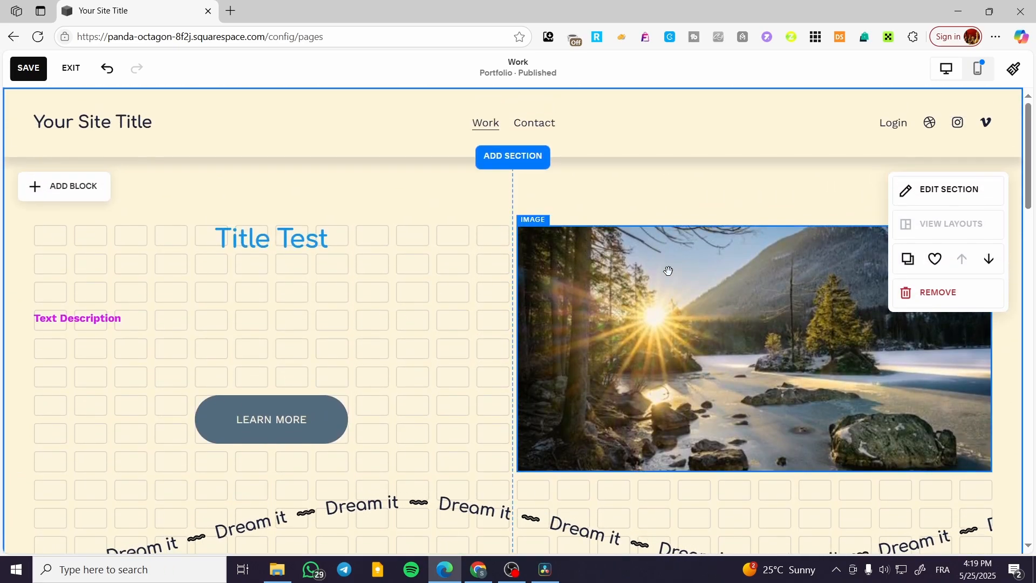
{"action": "scroll", "coordinate": [682, 266], "scroll_direction": "down", "scroll_amount": 10}
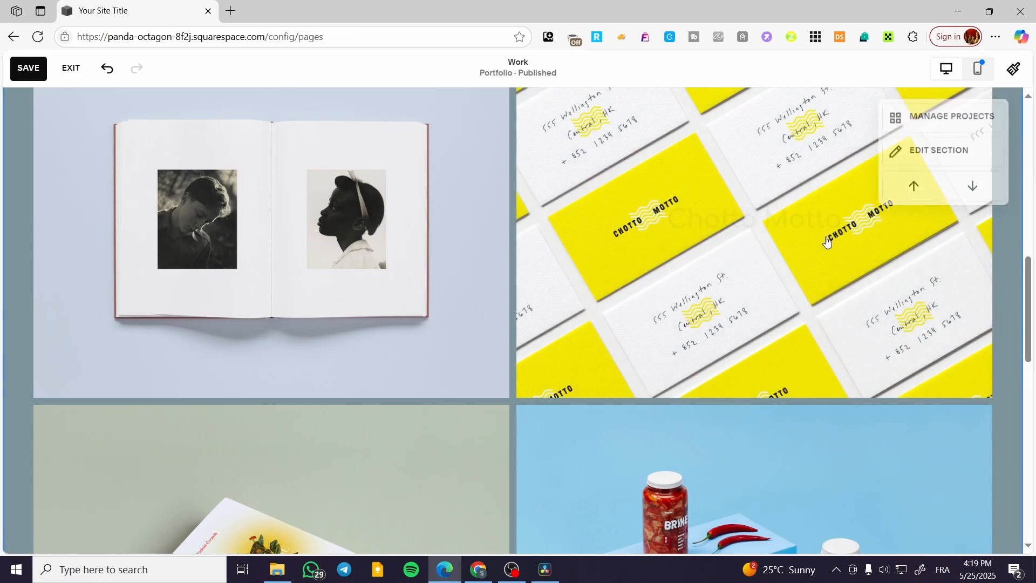
{"action": "scroll", "coordinate": [798, 279], "scroll_direction": "up", "scroll_amount": 10}
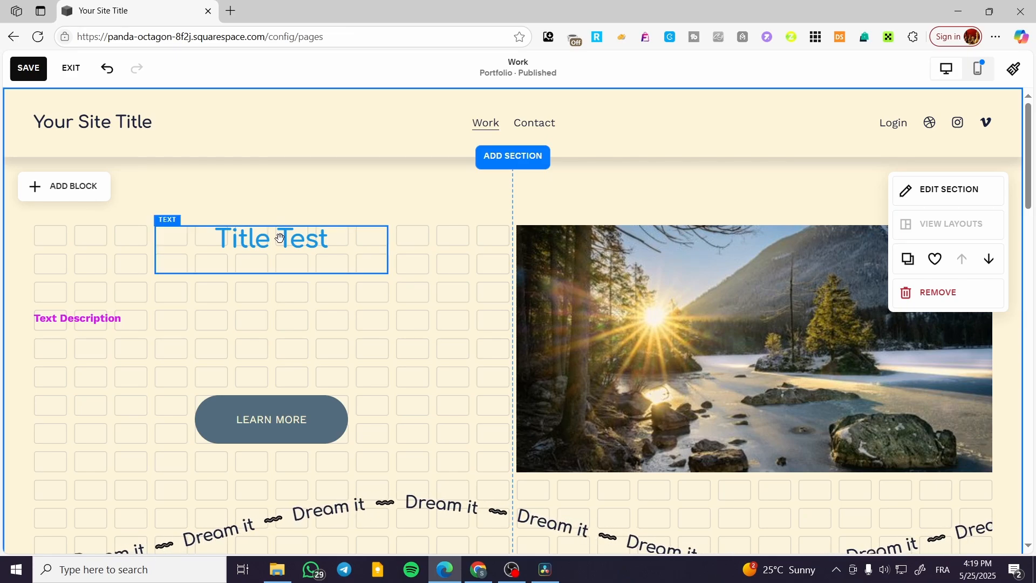
Examine the available block types from Basic through Integrations, Filters & Lists and Premium without adding one
{"action": "left_click", "coordinate": [38, 187]}
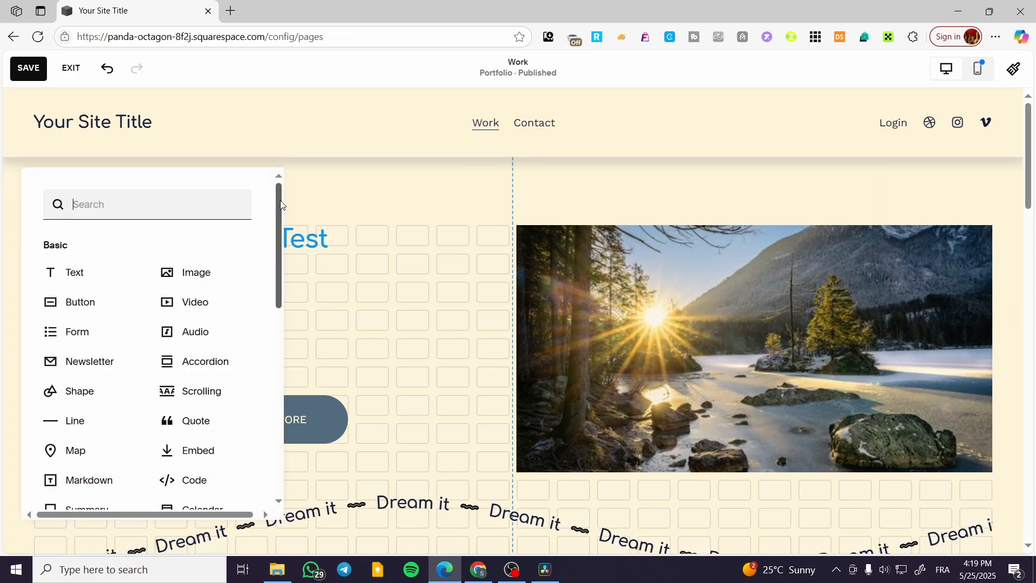
{"action": "left_click_drag", "start_coordinate": [281, 204], "coordinate": [254, 404]}
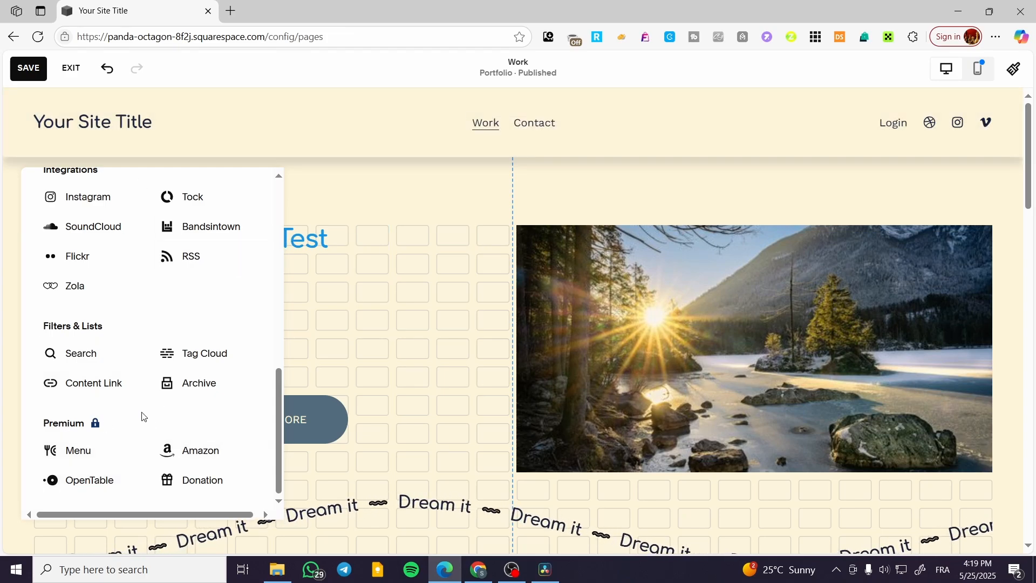
{"action": "scroll", "coordinate": [142, 416], "scroll_direction": "up", "scroll_amount": 10}
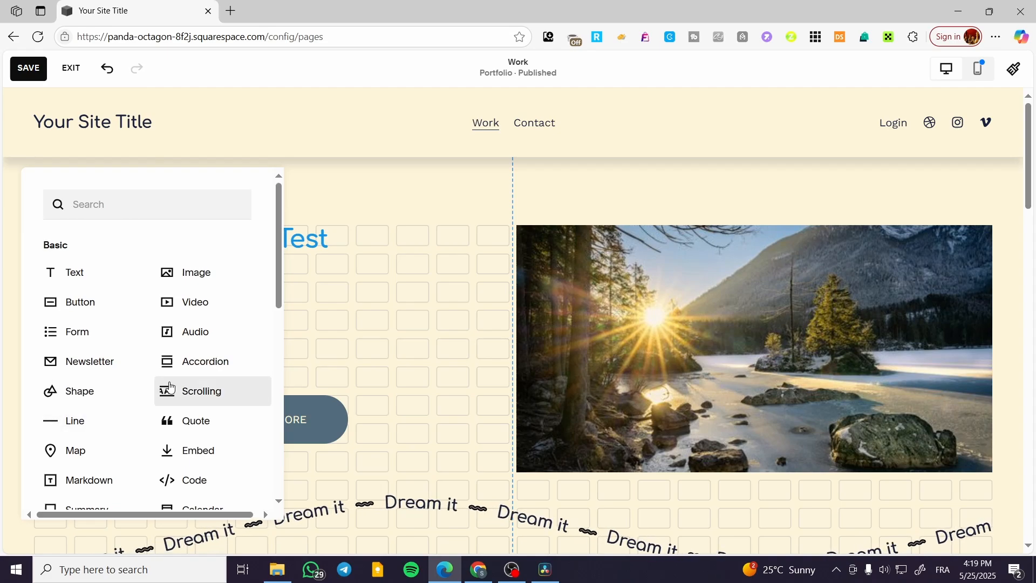
{"action": "left_click", "coordinate": [389, 214]}
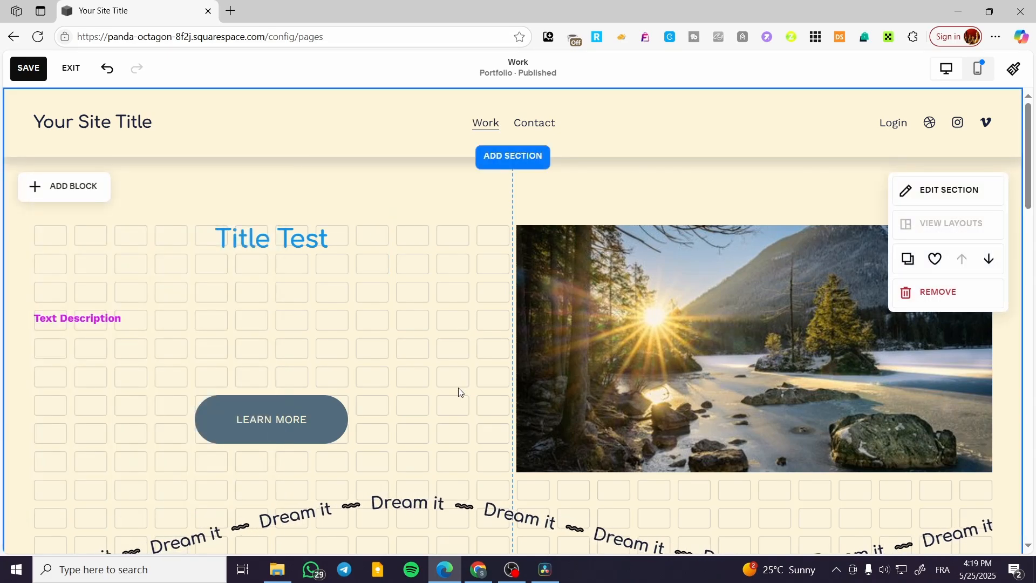